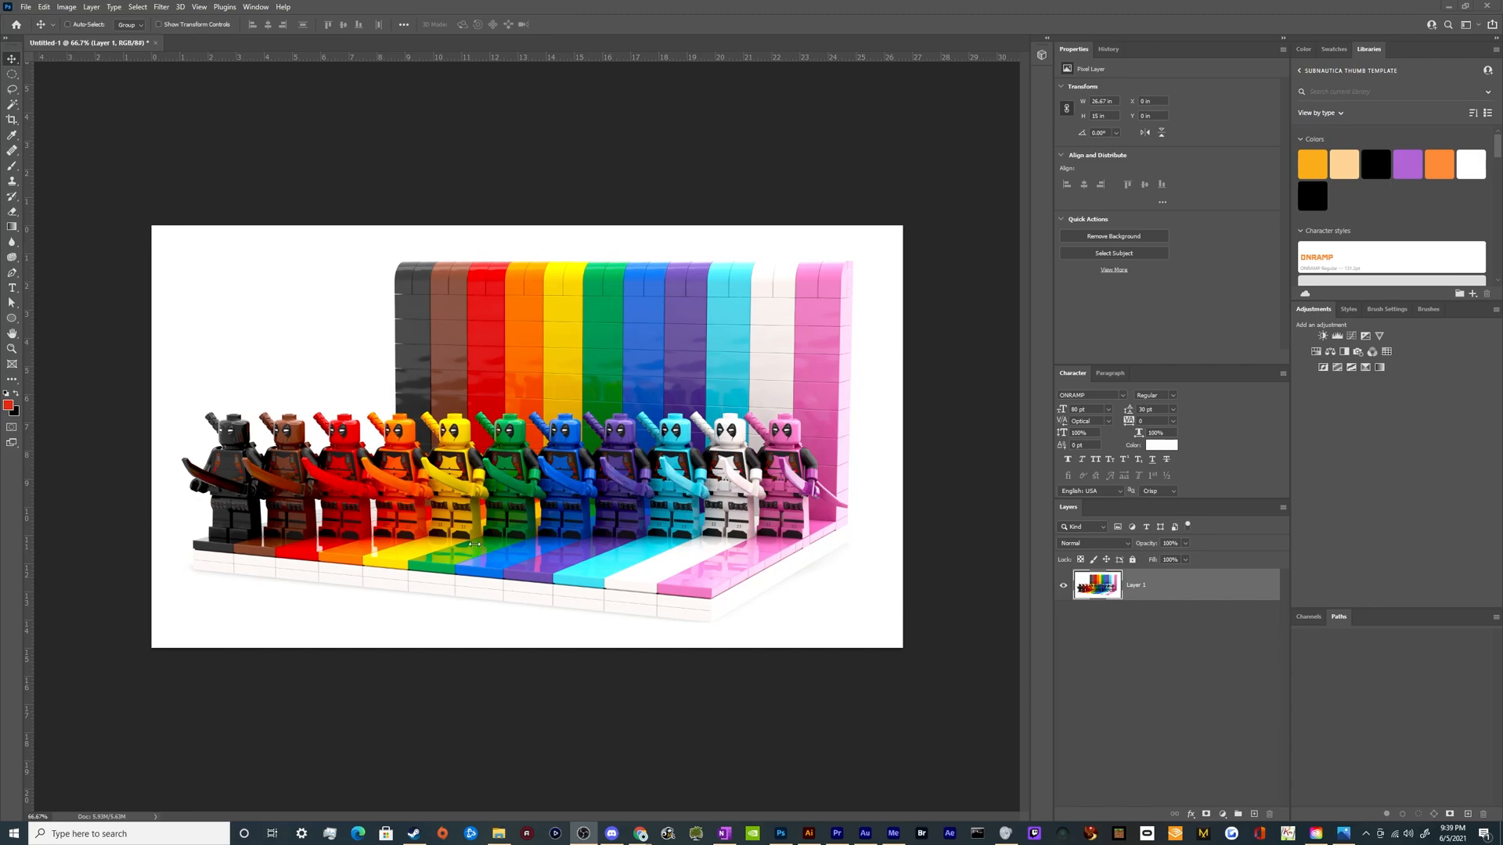
pyautogui.click(626, 688)
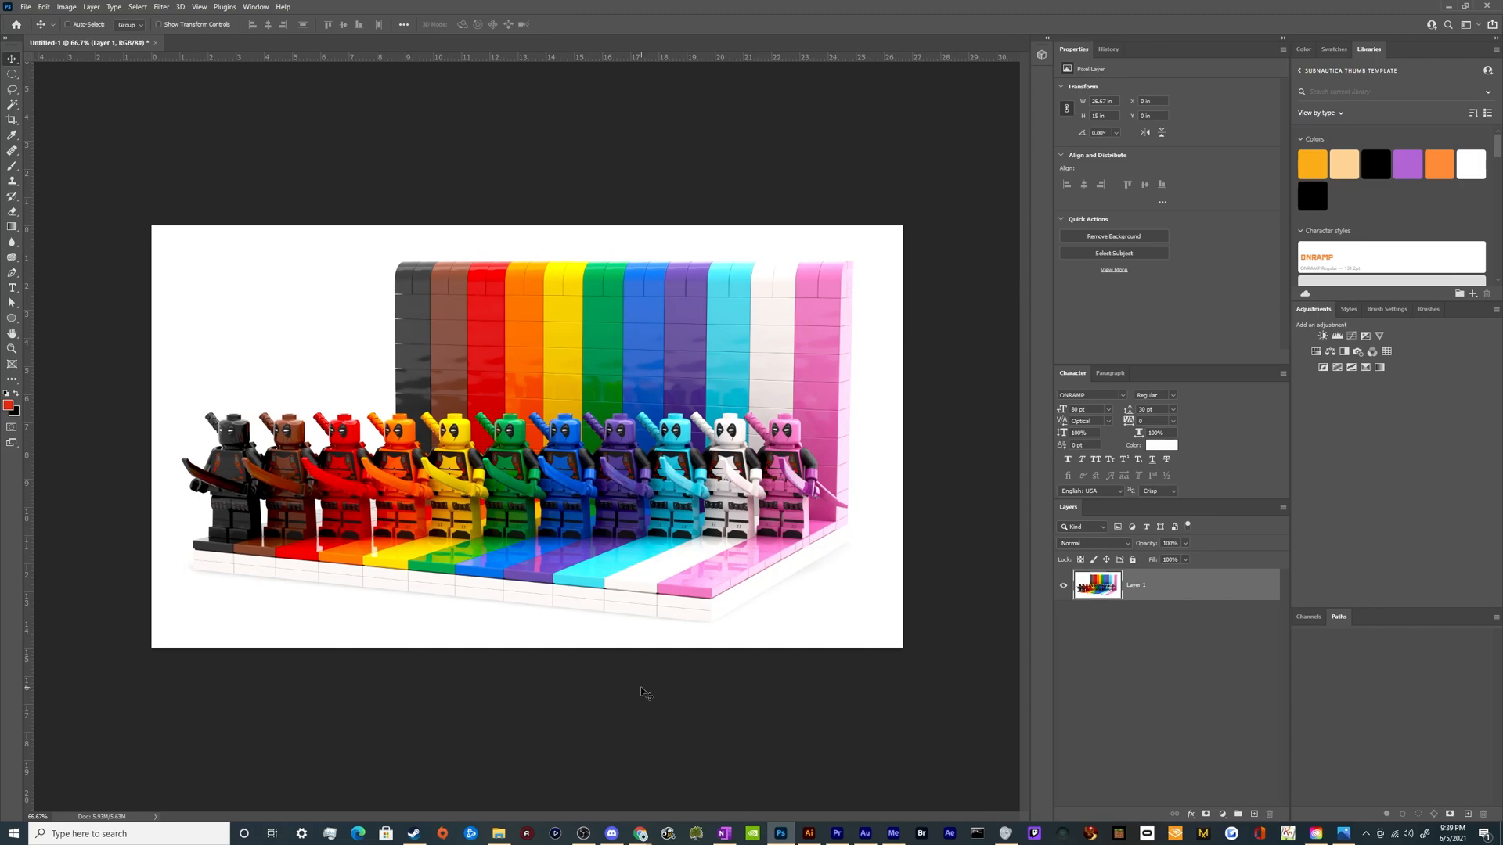
pyautogui.hotkey('ctrl', 'u')
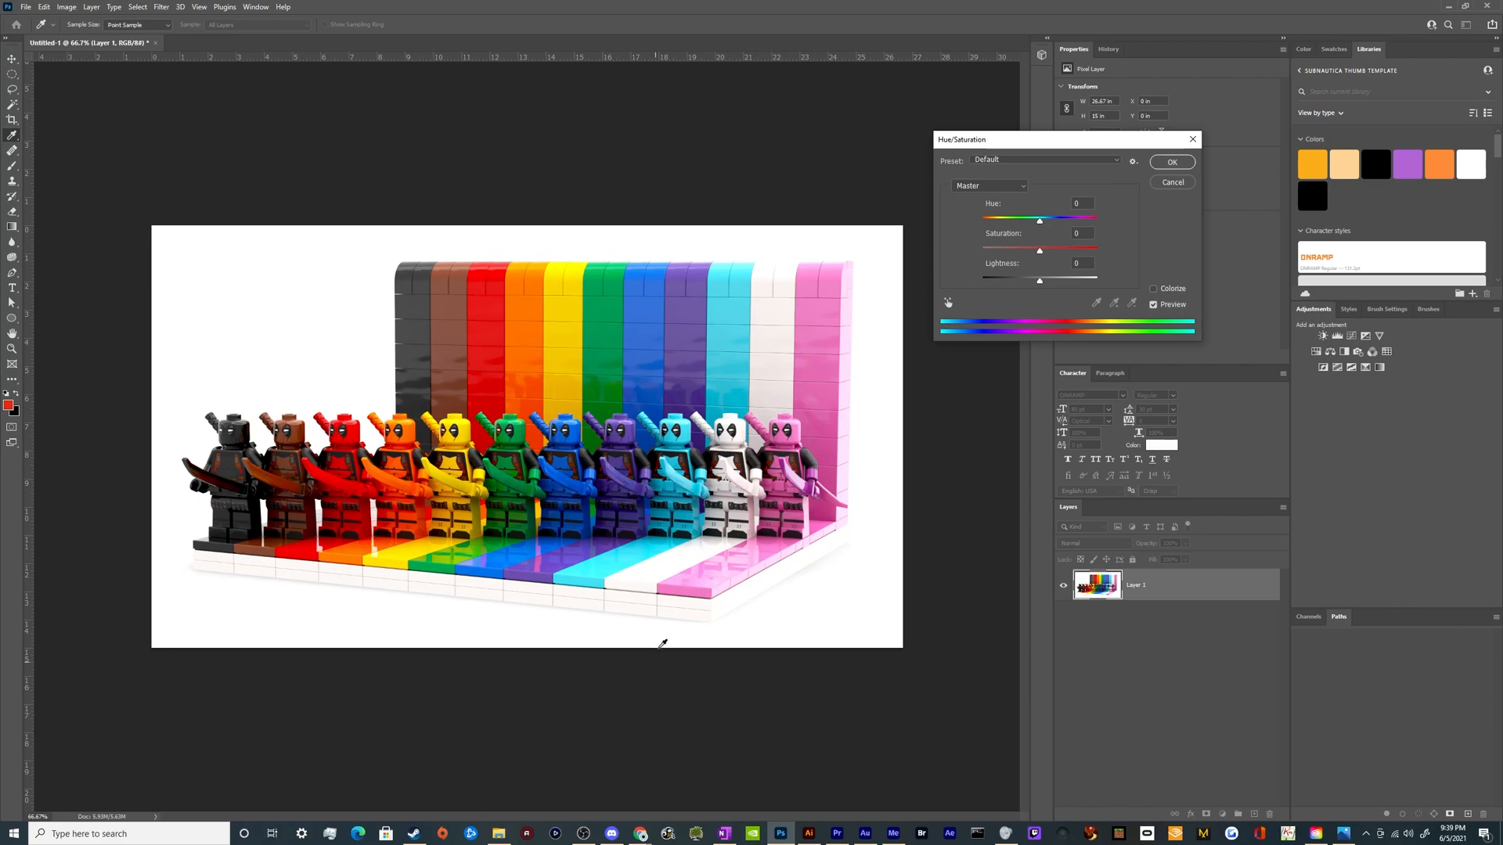
pyautogui.moveTo(1096, 139); pyautogui.dragTo(889, 422)
pyautogui.moveTo(794, 495)
pyautogui.mouseDown()
pyautogui.moveTo(744, 507)
pyautogui.moveTo(845, 507)
pyautogui.moveTo(775, 507)
pyautogui.moveTo(841, 506)
pyautogui.moveTo(783, 508)
pyautogui.moveTo(806, 507)
pyautogui.mouseUp()
pyautogui.click(927, 455)
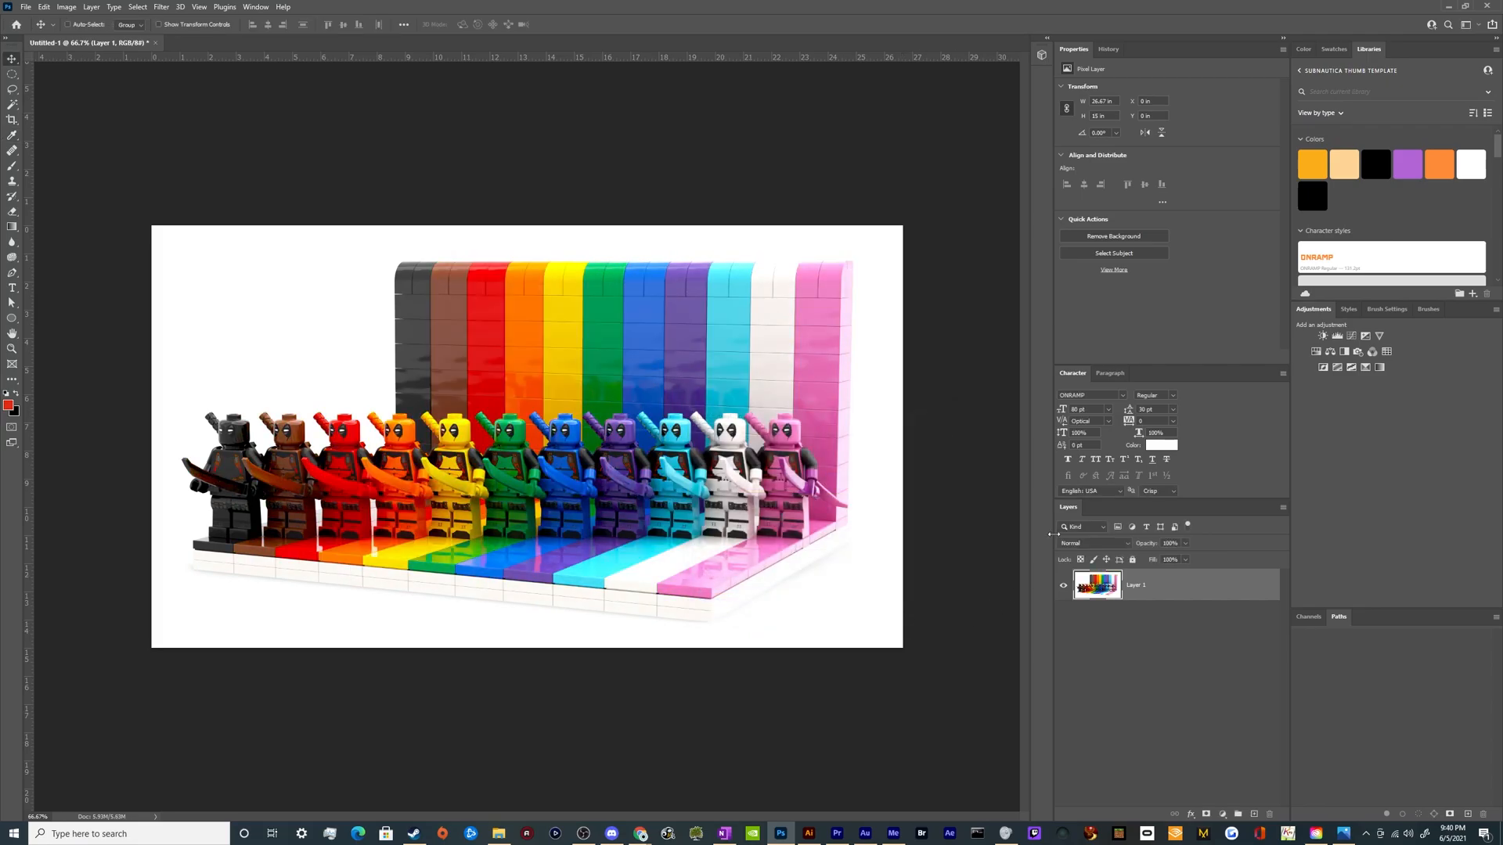
# Step: Add a Hue/Saturation adjustment layer above Layer 1, then hide it with Layer 1 selected
pyautogui.click(1316, 352)
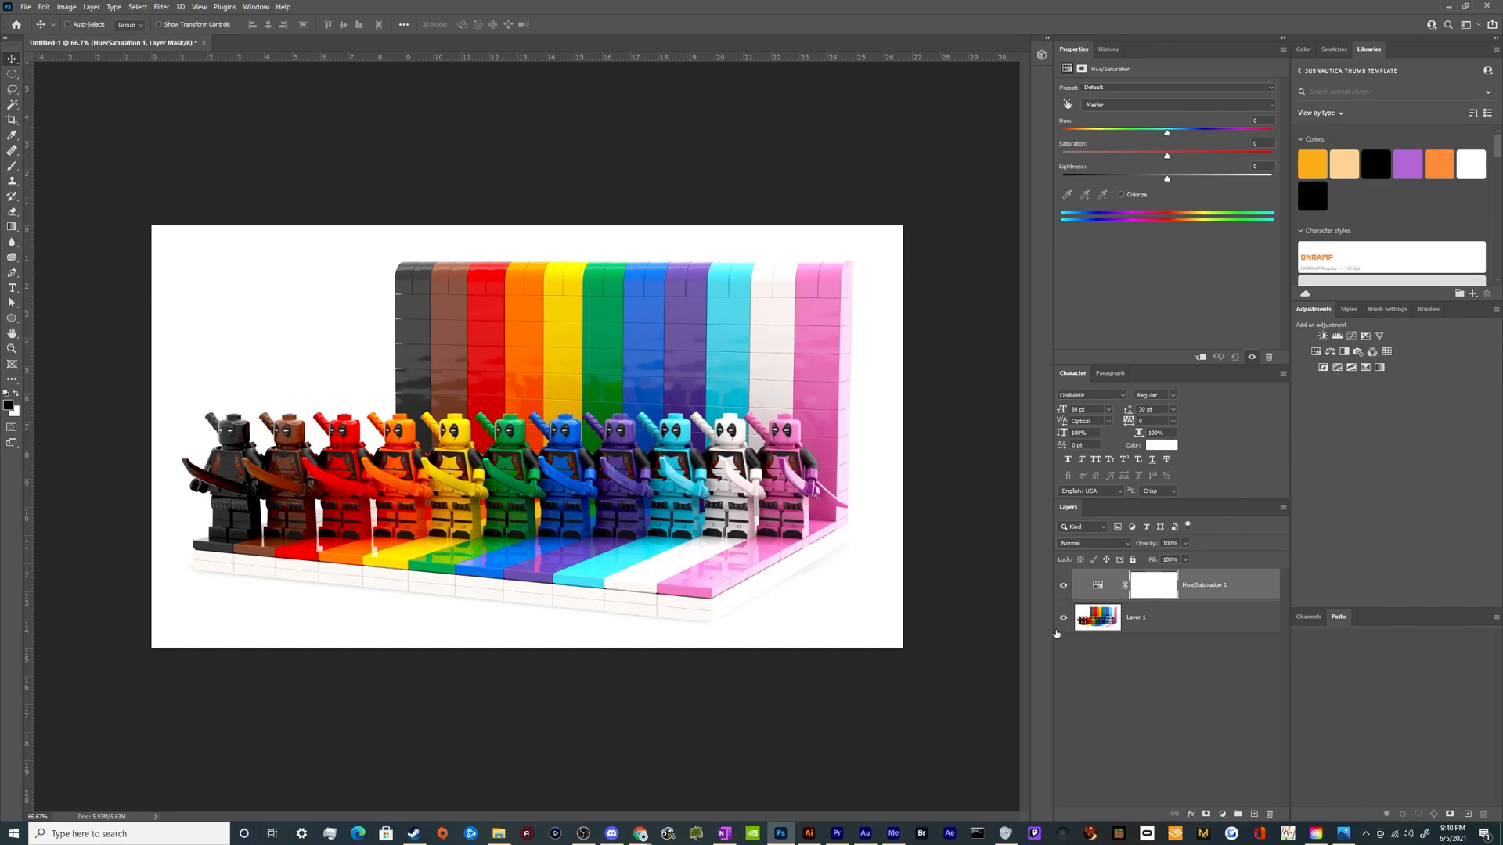
pyautogui.click(1100, 619)
pyautogui.click(1069, 593)
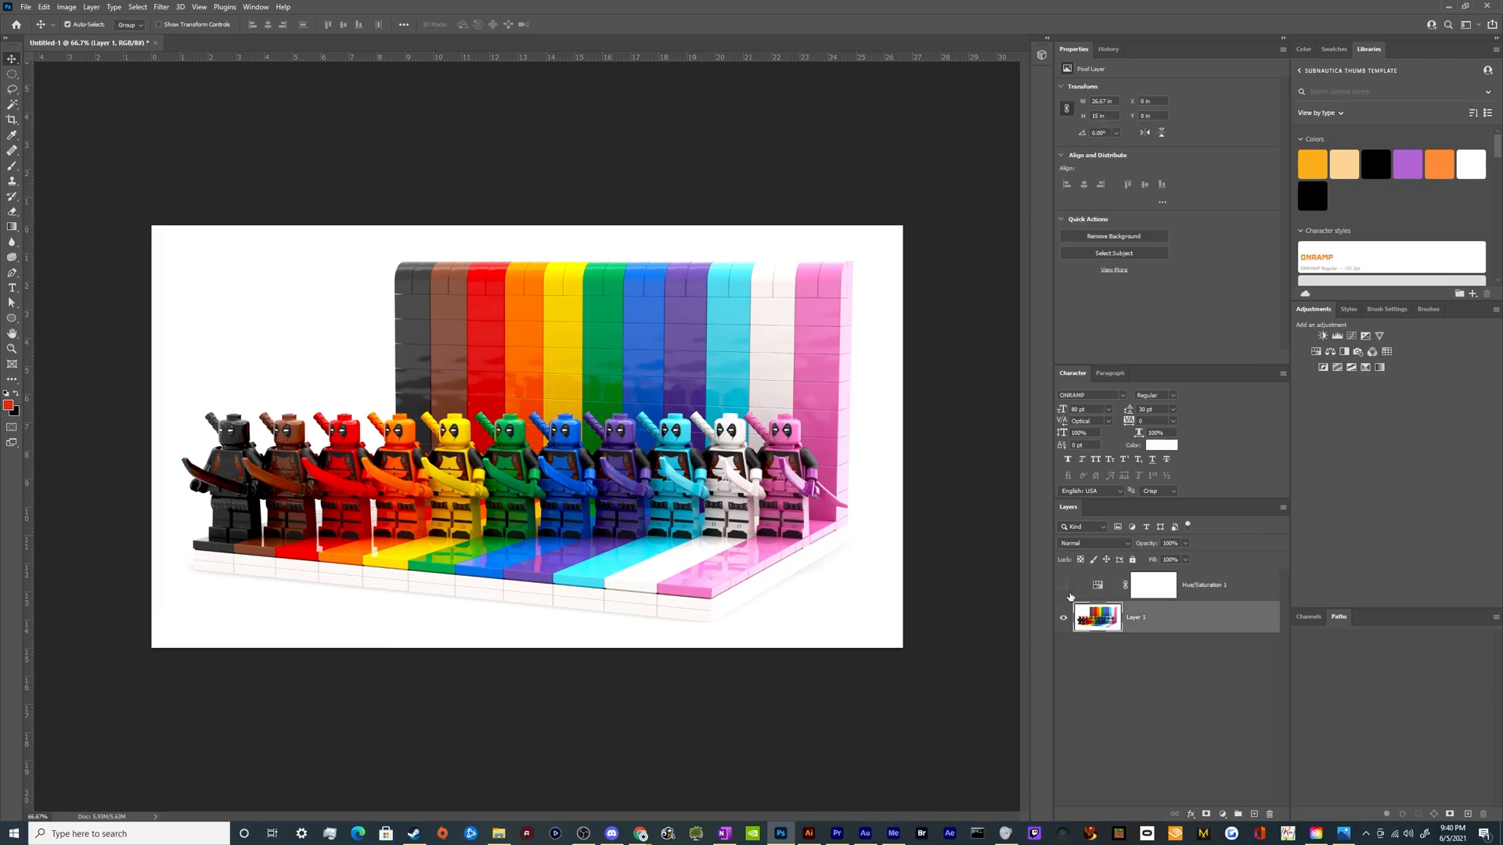
# Step: Try a direct Hue/Saturation change on Layer 1's pixels with Hue +80, and undo it
pyautogui.hotkey('ctrl', 'u')
pyautogui.moveTo(793, 494); pyautogui.dragTo(798, 494)
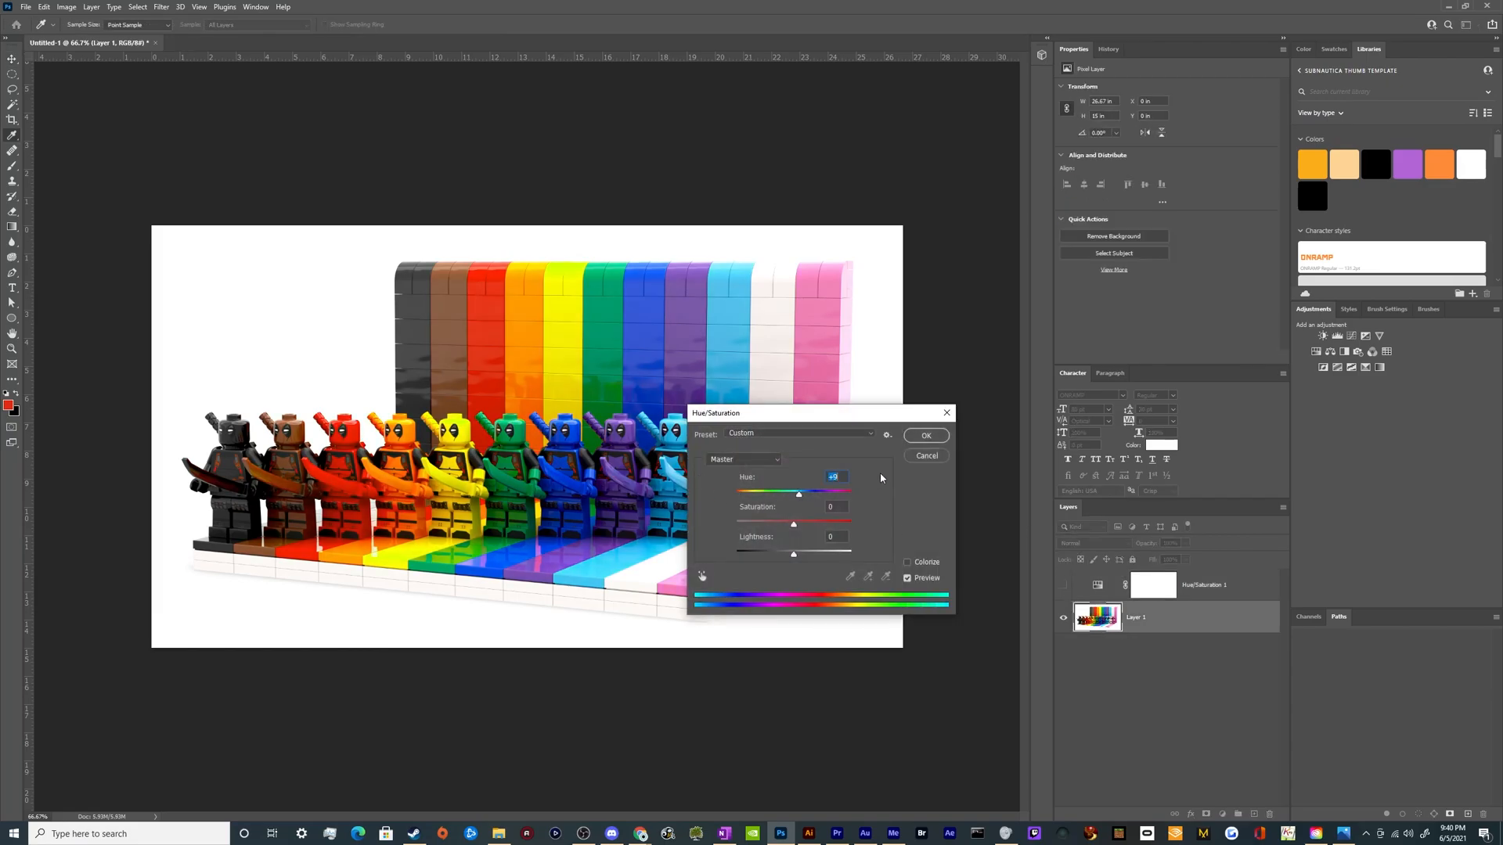
pyautogui.click(828, 495)
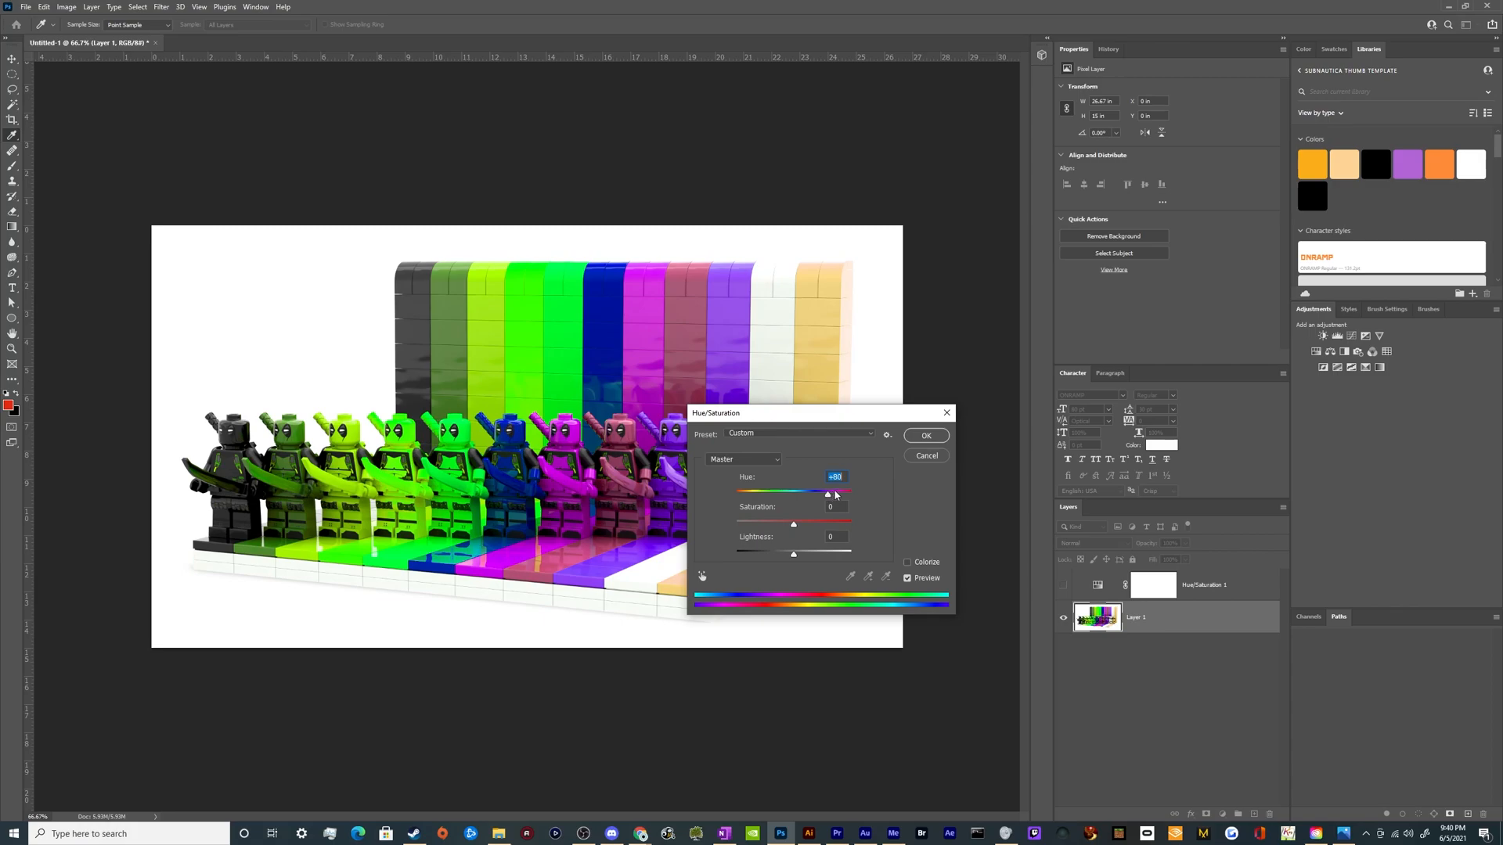
pyautogui.click(925, 438)
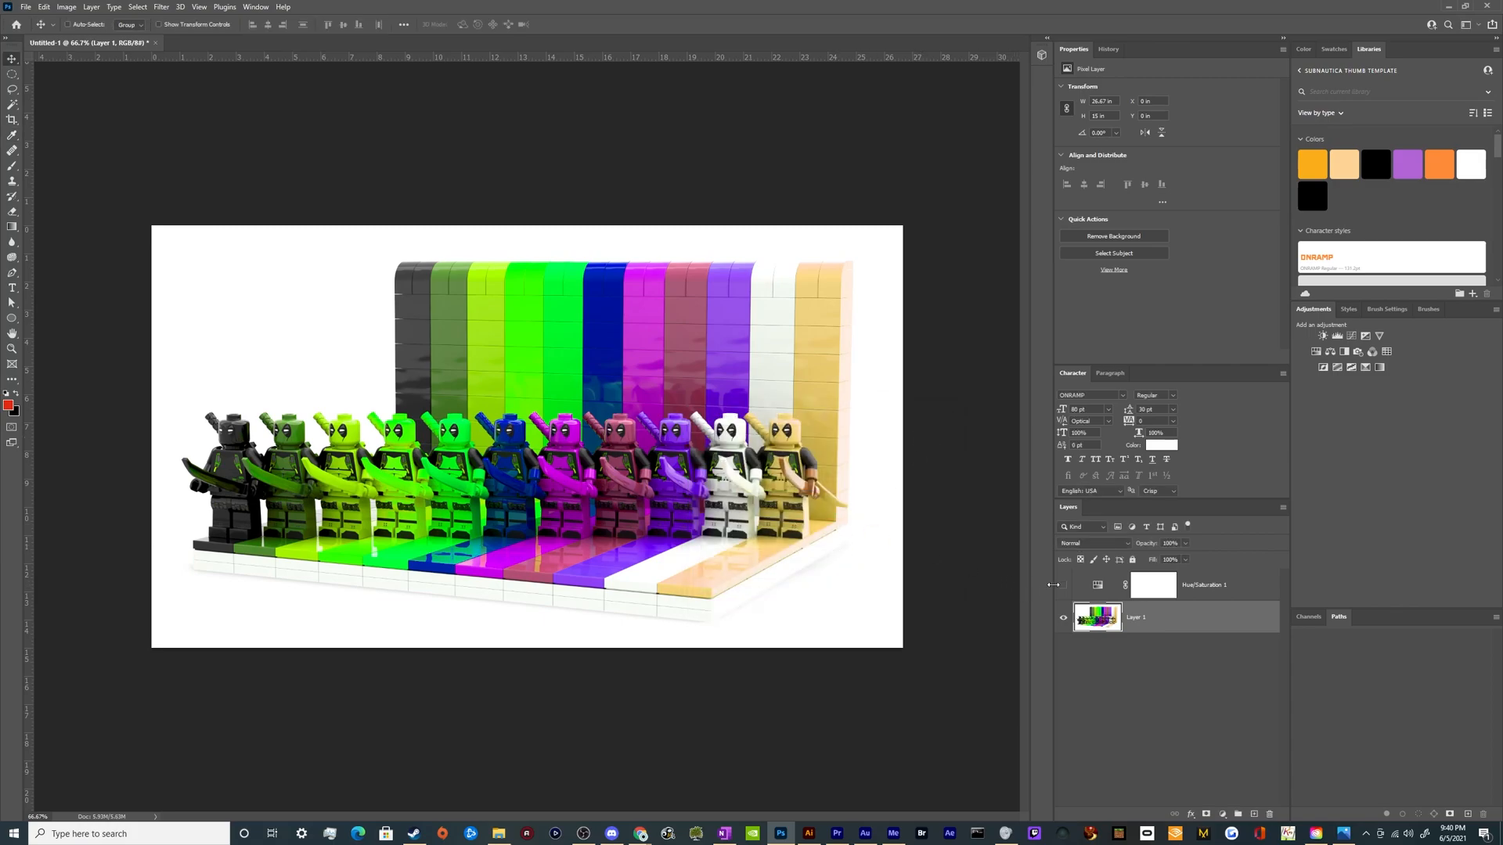
pyautogui.hotkey('ctrl', 'z')
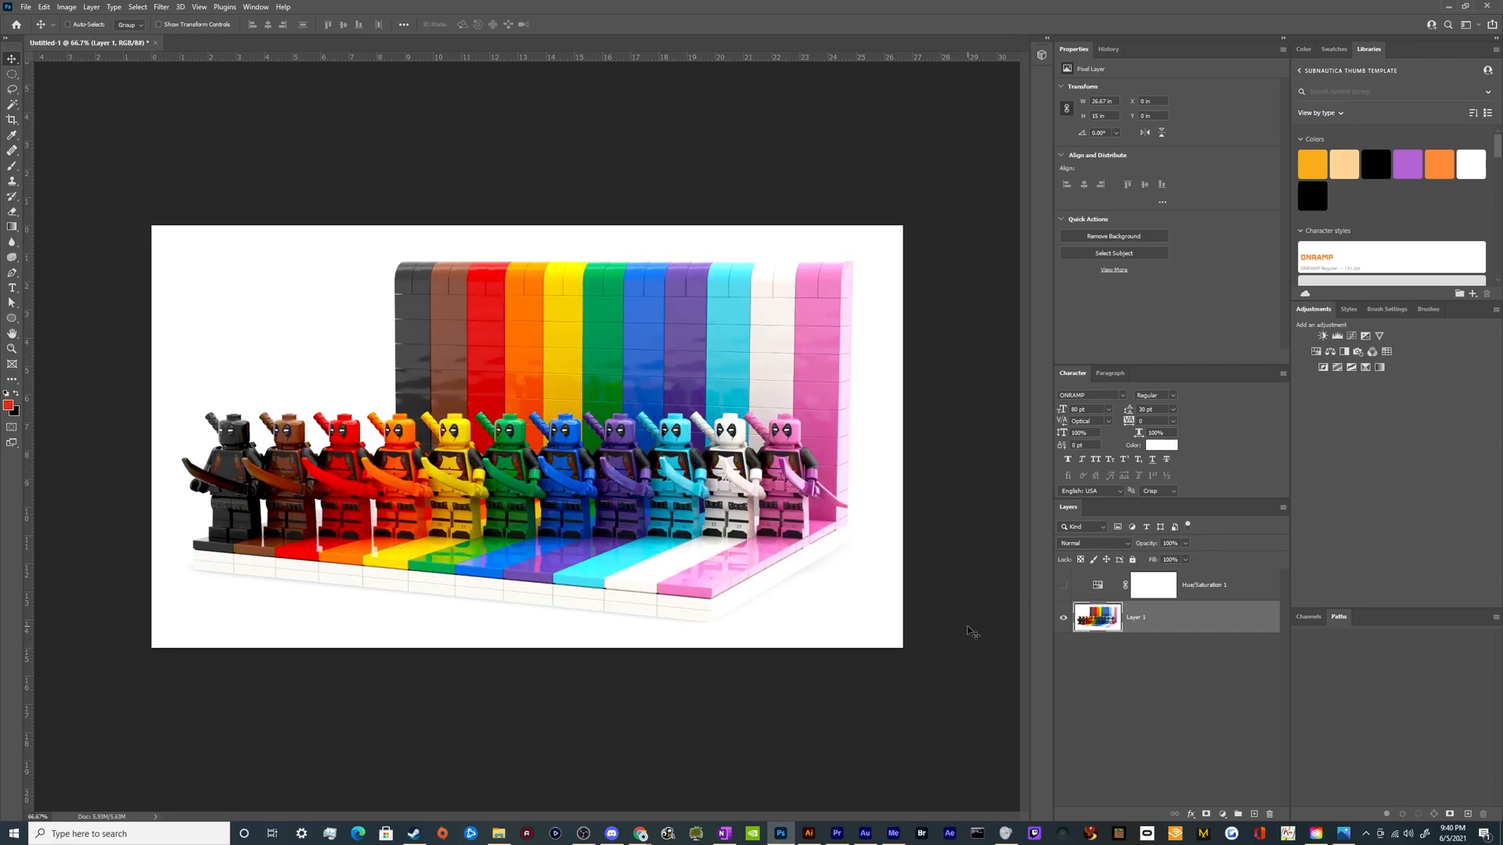
# Step: Show the Hue/Saturation 1 adjustment layer again and open its adjustment settings
pyautogui.click(1195, 595)
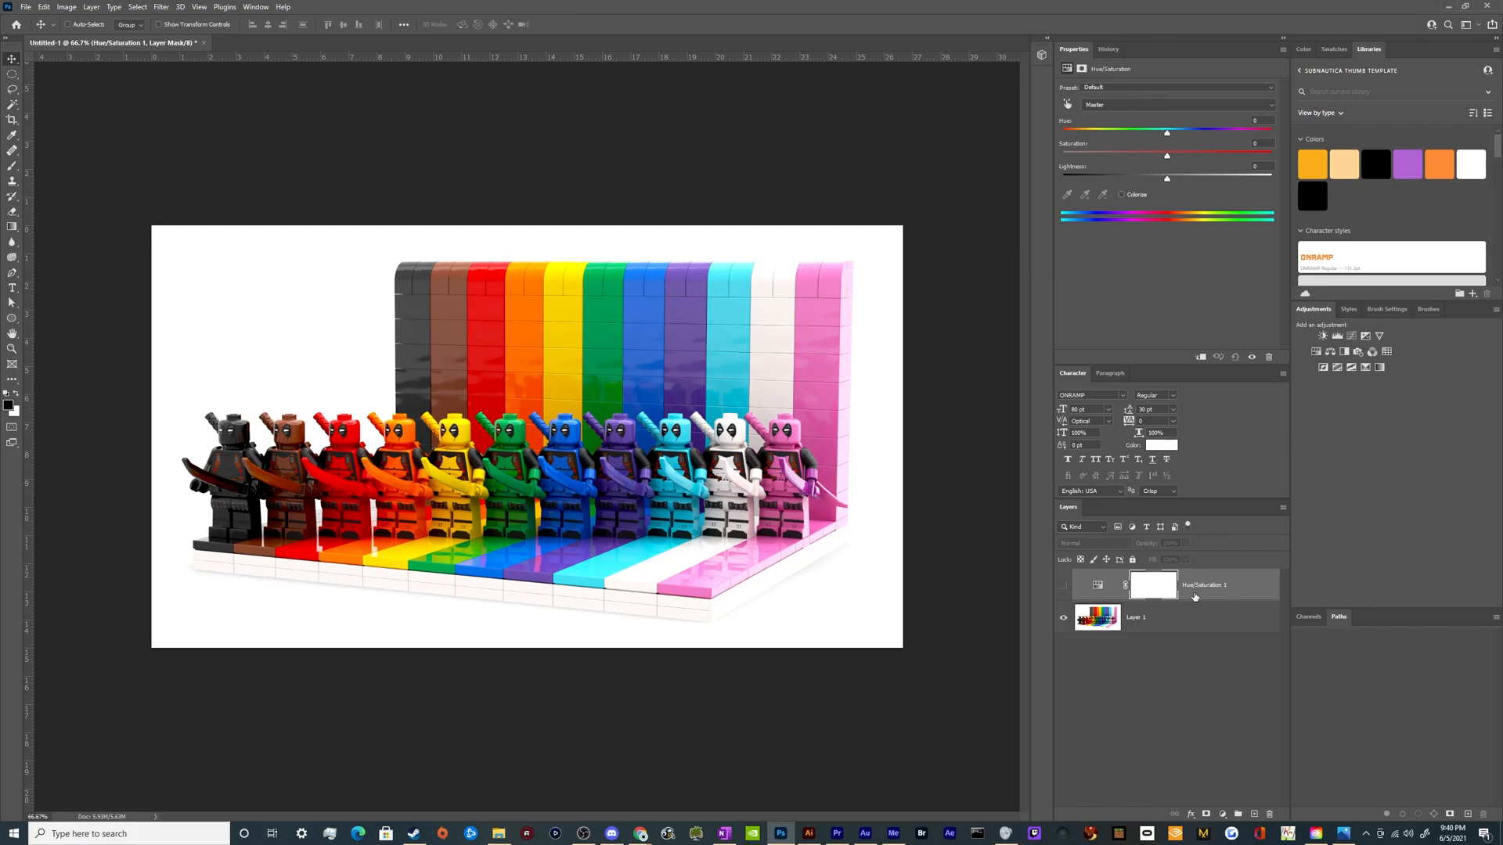
pyautogui.click(1063, 585)
pyautogui.click(1098, 585)
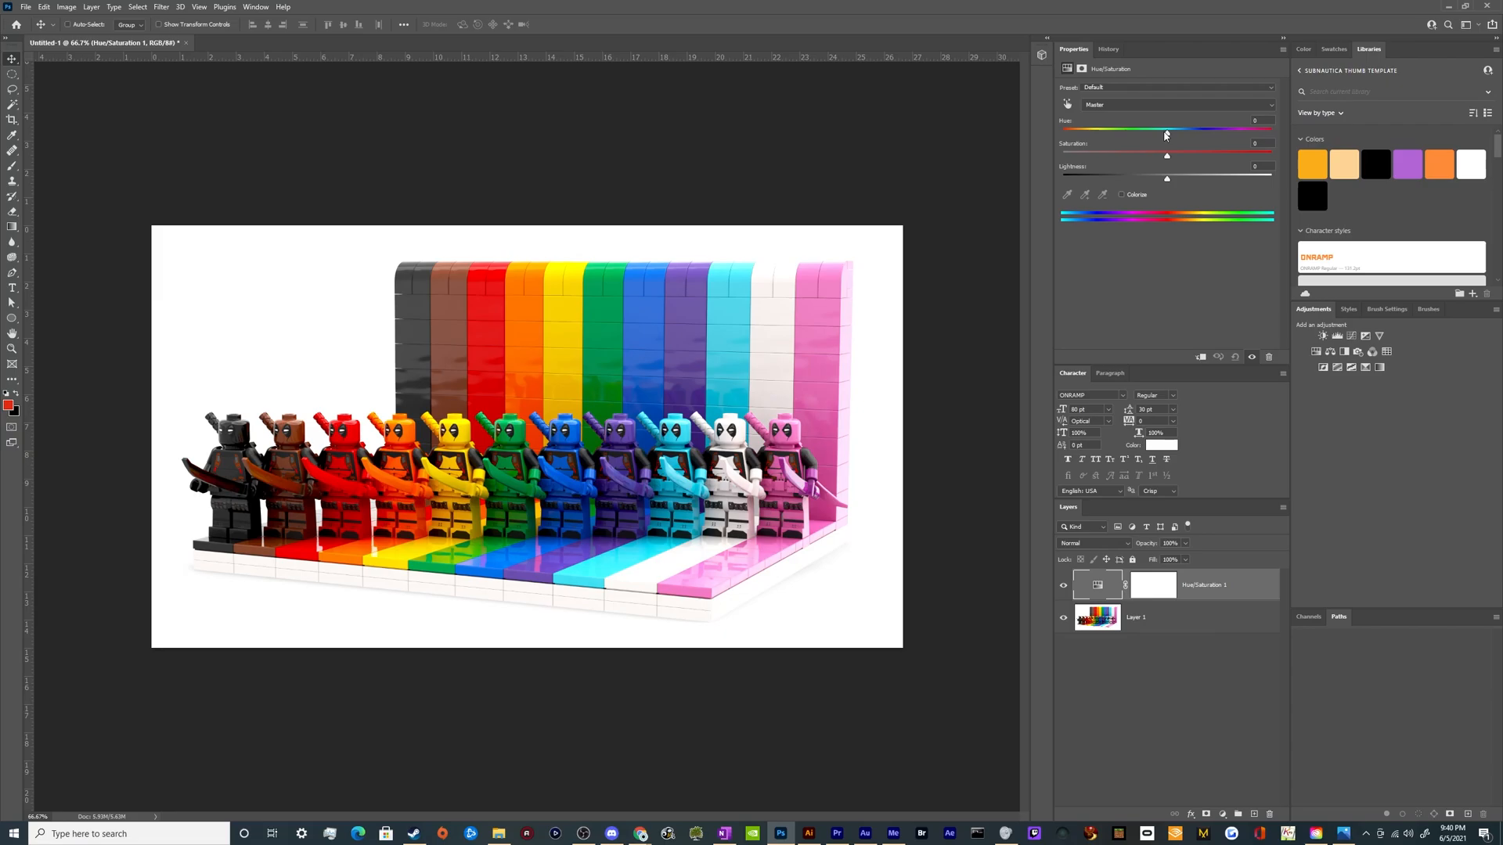
# Step: Try the adjustment layer's master Saturation at +100, inspect the dark grey bricks up close, and return the saturation to neutral
pyautogui.moveTo(1166, 135)
pyautogui.mouseDown()
pyautogui.moveTo(1105, 144)
pyautogui.moveTo(1217, 145)
pyautogui.moveTo(1135, 148)
pyautogui.moveTo(1181, 156)
pyautogui.moveTo(1098, 174)
pyautogui.moveTo(1180, 133)
pyautogui.moveTo(1139, 144)
pyautogui.moveTo(1186, 148)
pyautogui.moveTo(1168, 160)
pyautogui.mouseUp()
pyautogui.moveTo(1167, 156); pyautogui.dragTo(1282, 147)
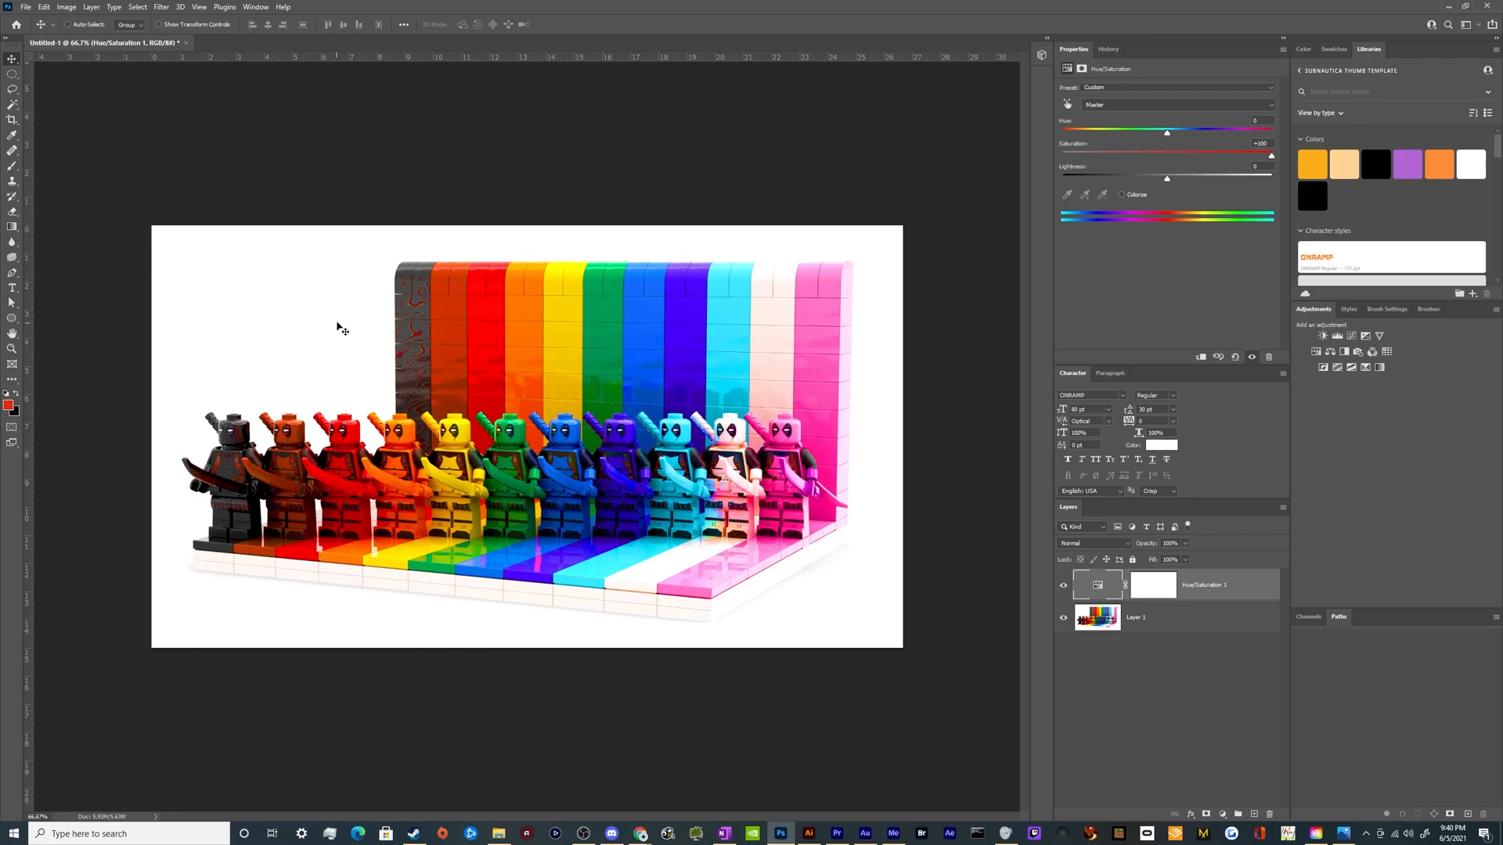
pyautogui.scroll(5, 340, 325)
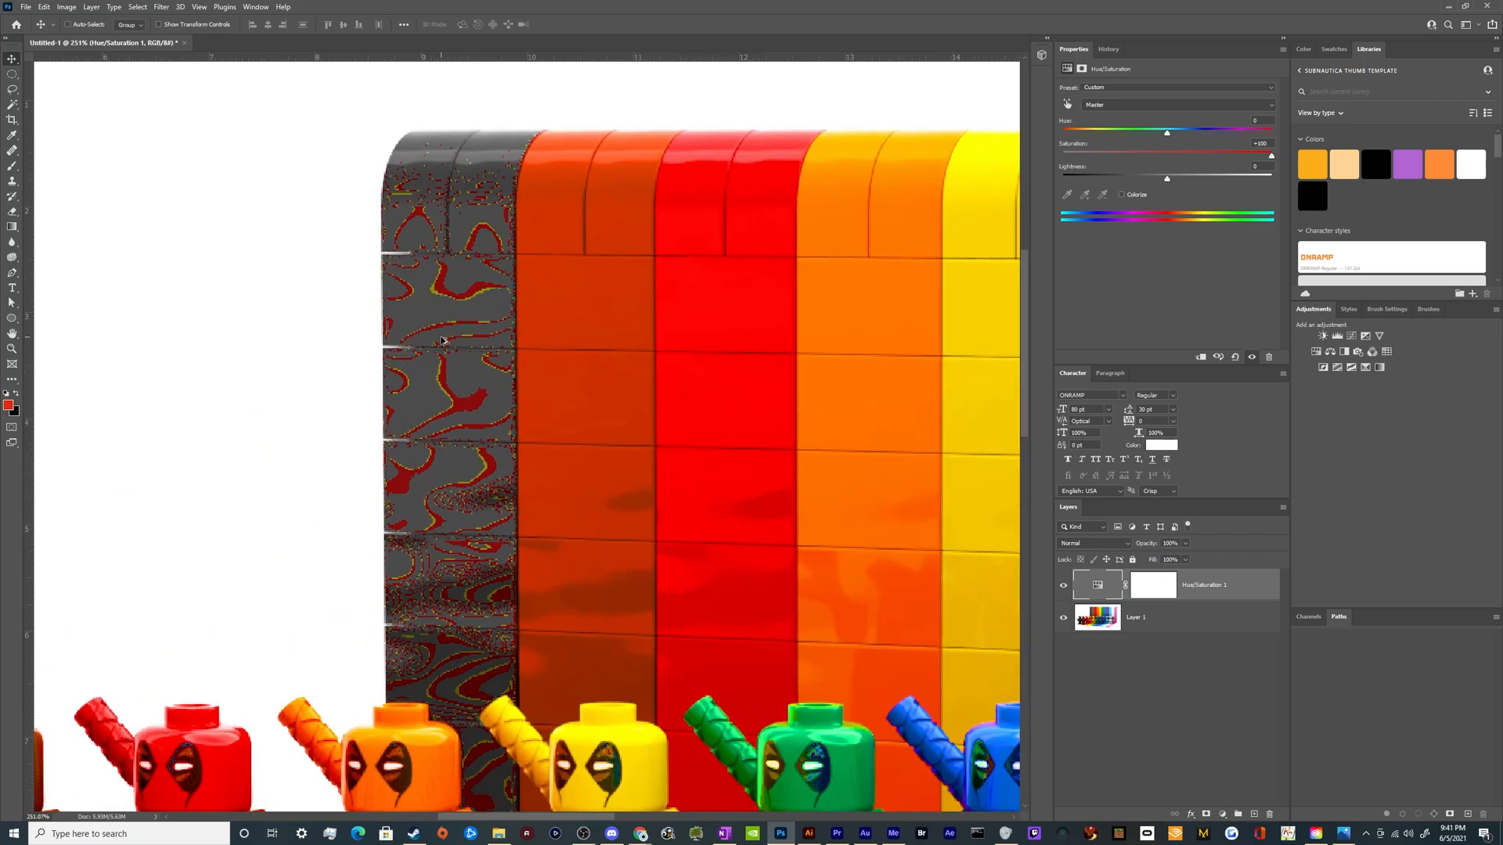
pyautogui.scroll(-2, 431, 496)
pyautogui.scroll(-2, 431, 497)
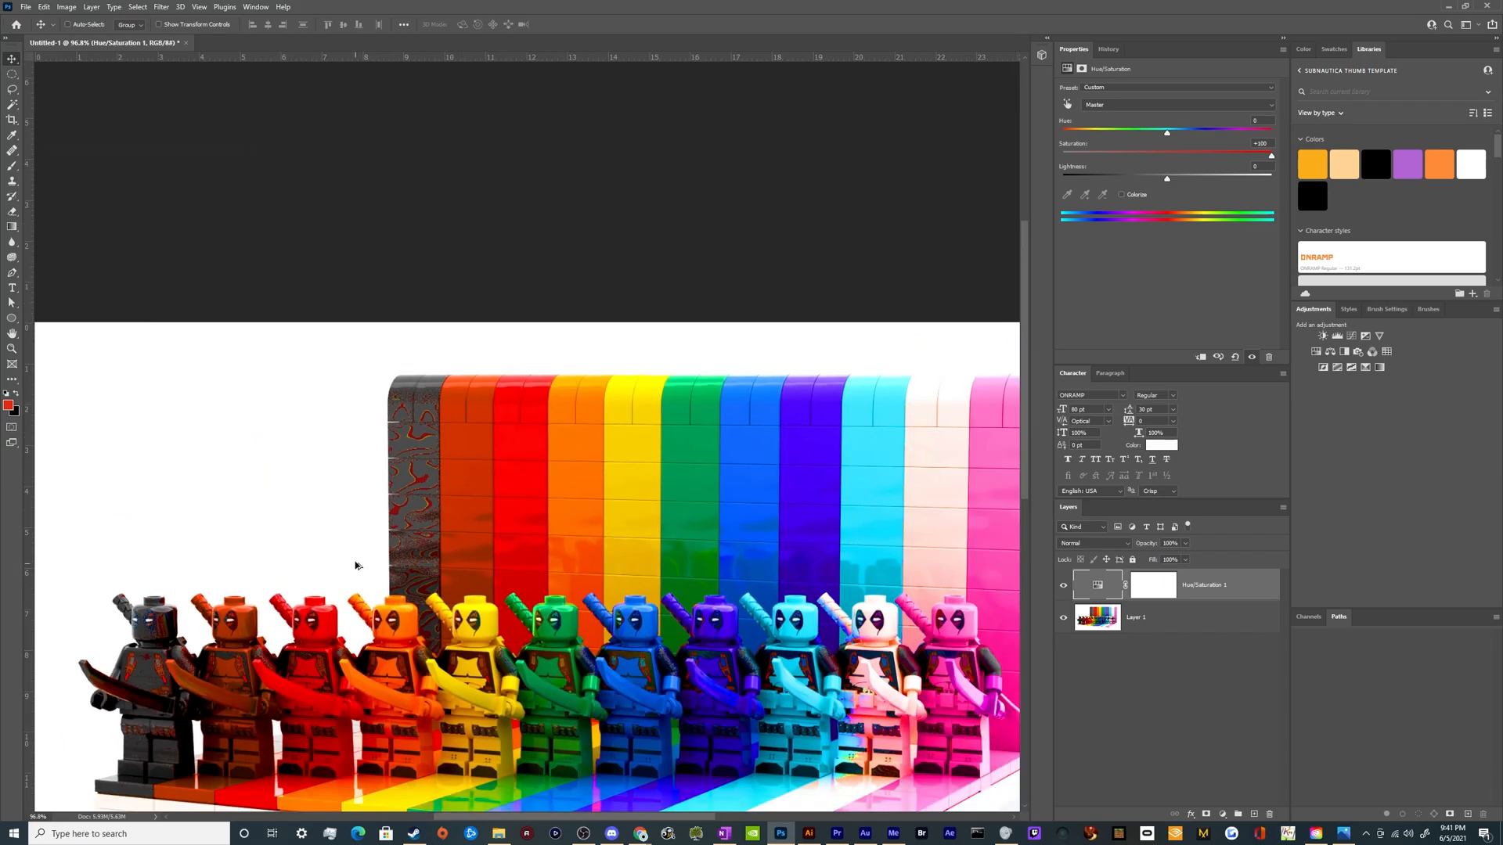
pyautogui.scroll(2, 410, 531)
pyautogui.scroll(-5, 409, 531)
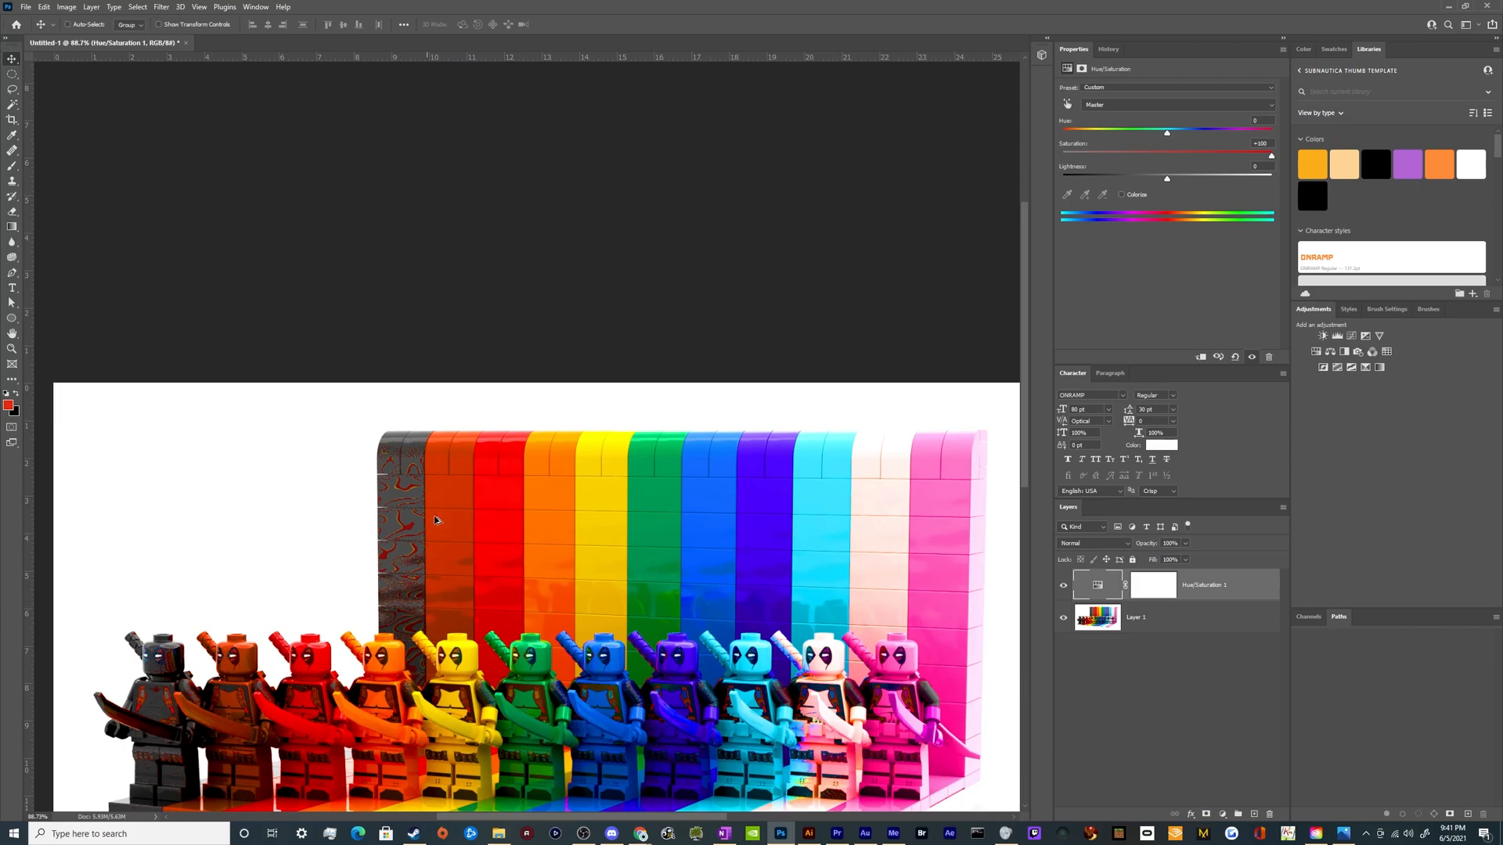
pyautogui.scroll(-1, 419, 444)
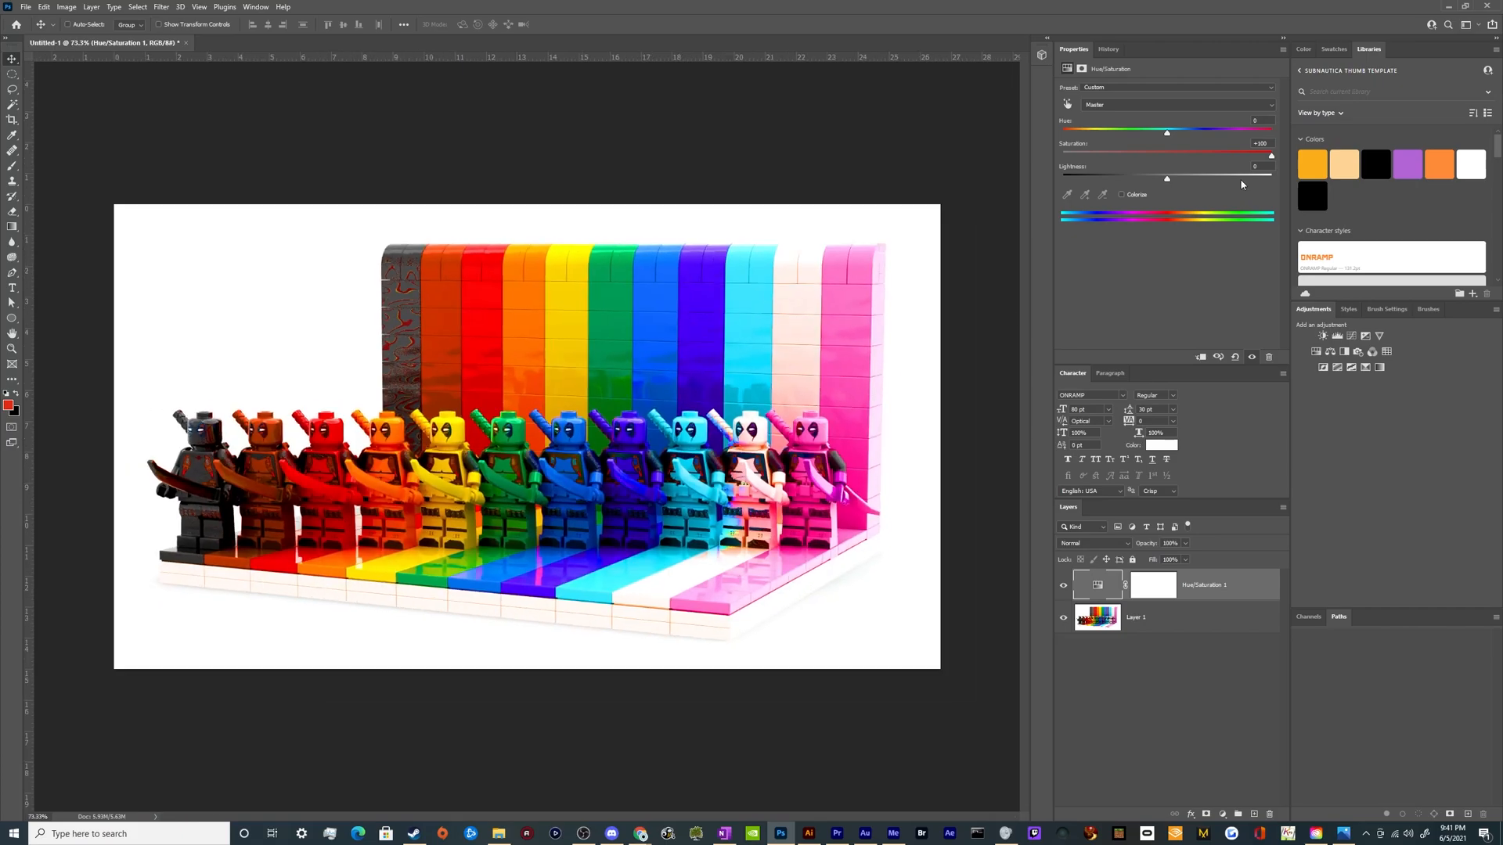
pyautogui.moveTo(1212, 153); pyautogui.dragTo(1166, 156)
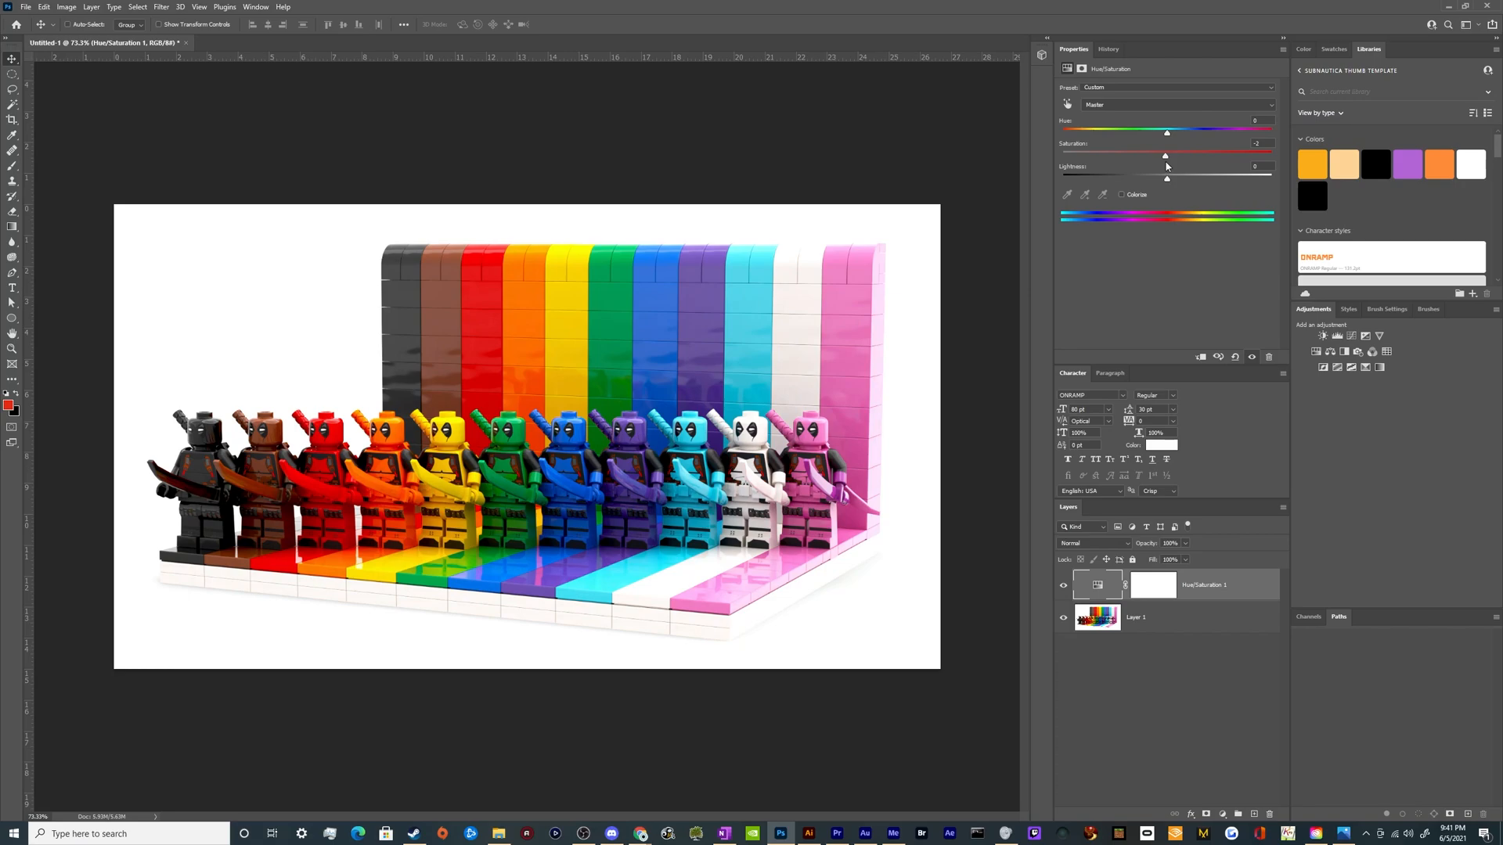
pyautogui.moveTo(1169, 164); pyautogui.dragTo(1167, 164)
# Step: Try the Colorize option on the Hue/Saturation adjustment, and try shifting the hue of the Reds only
pyautogui.click(1126, 194)
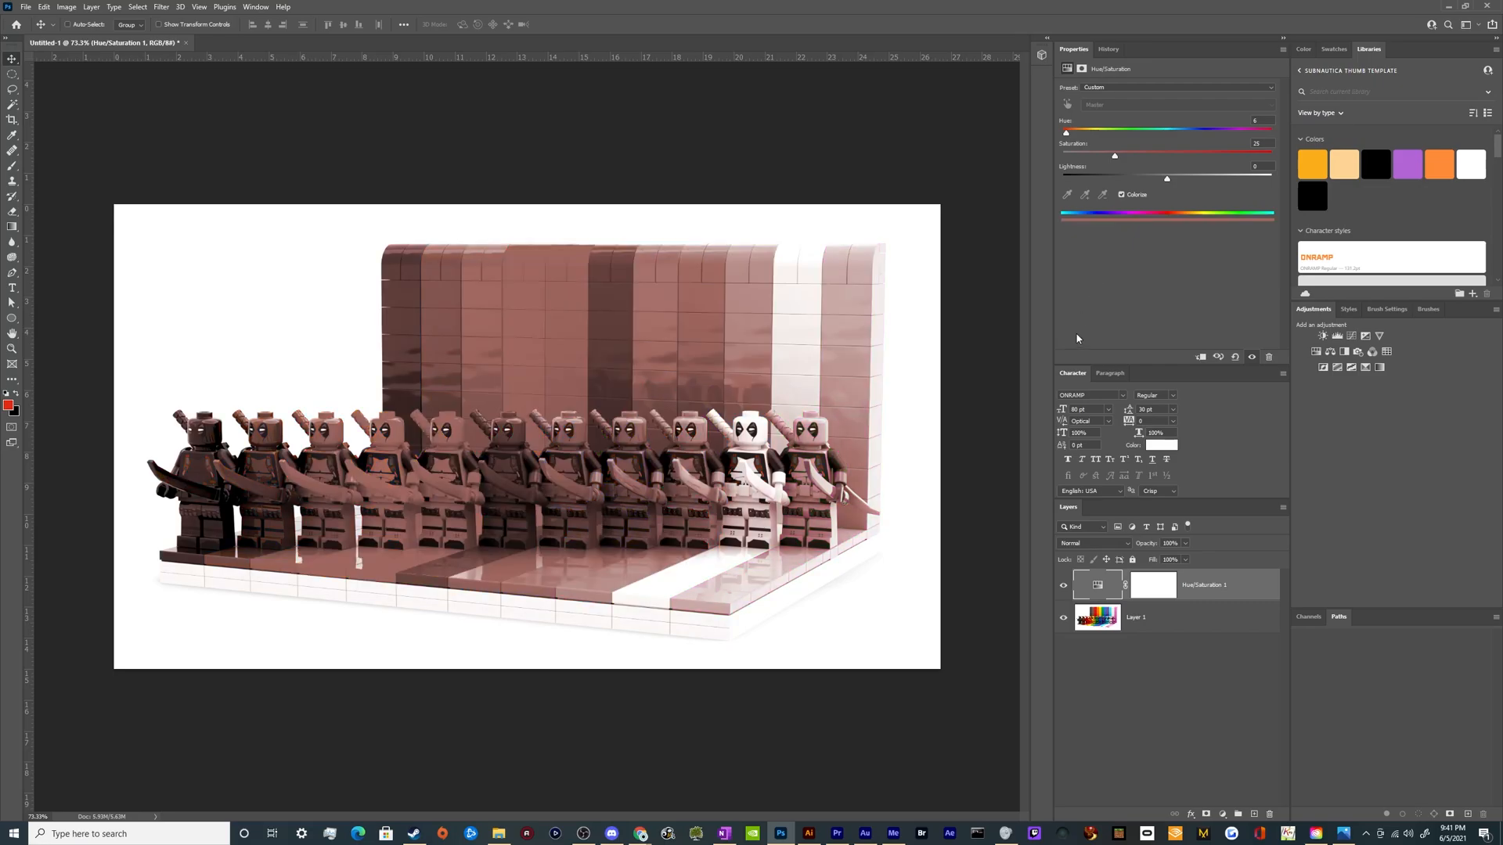
pyautogui.click(1121, 194)
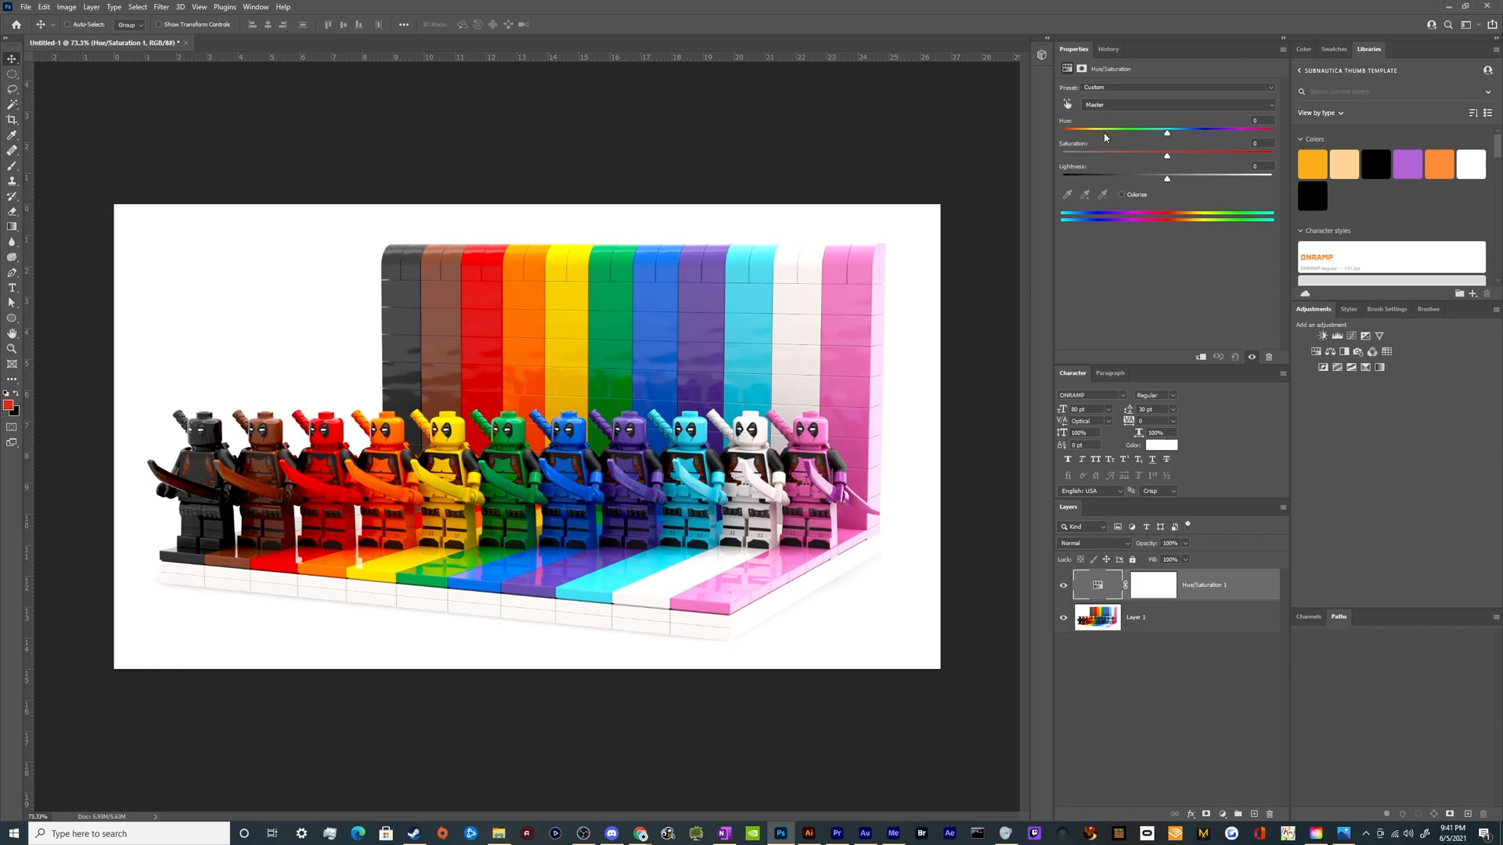
pyautogui.click(1124, 107)
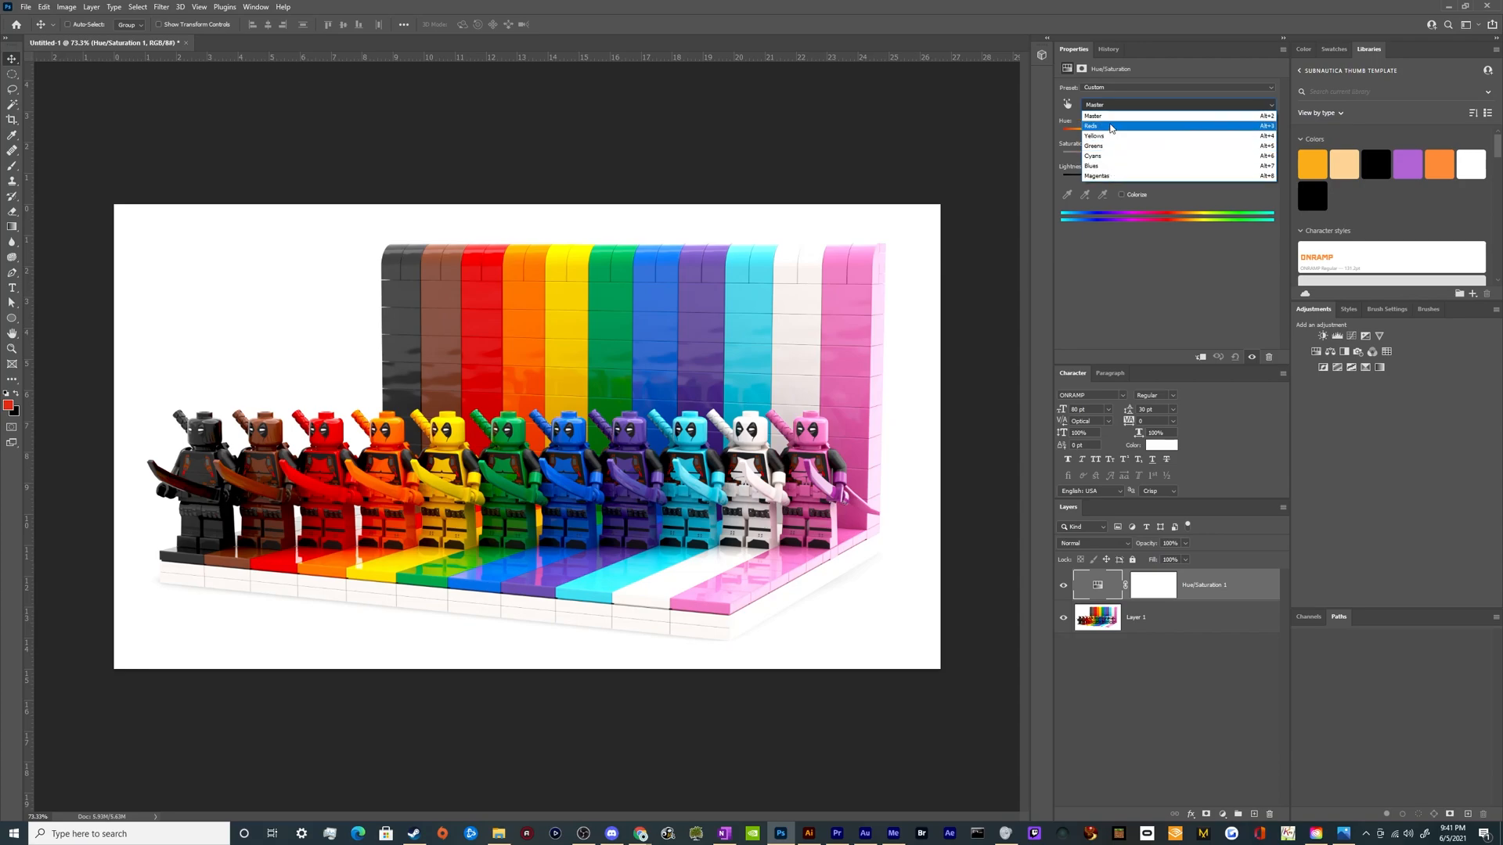
pyautogui.click(1111, 129)
pyautogui.moveTo(1166, 135)
pyautogui.mouseDown()
pyautogui.moveTo(1194, 135)
pyautogui.moveTo(1163, 137)
pyautogui.mouseUp()
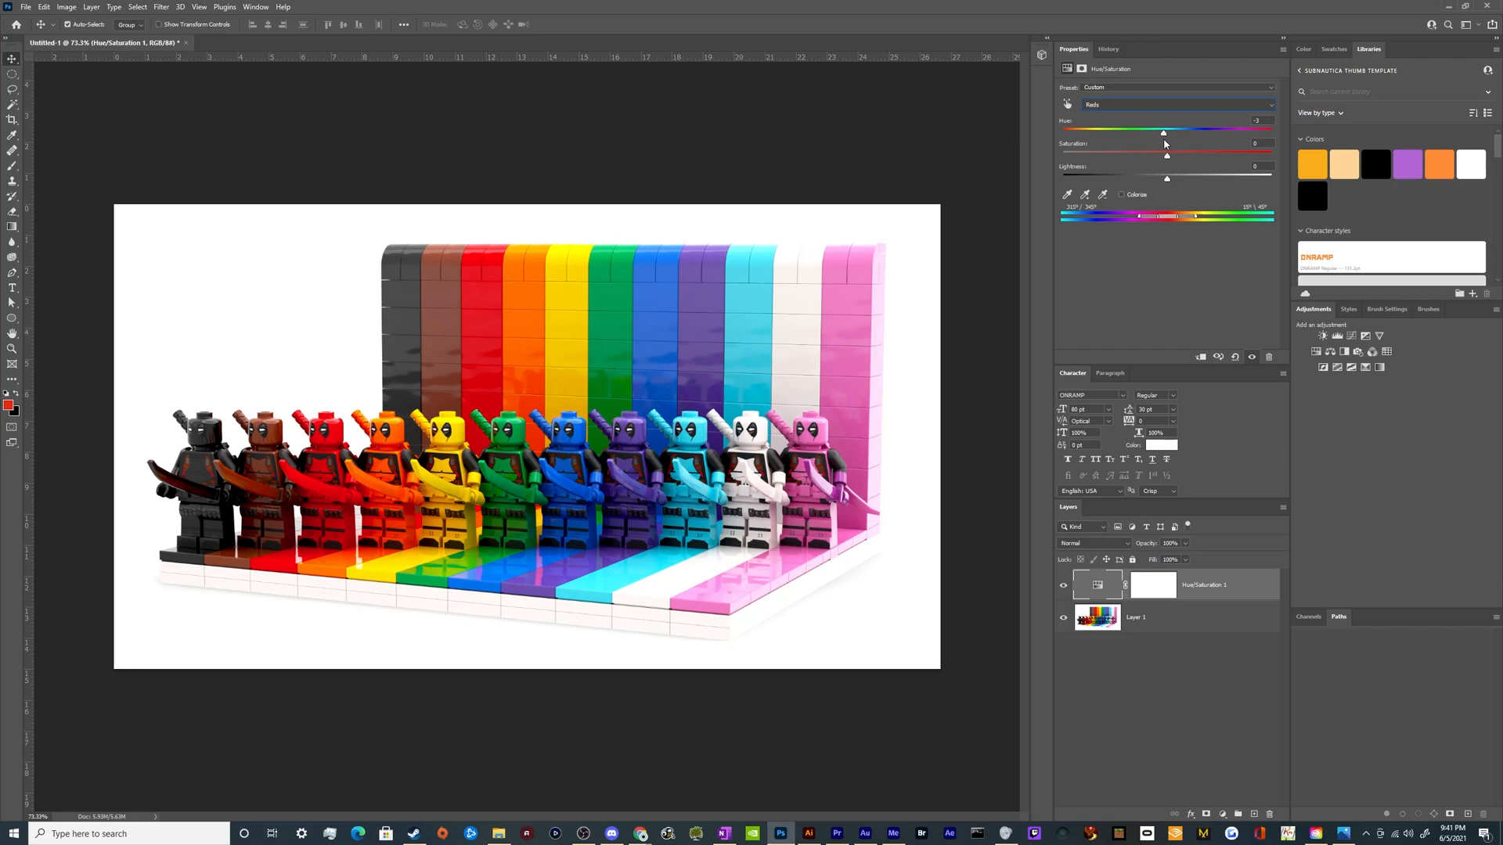
pyautogui.click(1179, 105)
pyautogui.click(1148, 127)
# Step: Shift only the Yellows in the Hue/Saturation adjustment, trying a negative hue and settling on Hue +89
pyautogui.click(1174, 105)
pyautogui.click(1169, 135)
pyautogui.moveTo(1169, 135); pyautogui.dragTo(1084, 135)
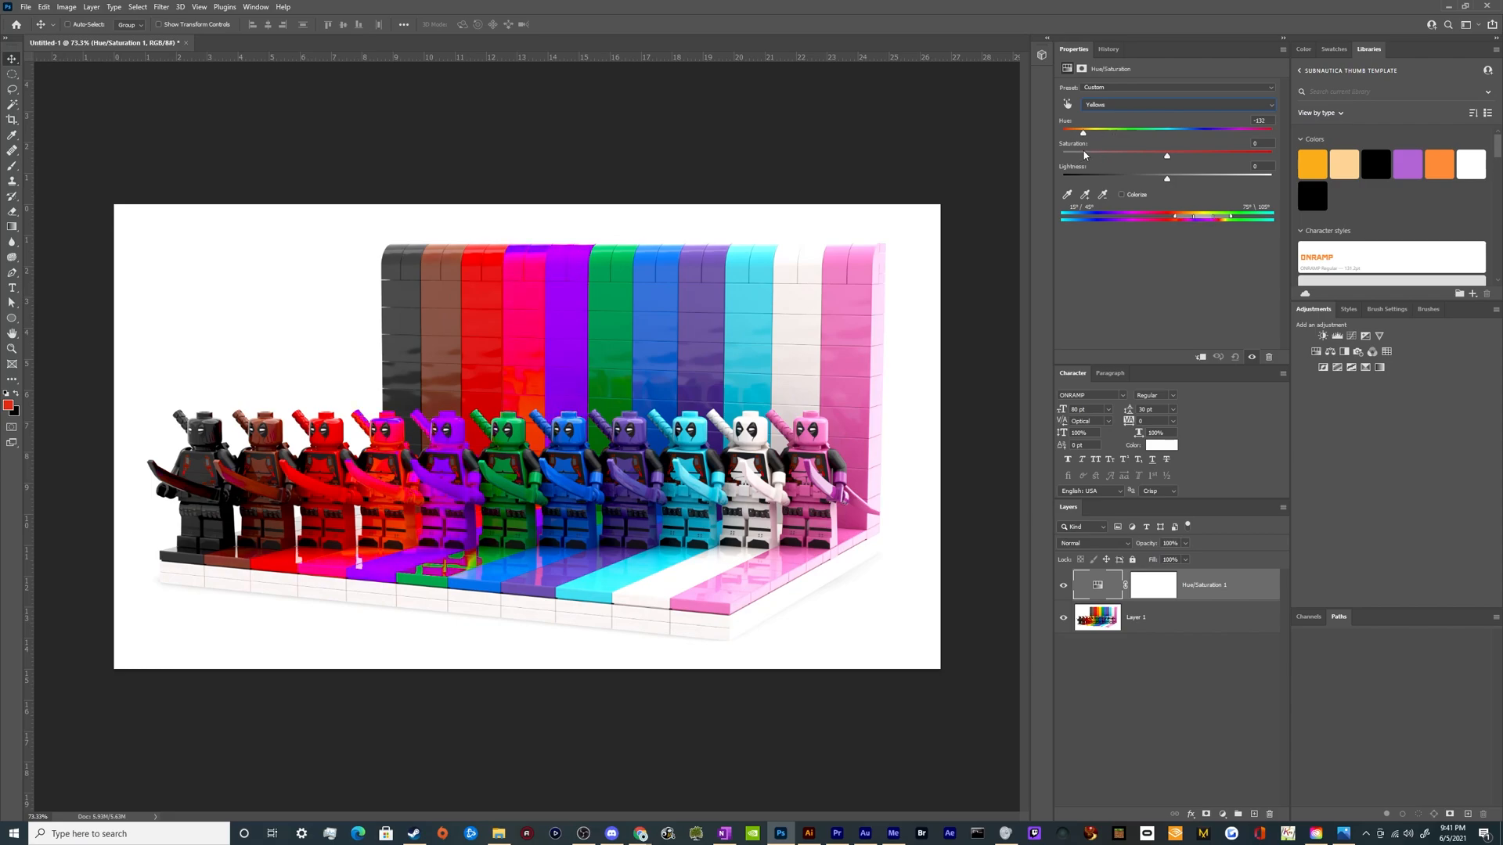
pyautogui.moveTo(1085, 155); pyautogui.dragTo(1168, 155)
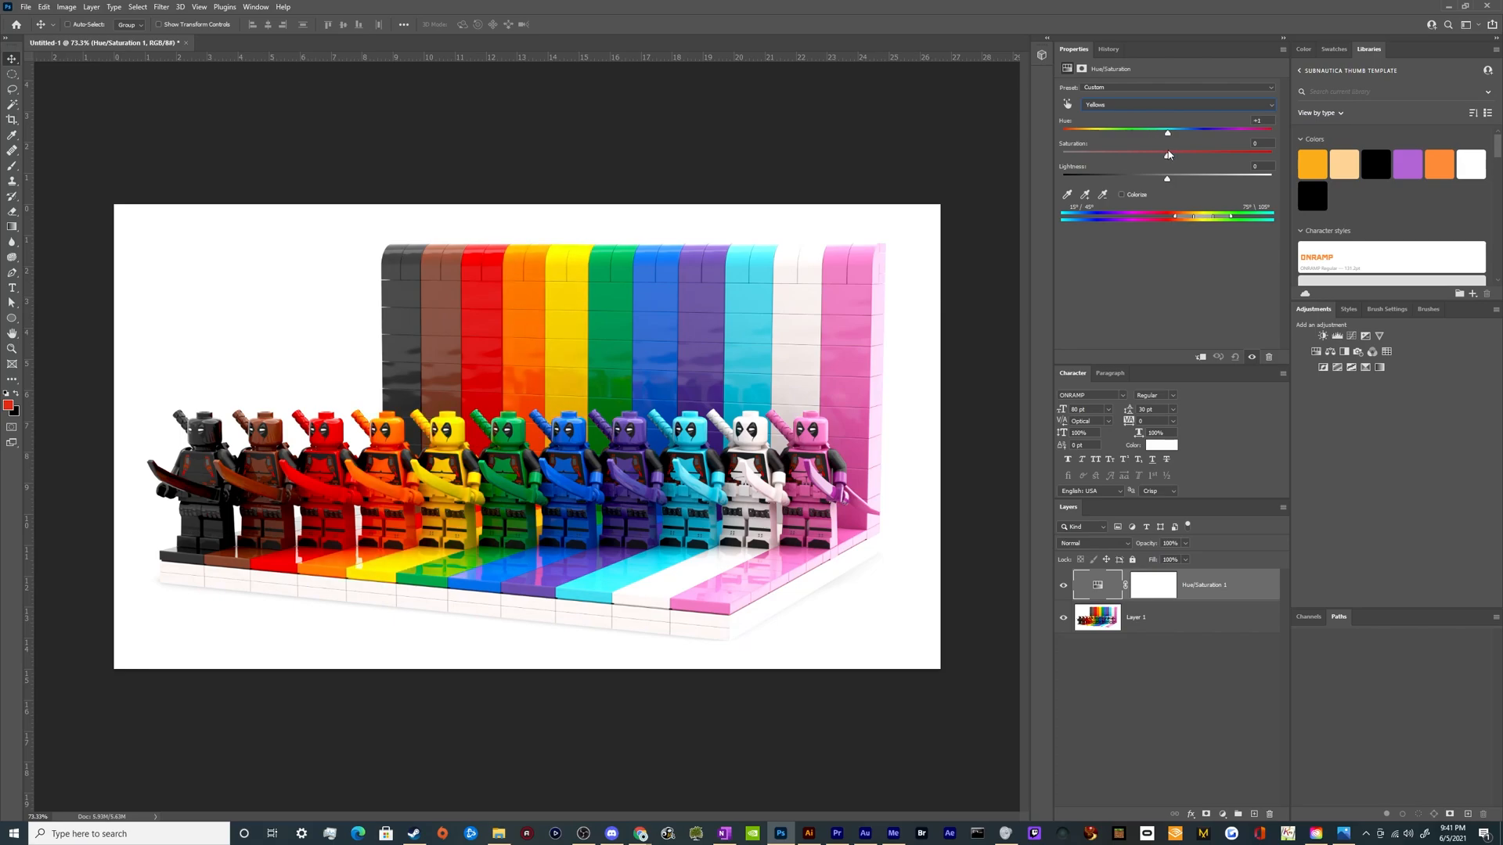
pyautogui.moveTo(1167, 155)
pyautogui.mouseDown()
pyautogui.moveTo(1077, 147)
pyautogui.moveTo(1167, 159)
pyautogui.mouseUp()
pyautogui.moveTo(1209, 128); pyautogui.dragTo(1233, 133)
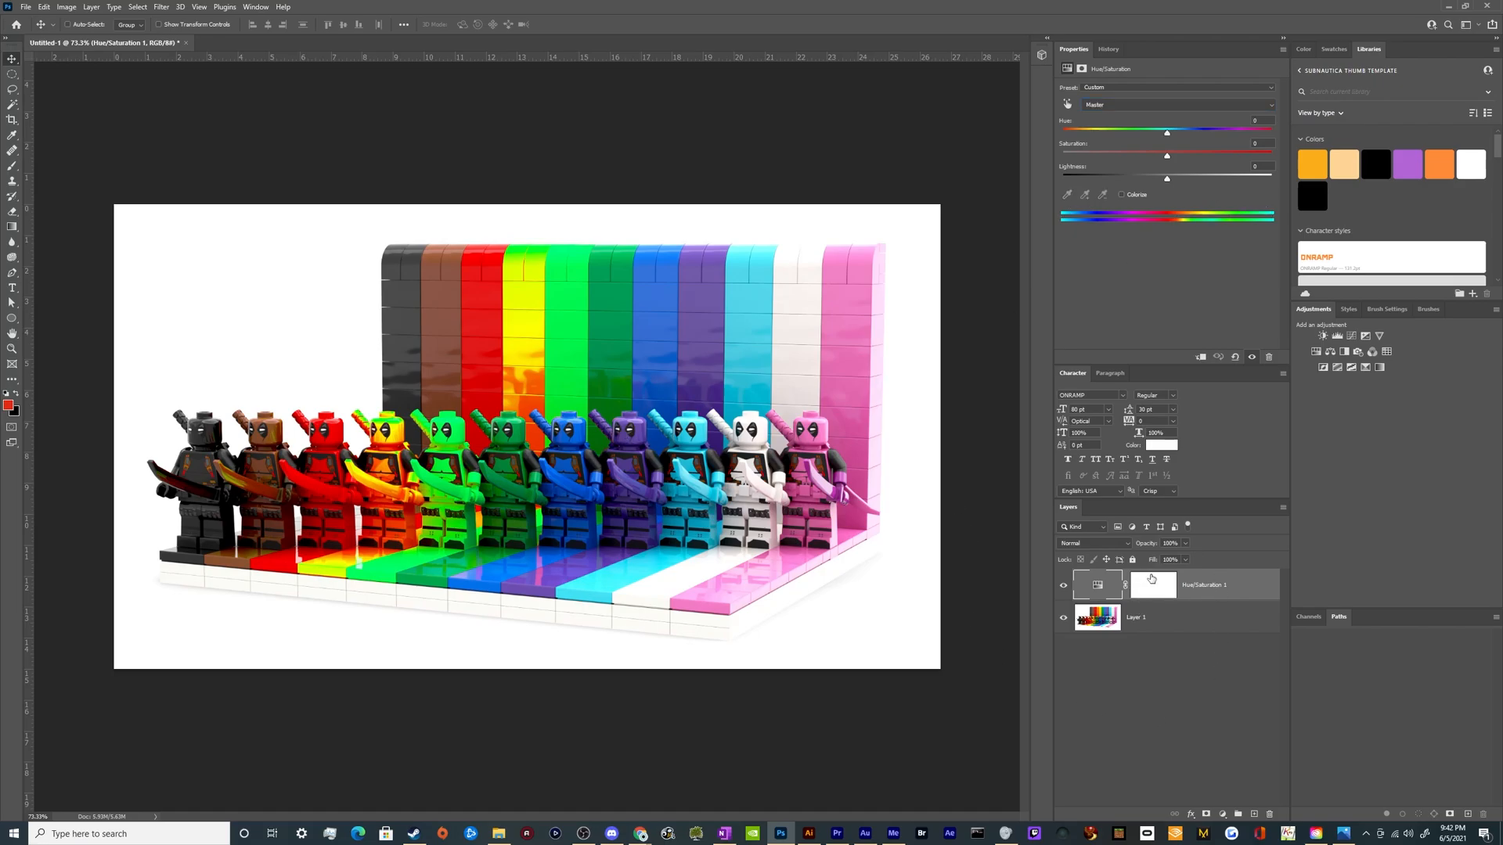
# Step: Try masking the orange figure out of the adjustment by painting black on its layer mask, and undo the painting
pyautogui.click(1147, 585)
pyautogui.press('b')
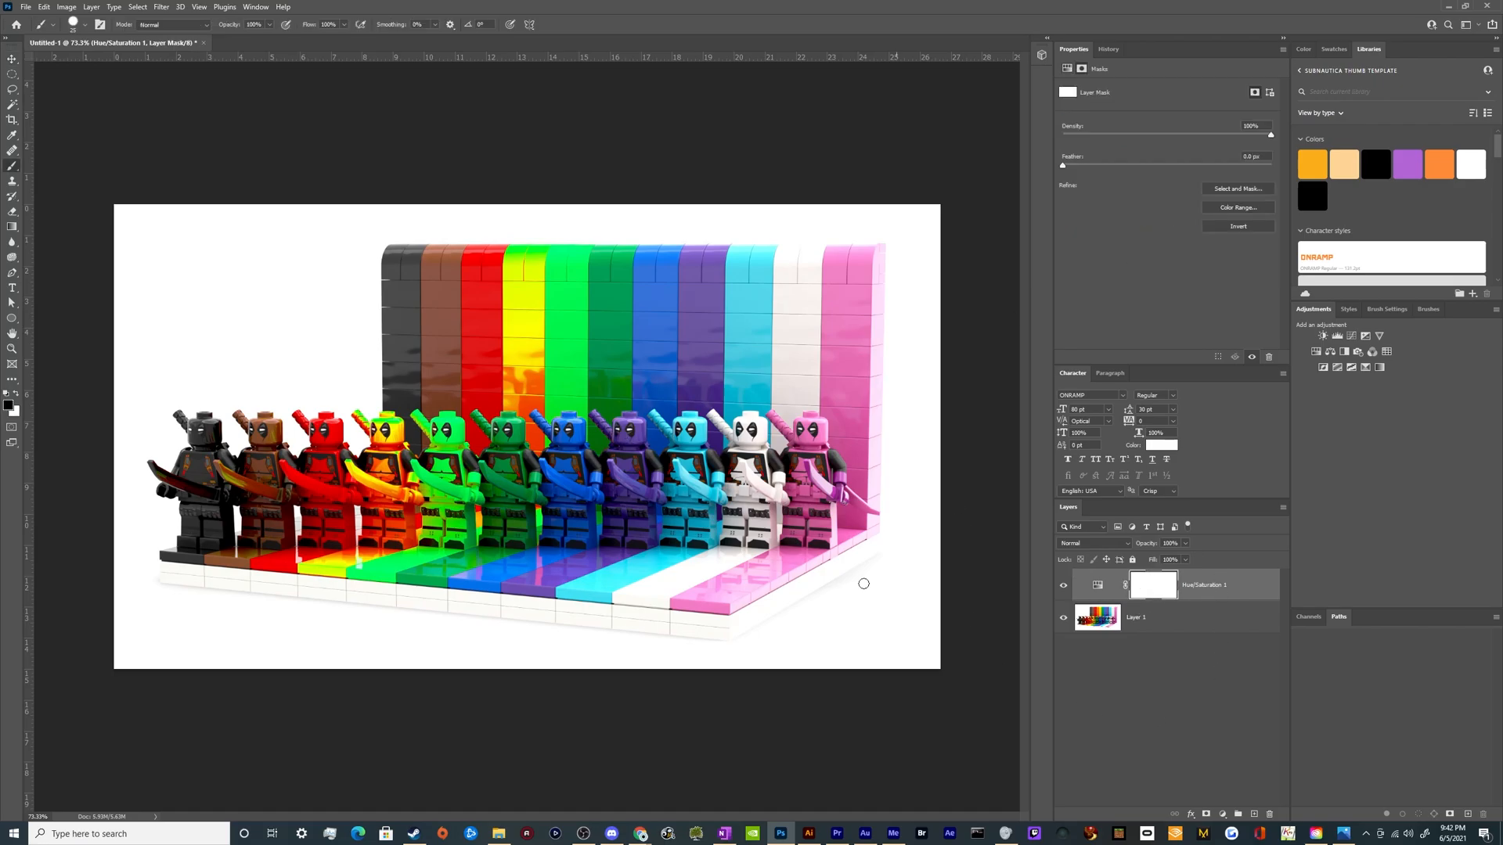
pyautogui.scroll(3, 390, 450)
pyautogui.scroll(2, 389, 450)
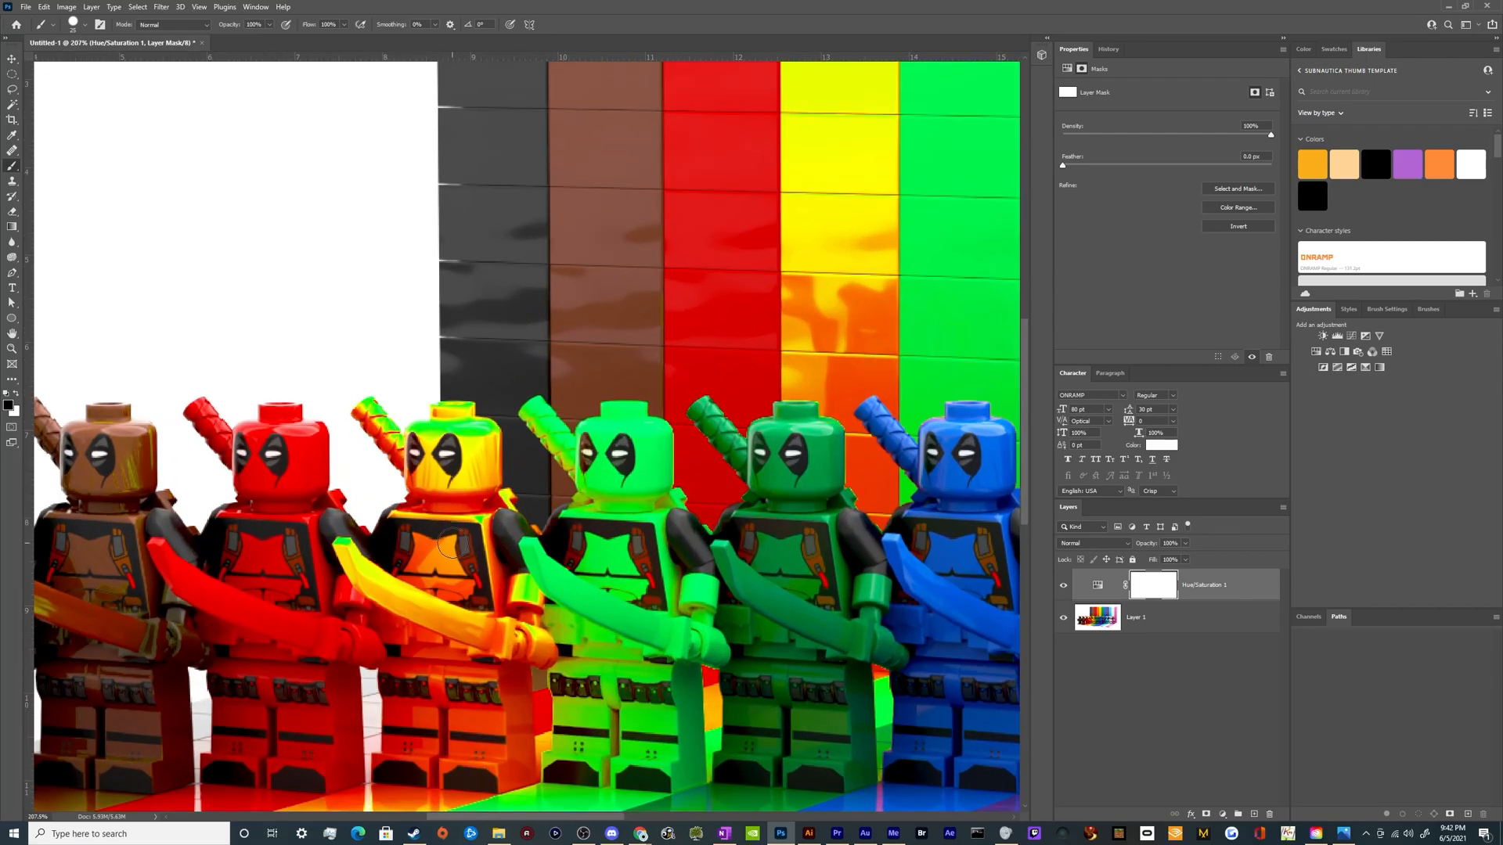
pyautogui.scroll(-1, 389, 450)
pyautogui.moveTo(381, 768)
pyautogui.mouseDown()
pyautogui.moveTo(349, 780)
pyautogui.moveTo(384, 758)
pyautogui.moveTo(333, 768)
pyautogui.moveTo(385, 727)
pyautogui.moveTo(235, 775)
pyautogui.moveTo(249, 799)
pyautogui.moveTo(350, 799)
pyautogui.moveTo(369, 763)
pyautogui.moveTo(432, 747)
pyautogui.mouseUp()
pyautogui.hotkey('ctrl', 'z')
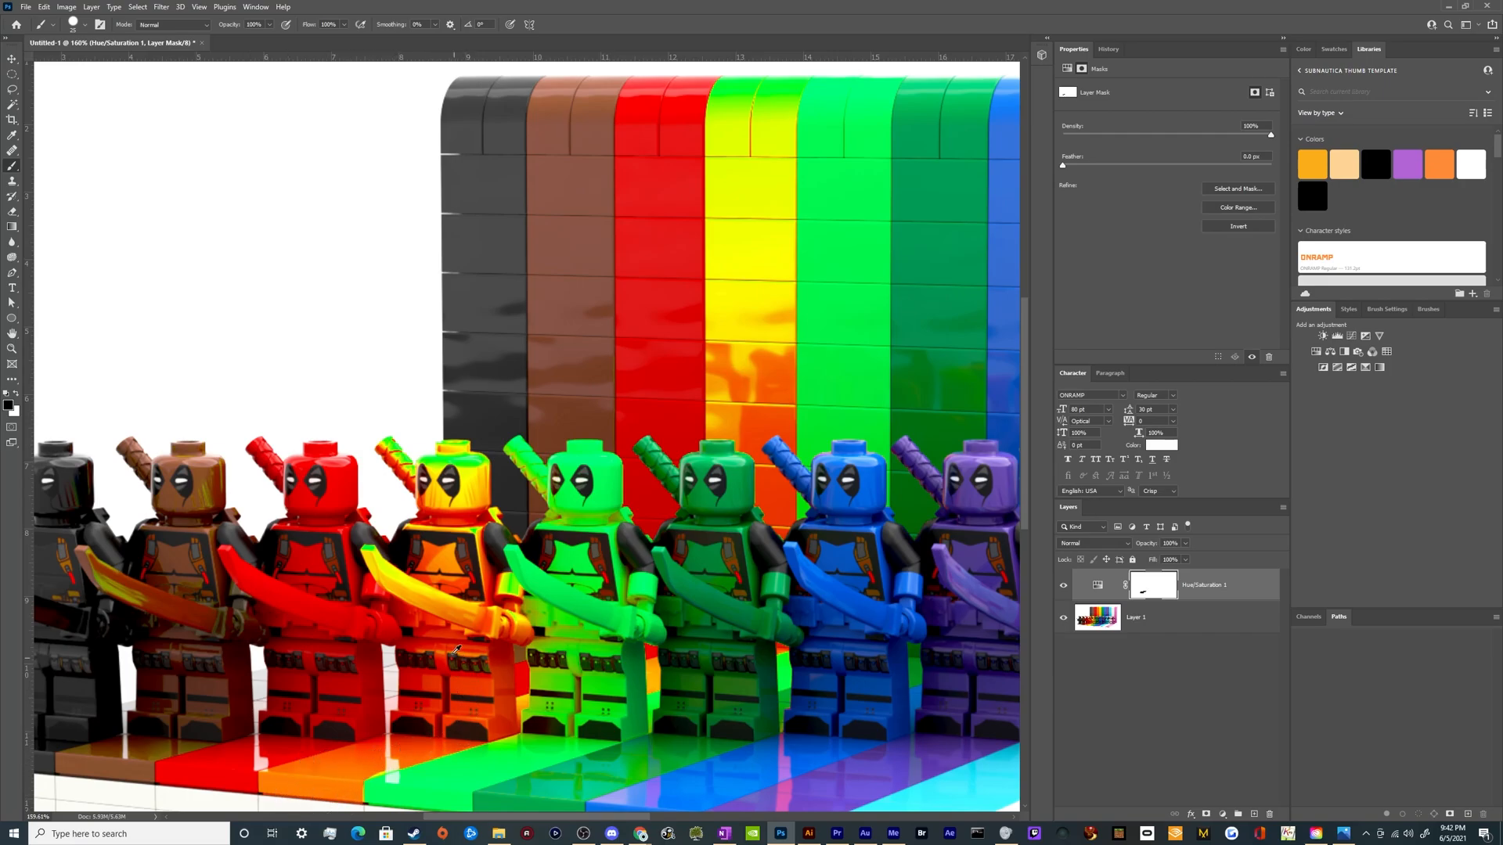
pyautogui.hotkey('ctrl', '0')
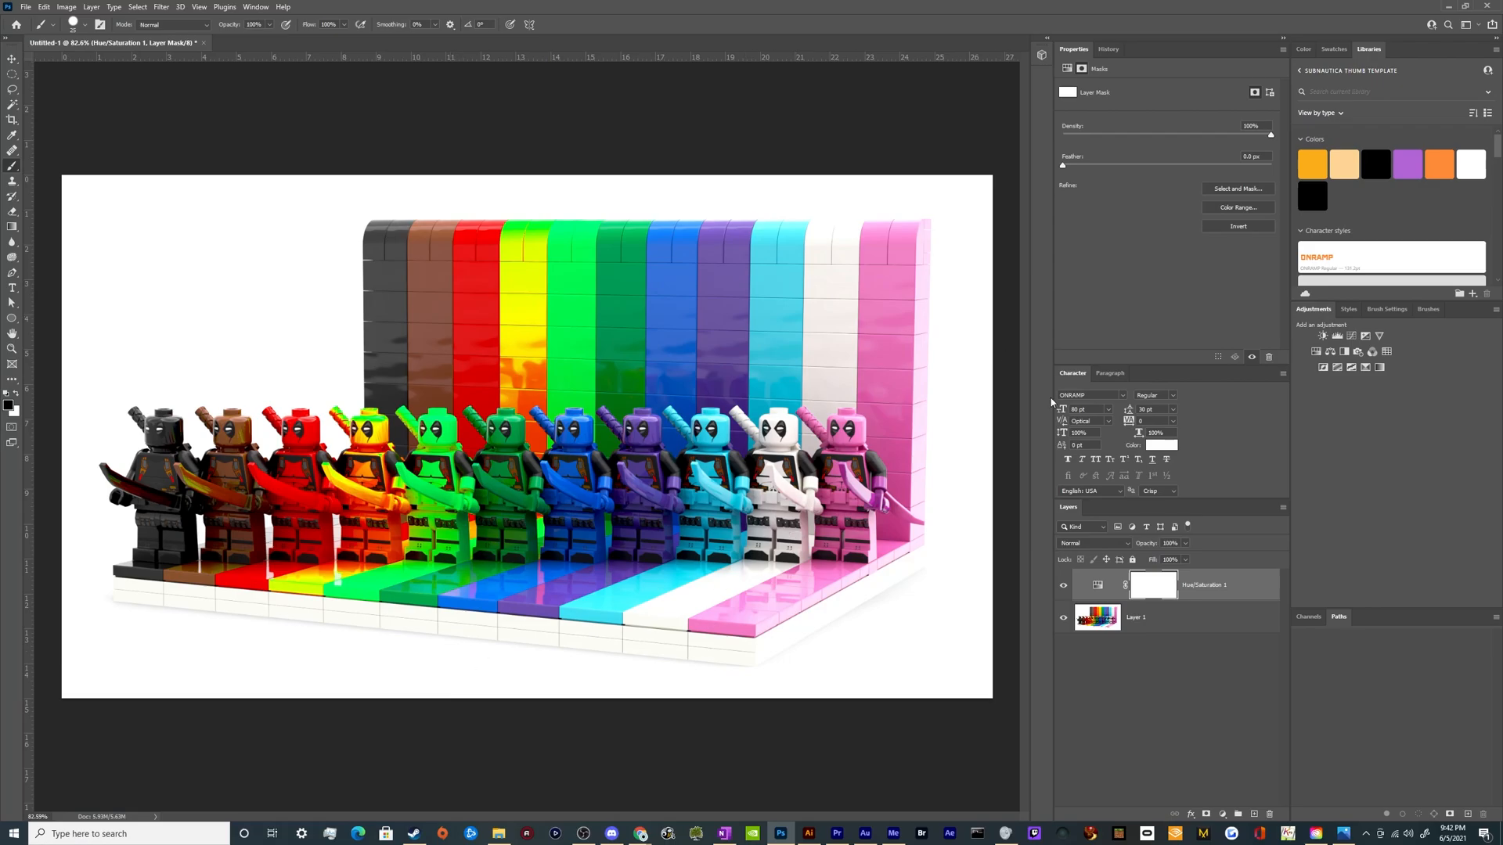
# Step: Narrow the adjustment layer's Yellows range to lower limits of 32° and 37° and upper limits of 52° and 67°
pyautogui.click(1097, 584)
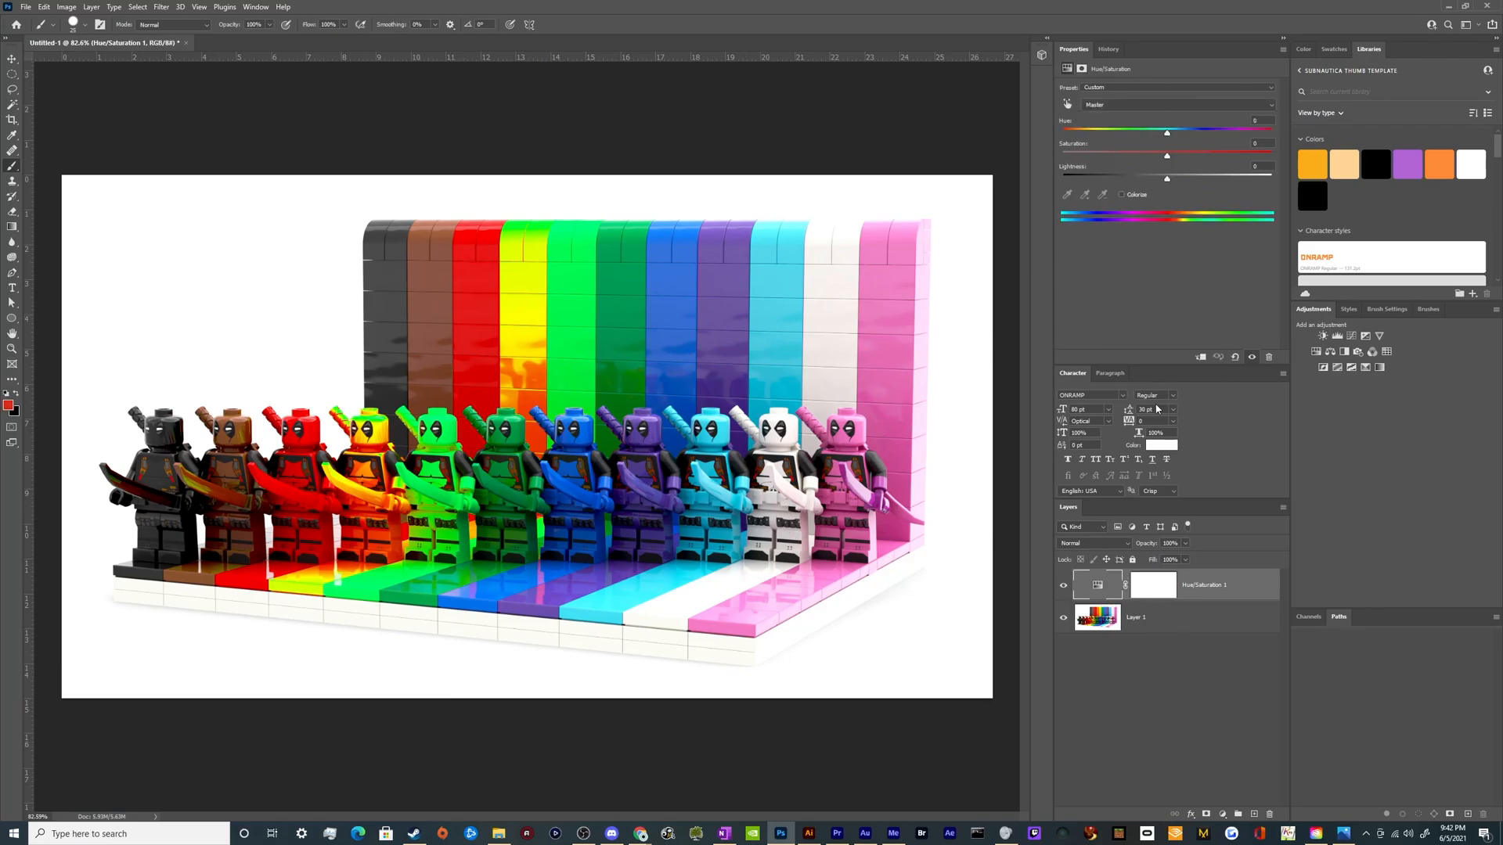
pyautogui.click(1137, 104)
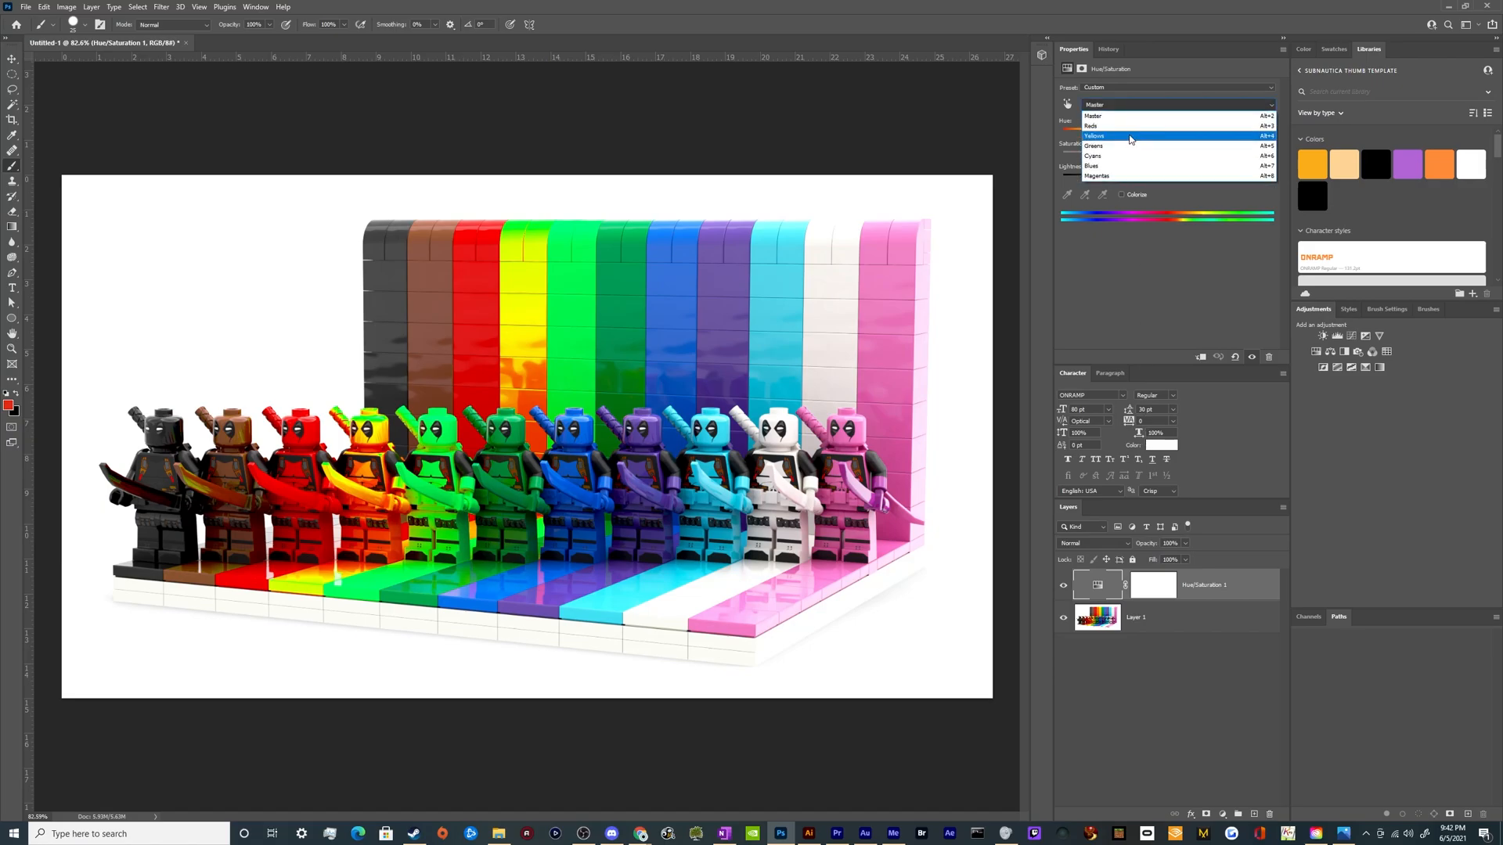
pyautogui.click(1134, 134)
pyautogui.moveTo(1193, 221)
pyautogui.mouseDown()
pyautogui.moveTo(1207, 222)
pyautogui.moveTo(1092, 233)
pyautogui.moveTo(1199, 224)
pyautogui.mouseUp()
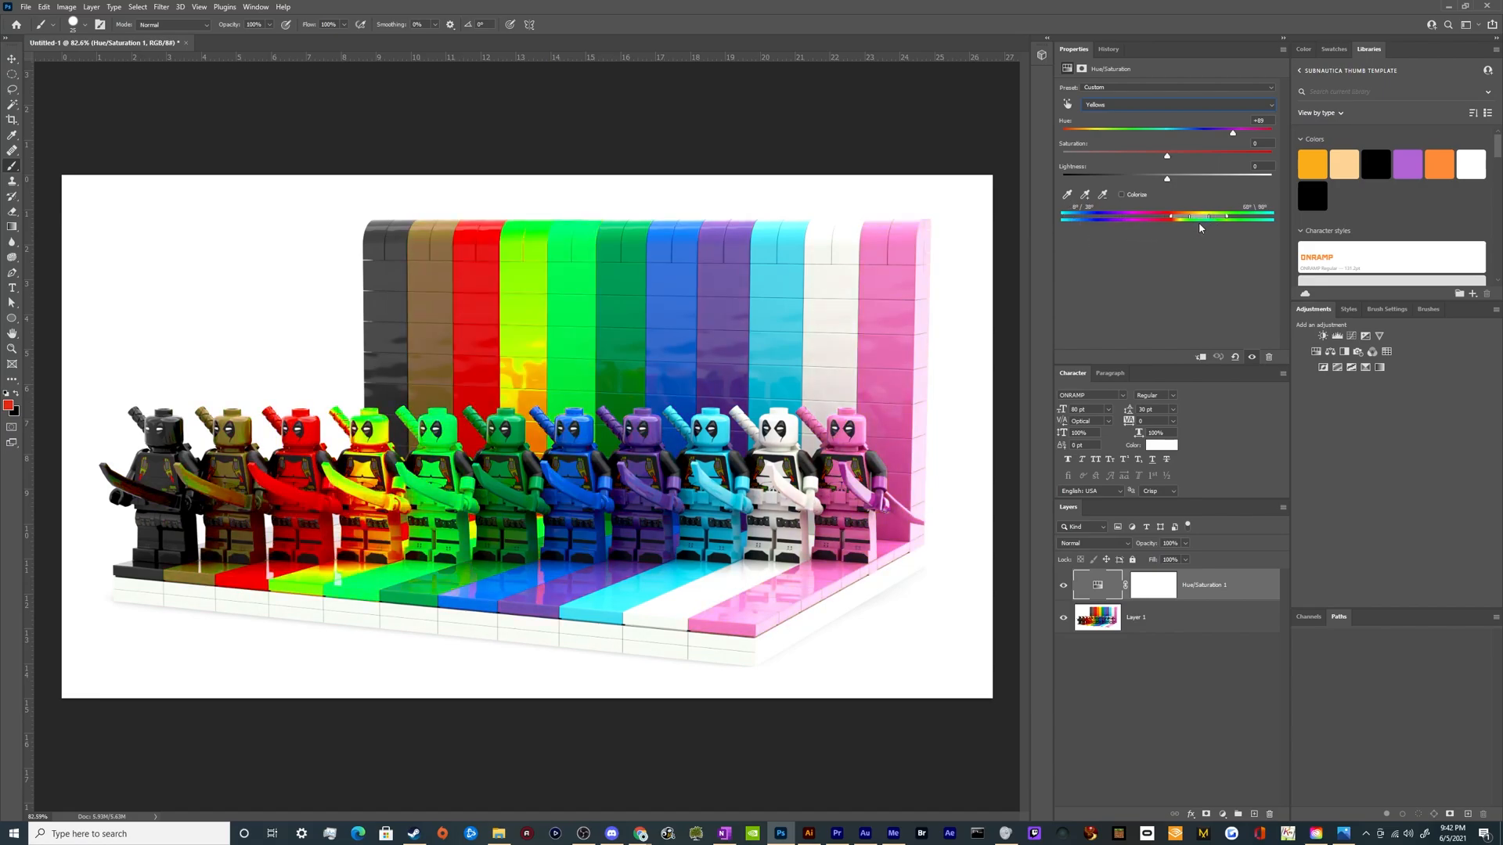
pyautogui.hotkey('ctrl', 'z')
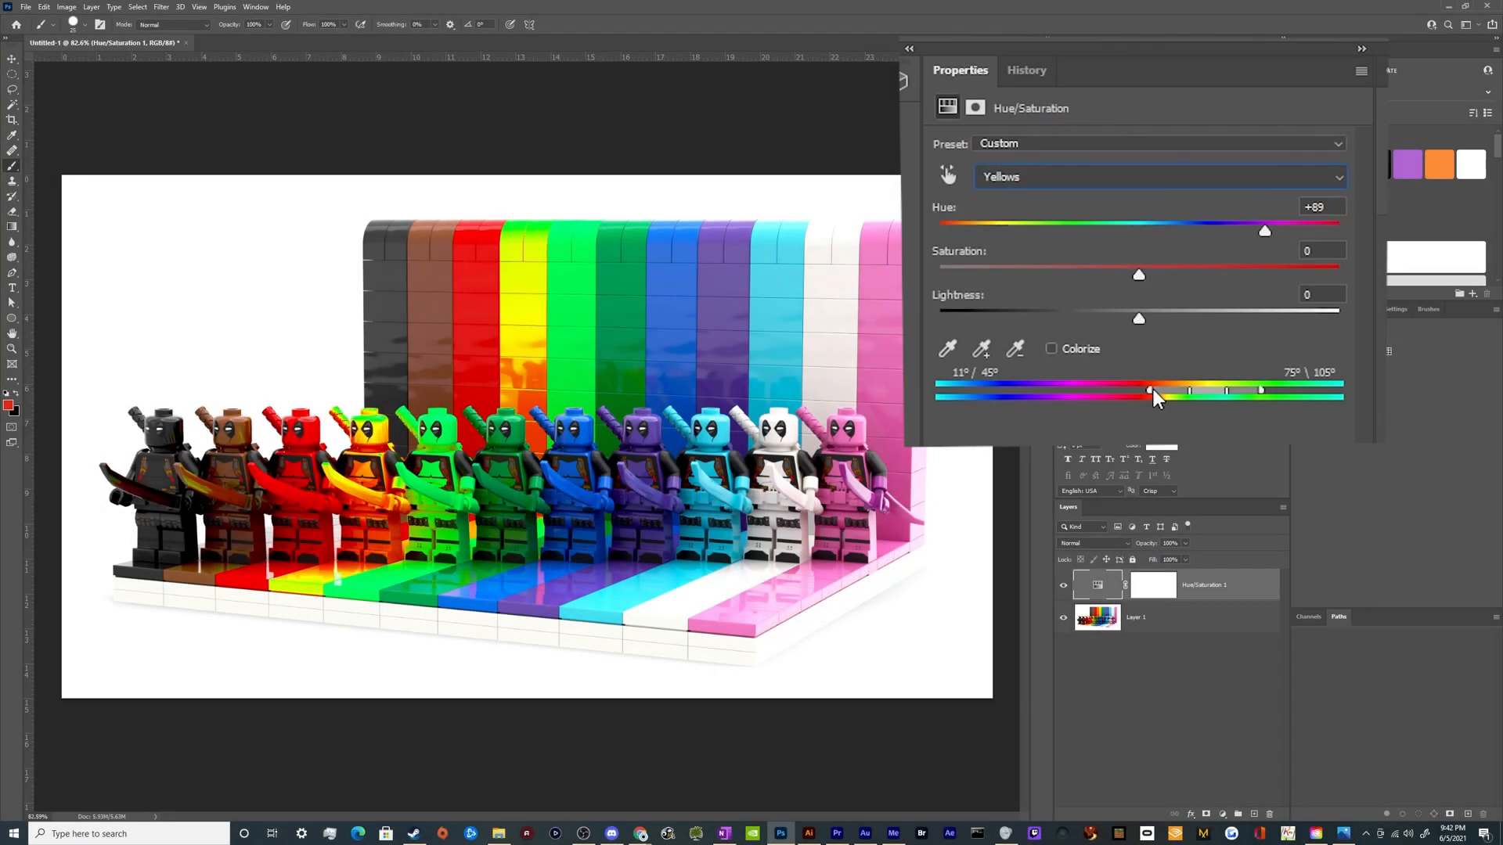
pyautogui.moveTo(1176, 223); pyautogui.dragTo(1189, 222)
pyautogui.moveTo(1182, 399)
pyautogui.mouseDown()
pyautogui.moveTo(1163, 402)
pyautogui.moveTo(1218, 391)
pyautogui.moveTo(1172, 393)
pyautogui.mouseUp()
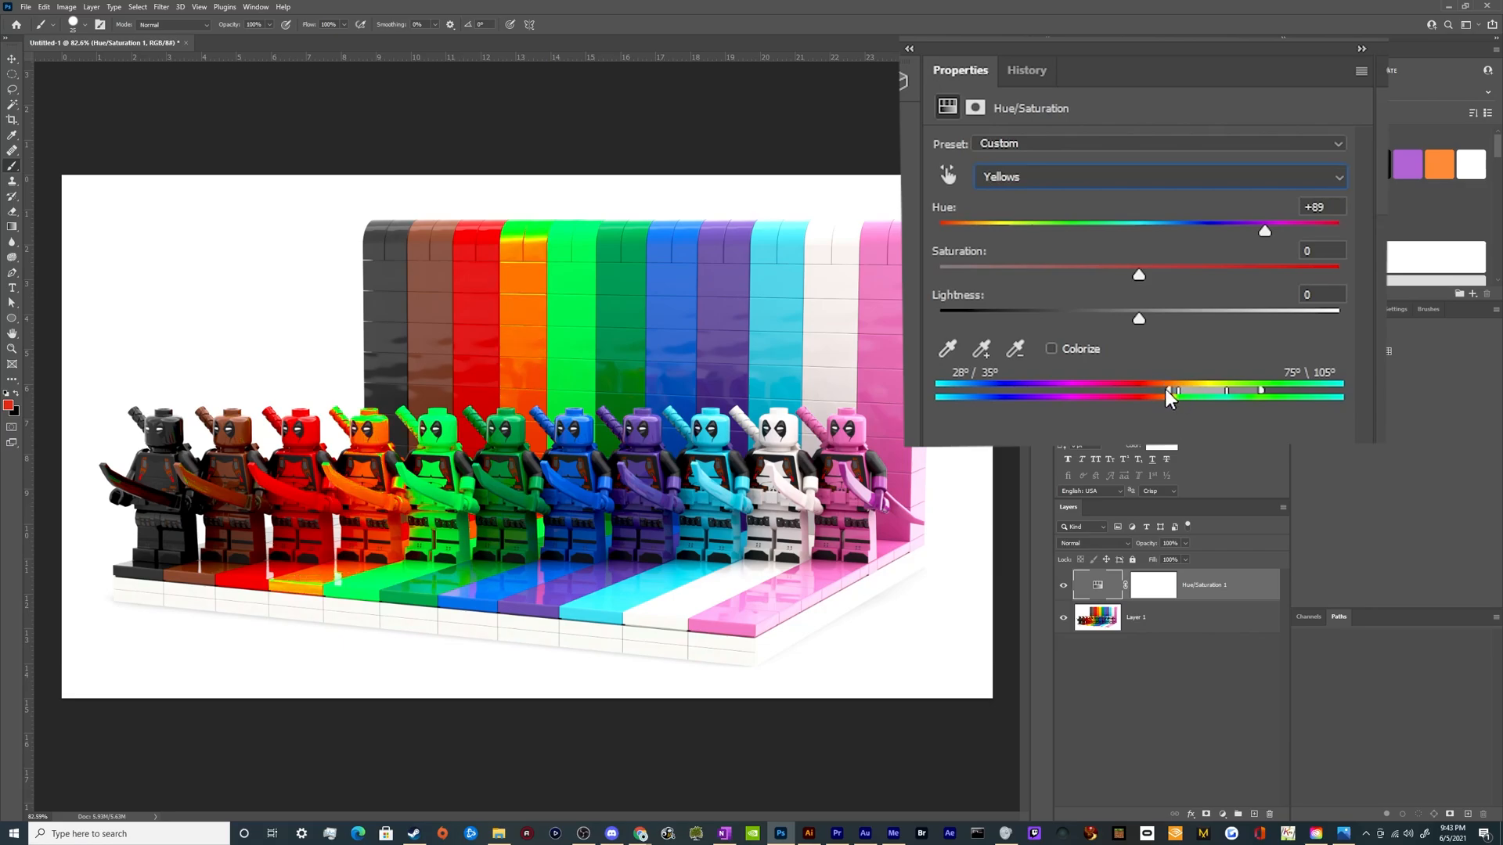
pyautogui.moveTo(1170, 388); pyautogui.dragTo(1171, 396)
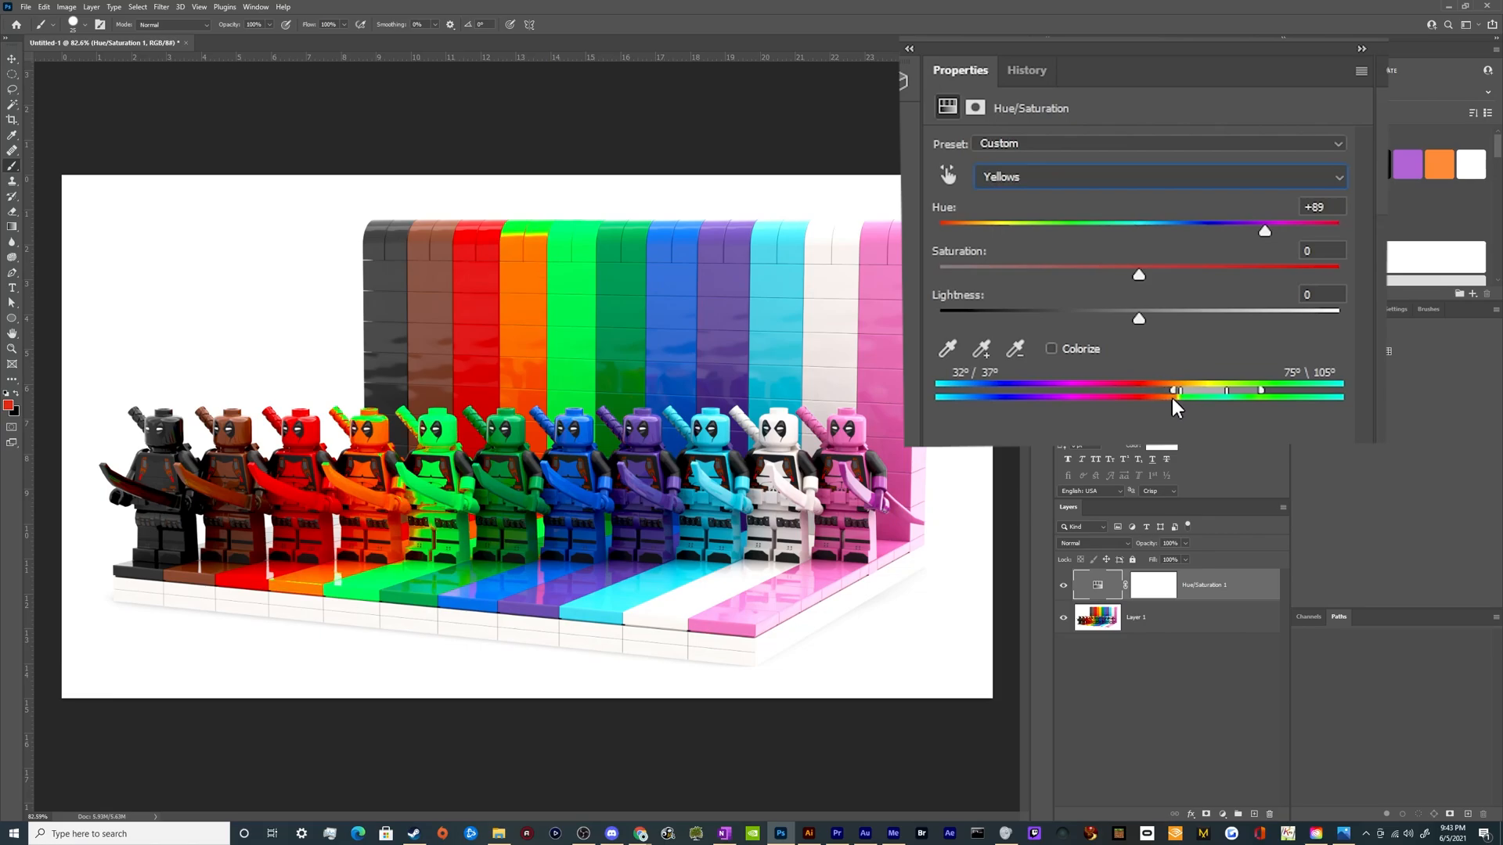
pyautogui.moveTo(1261, 388); pyautogui.dragTo(1215, 396)
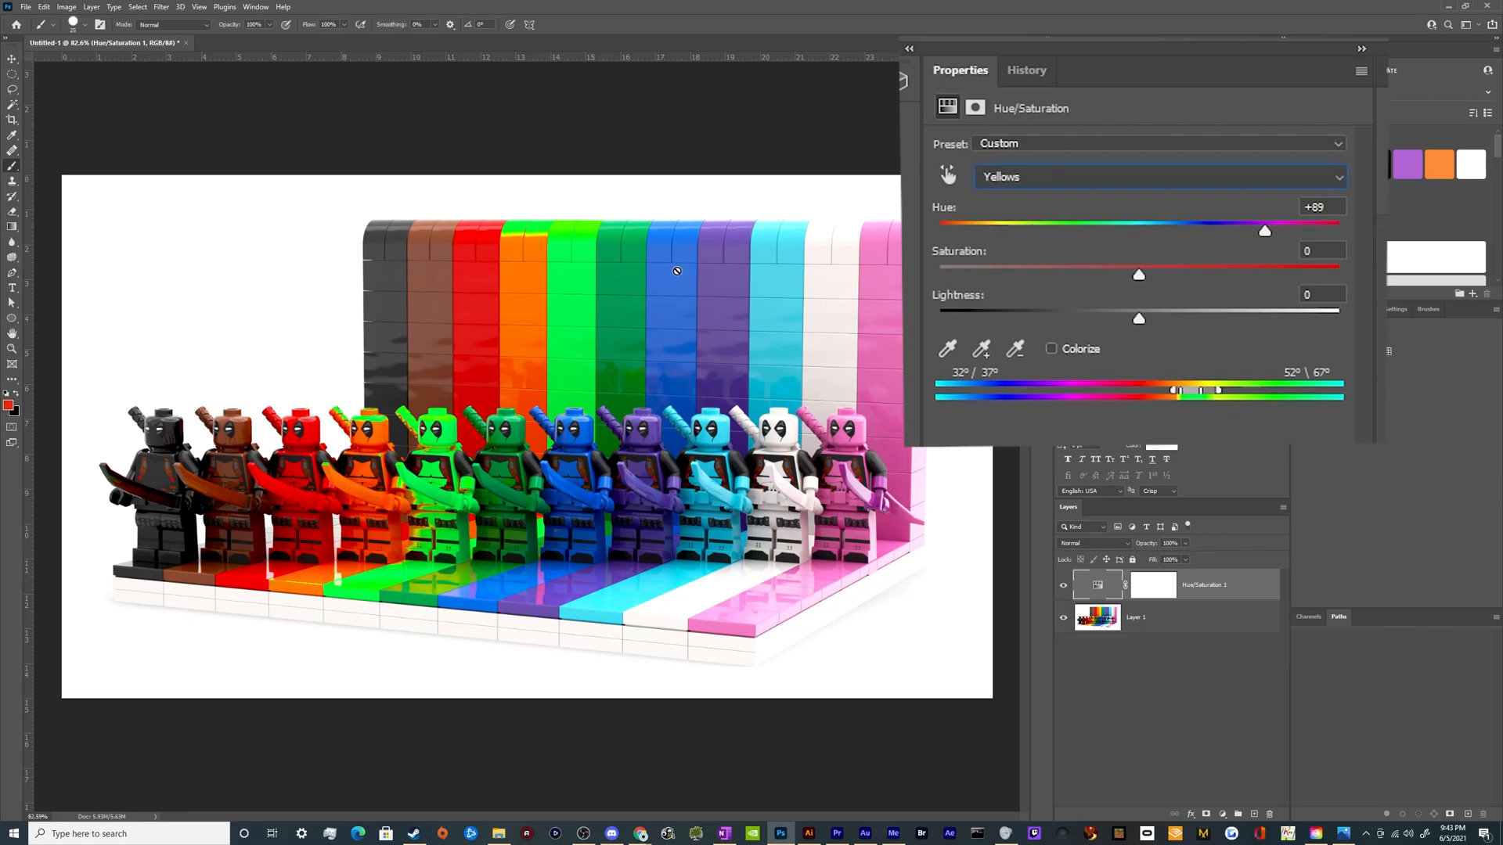
# Step: Mask the orange figure out of the adjustment by painting black over it on the Hue/Saturation layer mask
pyautogui.click(1166, 590)
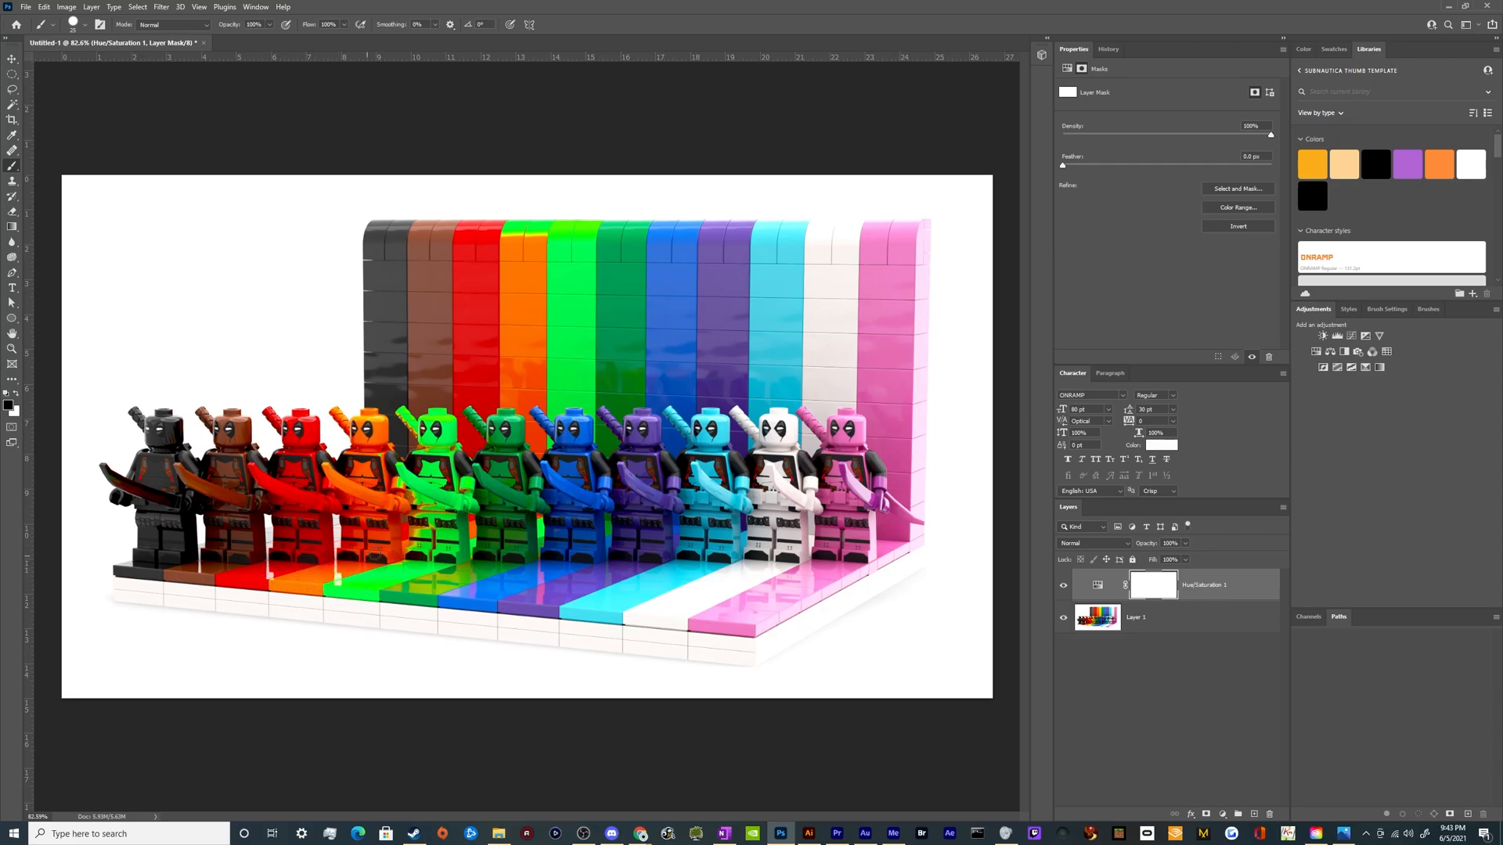
pyautogui.moveTo(382, 496); pyautogui.dragTo(394, 494)
pyautogui.scroll(5, 382, 481)
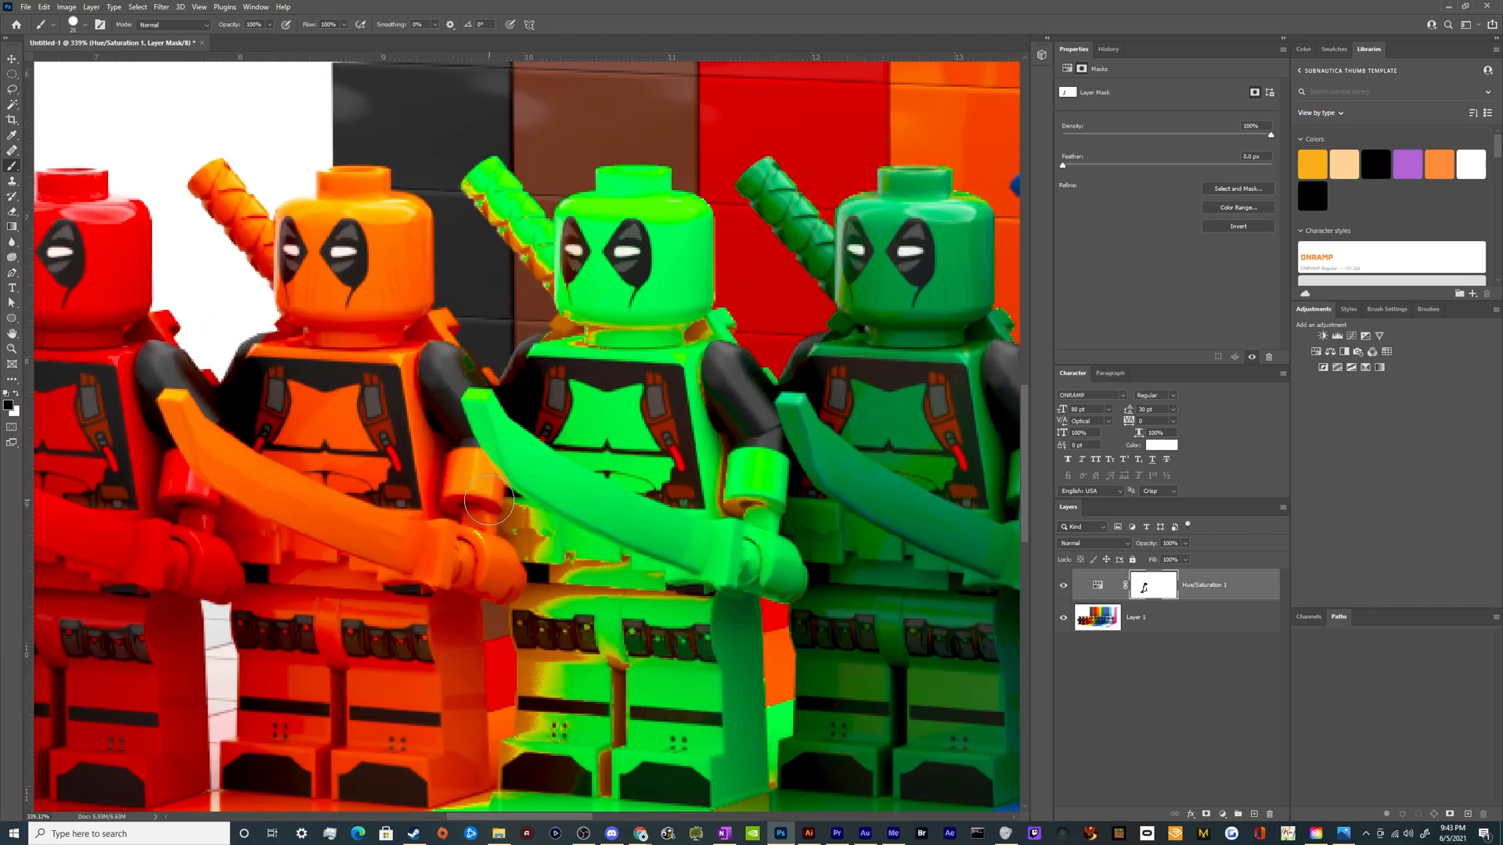
pyautogui.press('x')
pyautogui.press('x')
pyautogui.scroll(-3, 203, 341)
pyautogui.scroll(3, 203, 340)
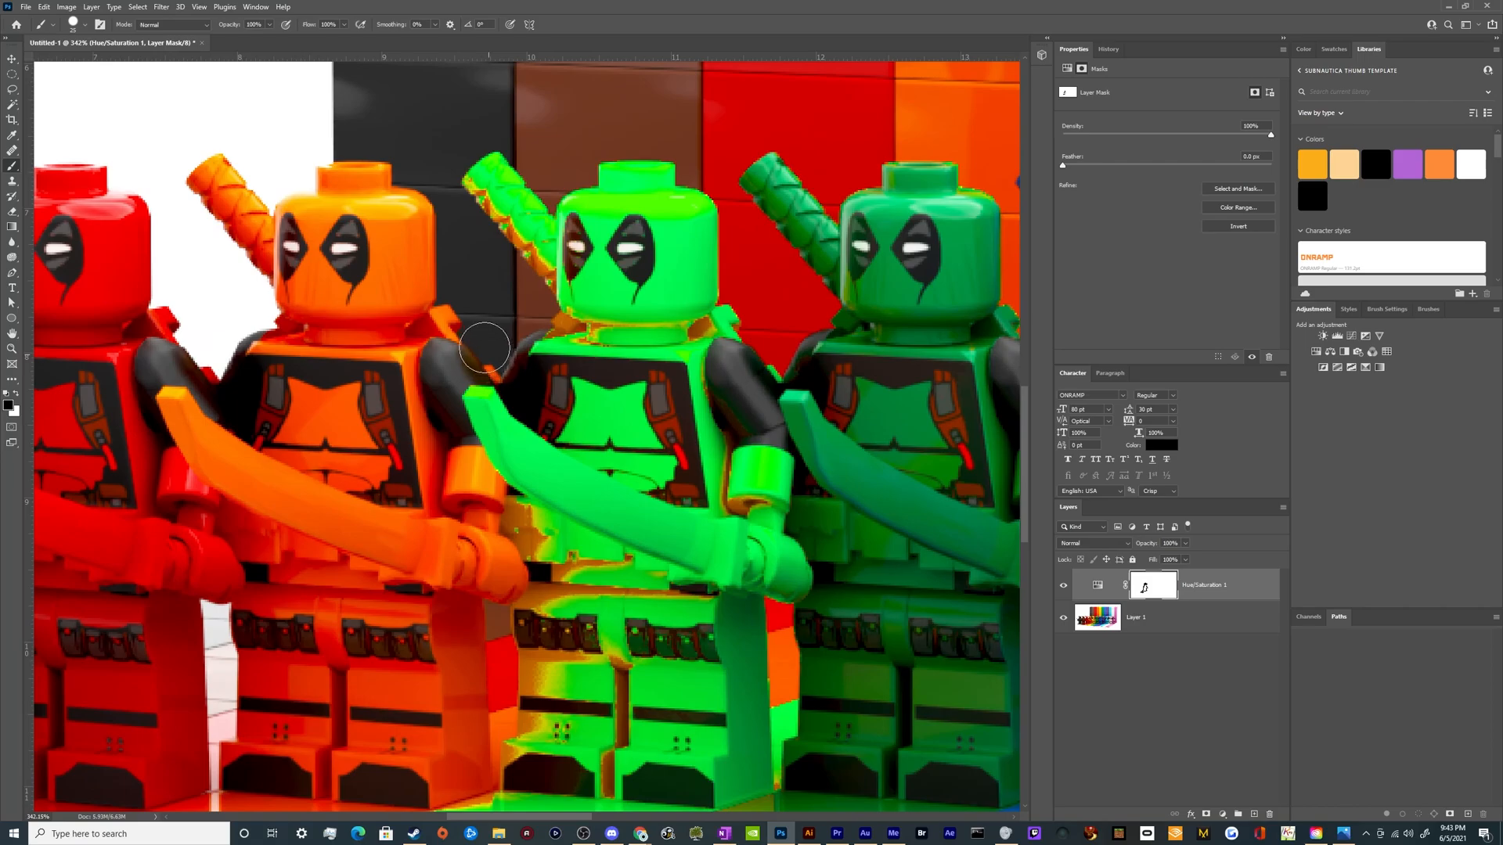
pyautogui.scroll(-3, 354, 235)
pyautogui.scroll(-6, 354, 235)
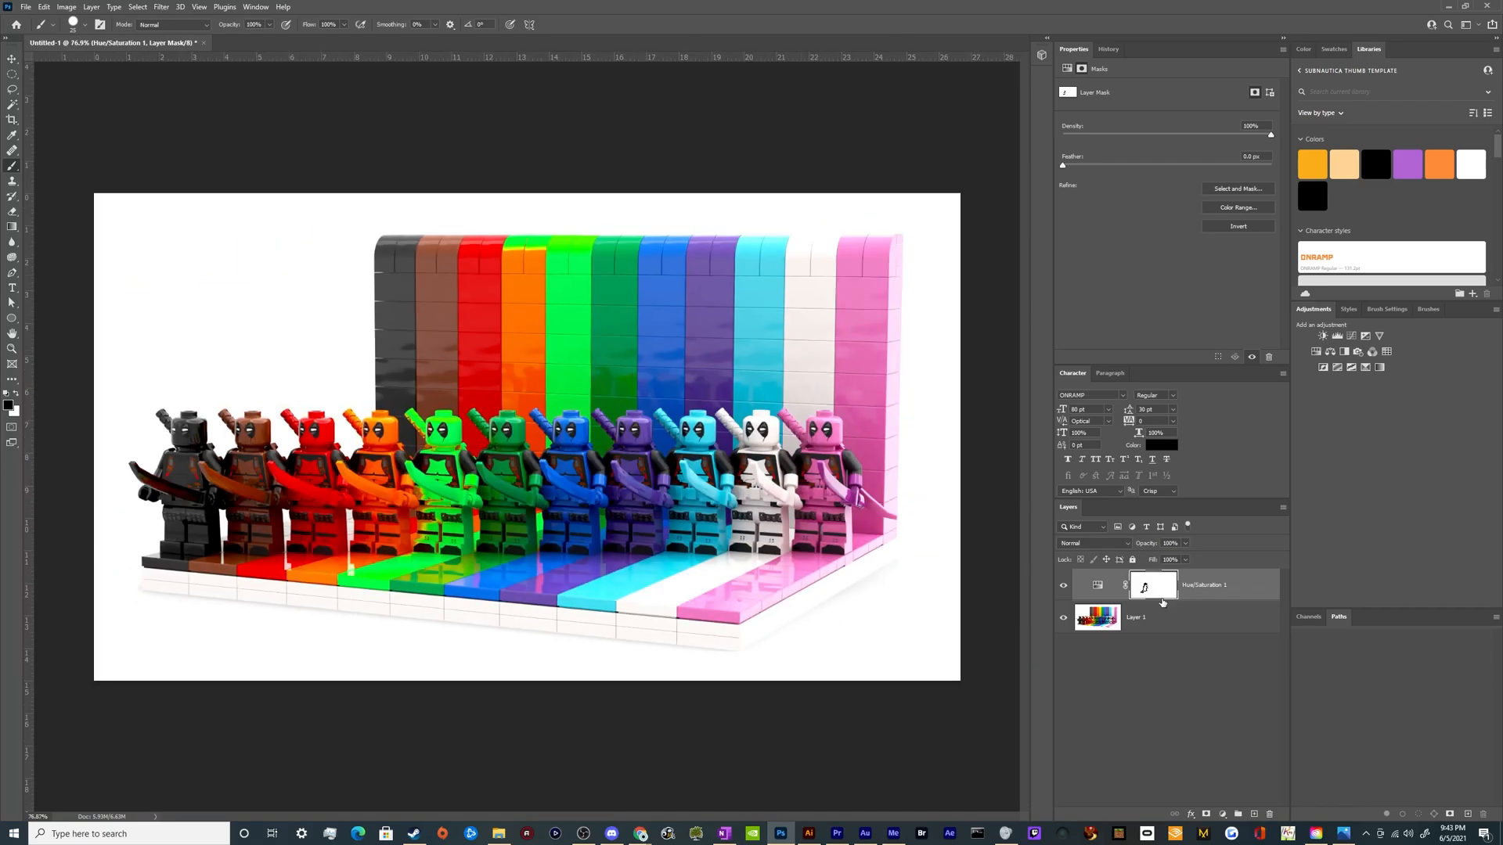
# Step: Delete the Hue/Saturation adjustment layer together with its mask
pyautogui.rightClick(1163, 595)
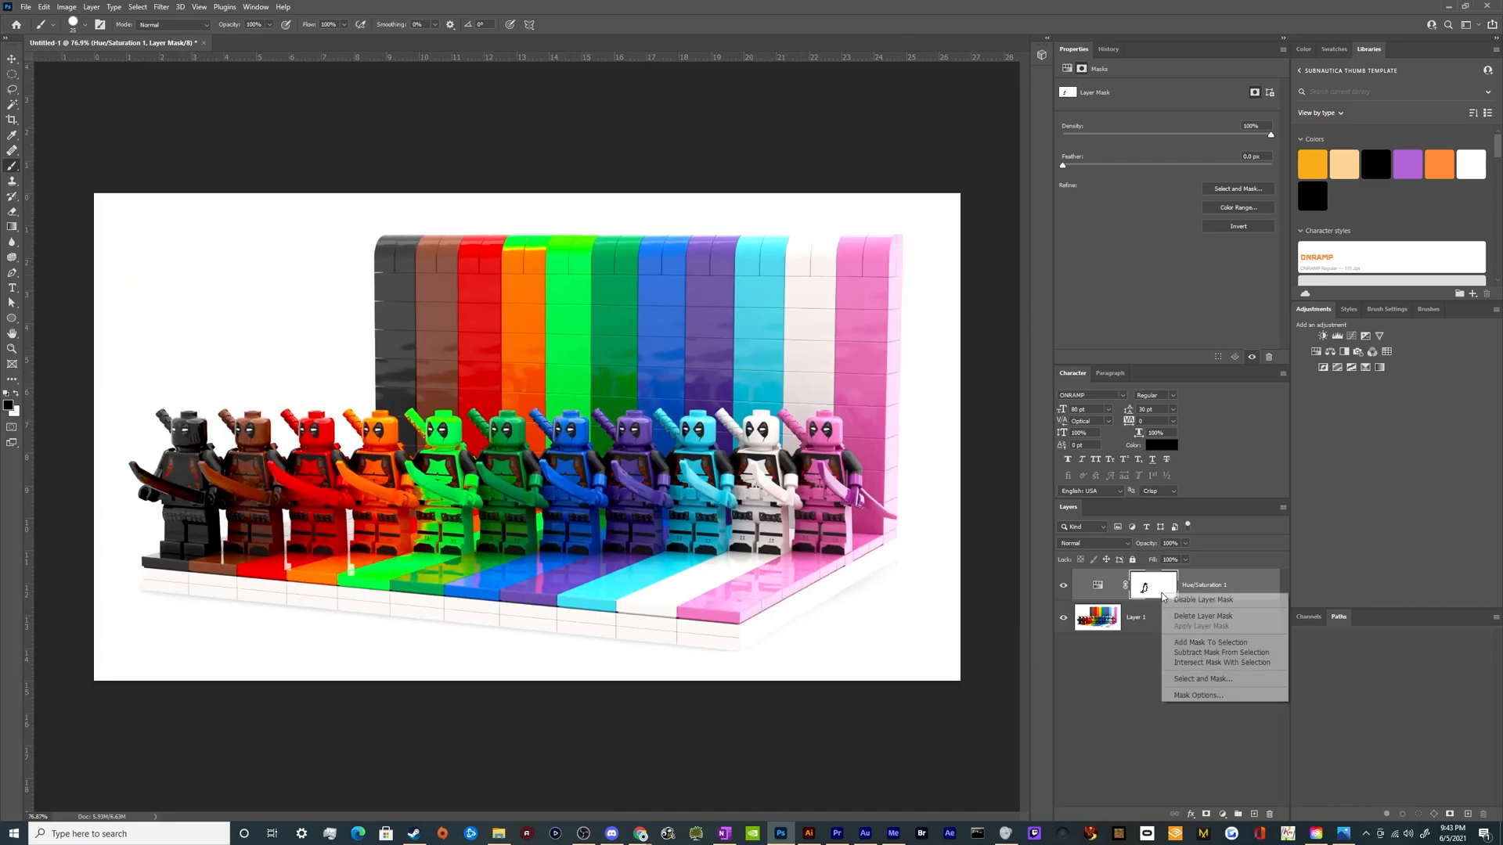
pyautogui.click(1114, 710)
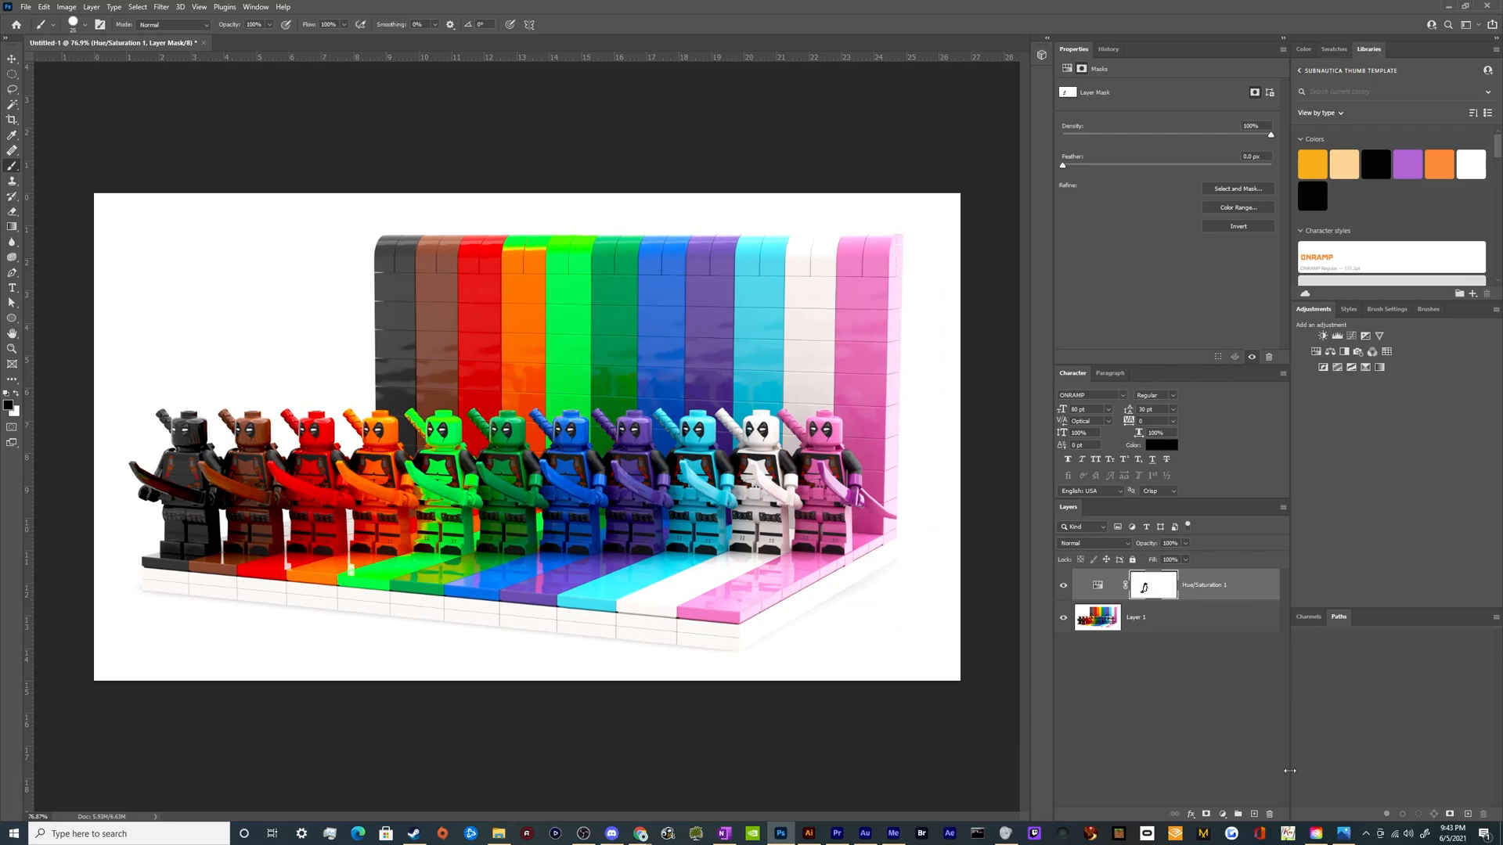
pyautogui.click(1270, 814)
pyautogui.click(1270, 814)
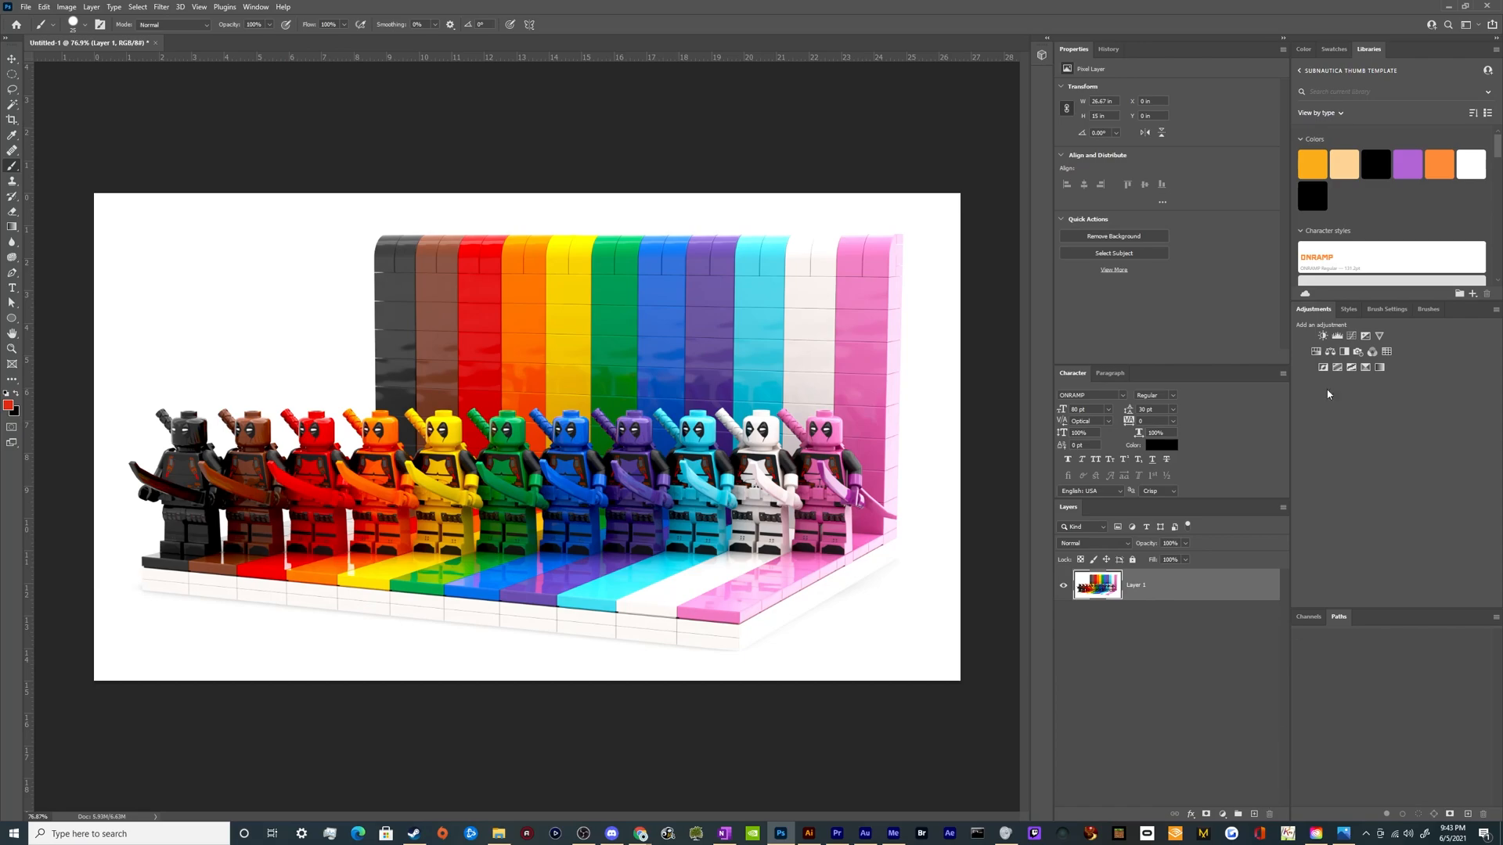
# Step: Add a fresh Hue/Saturation adjustment layer, hidden from view, and duplicate Layer 1 beneath it
pyautogui.click(1316, 351)
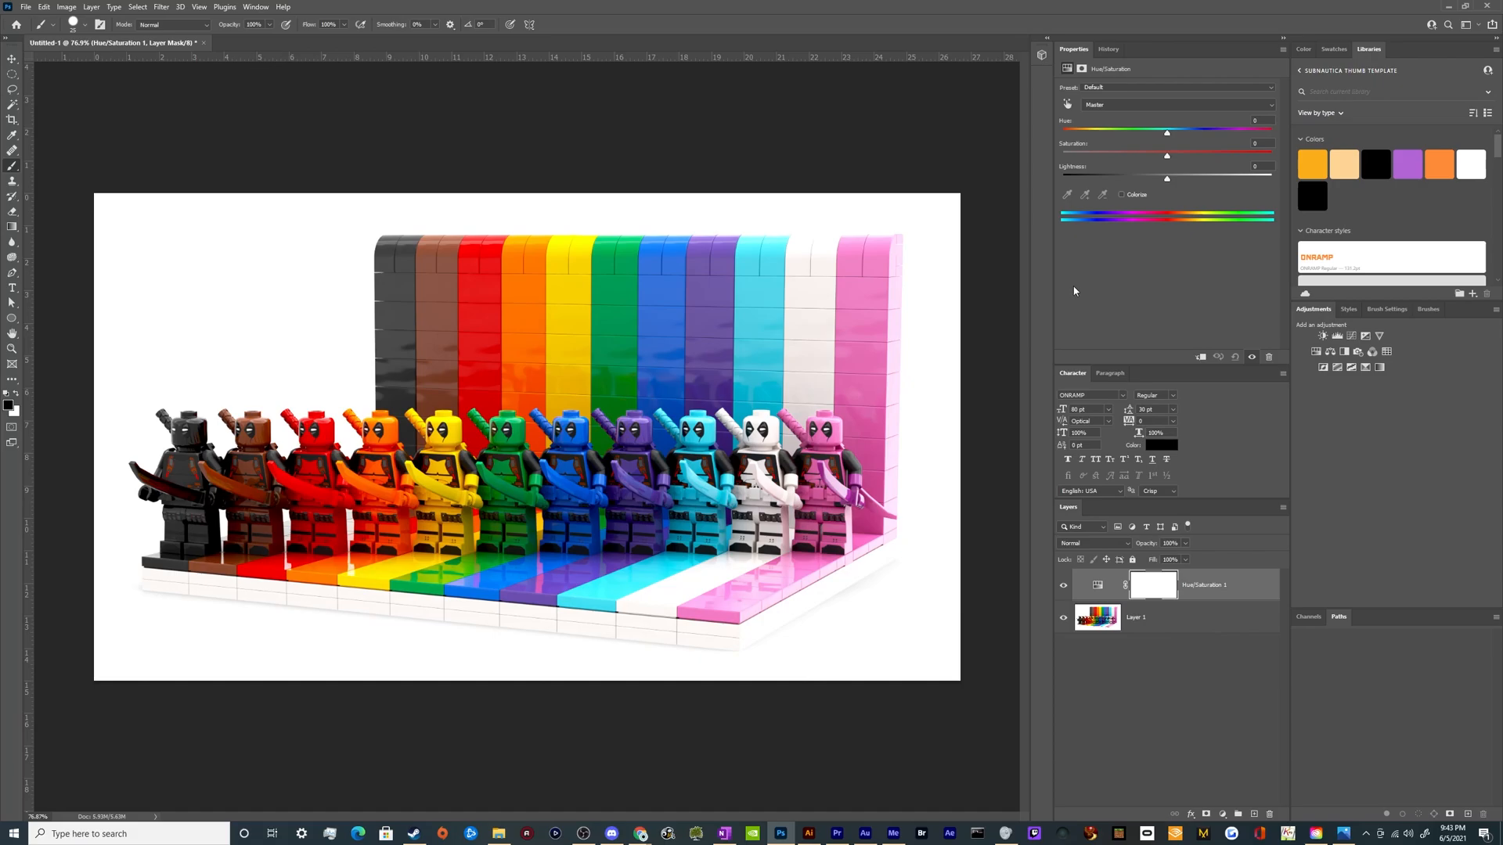
pyautogui.click(1064, 586)
pyautogui.click(1146, 634)
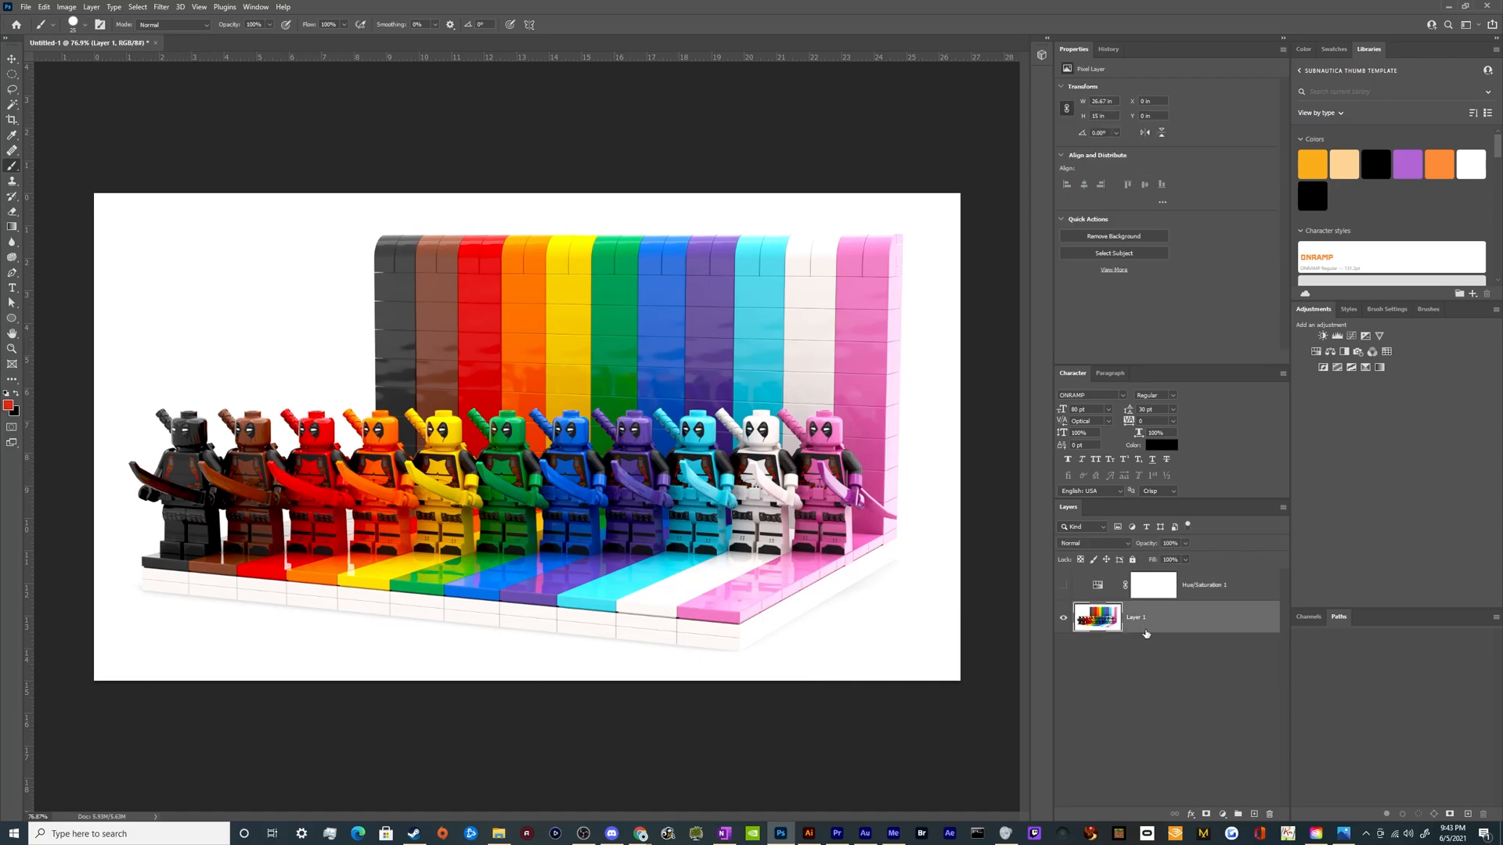
pyautogui.hotkey('ctrl', 'j')
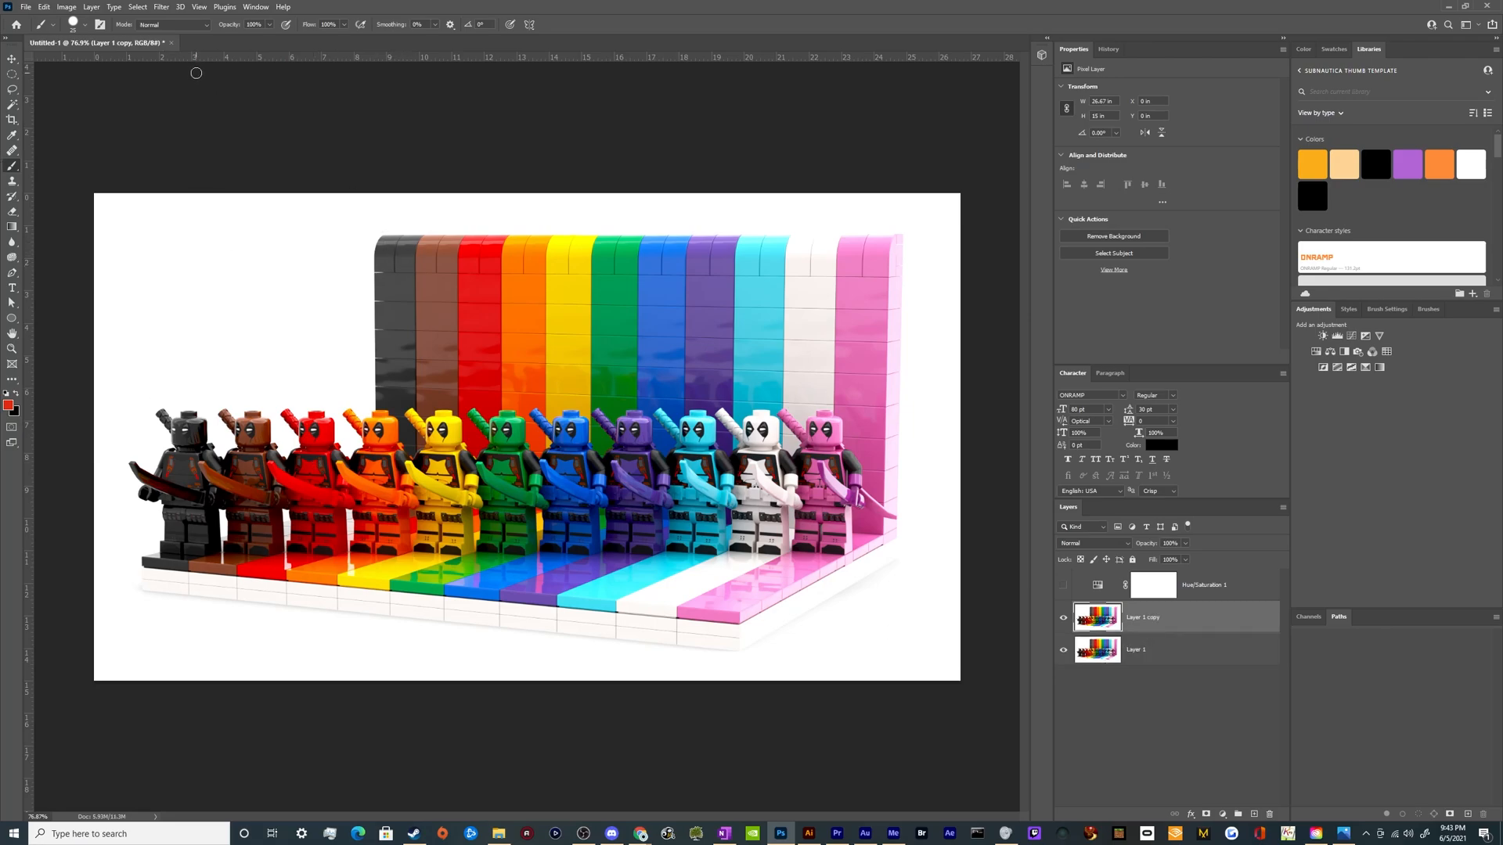
# Step: Try selecting the reds of the duplicated layer with Color Range at a reduced fuzziness, and drop the selection
pyautogui.click(135, 6)
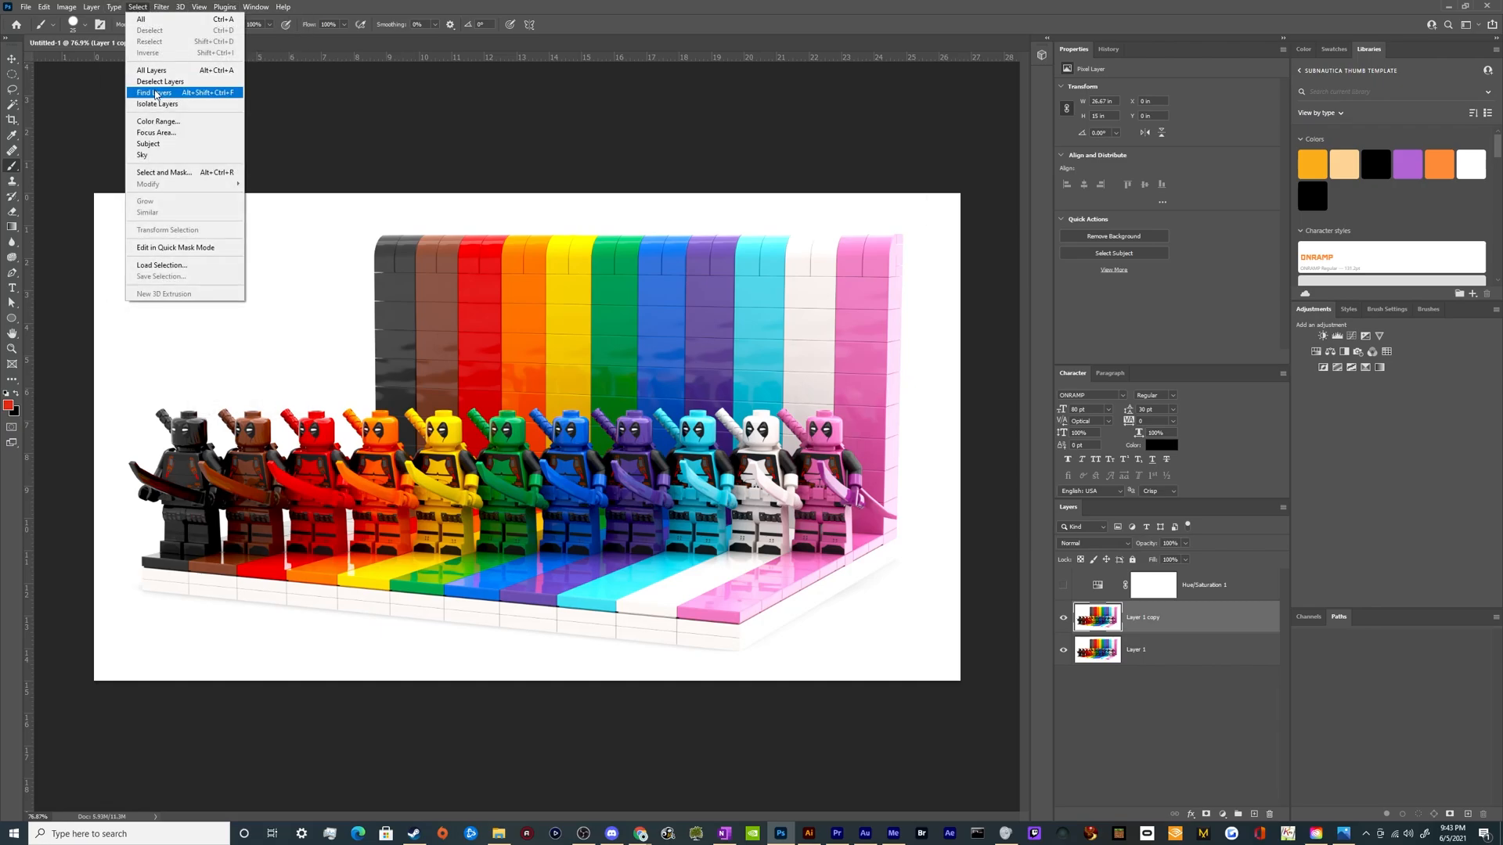
pyautogui.click(157, 121)
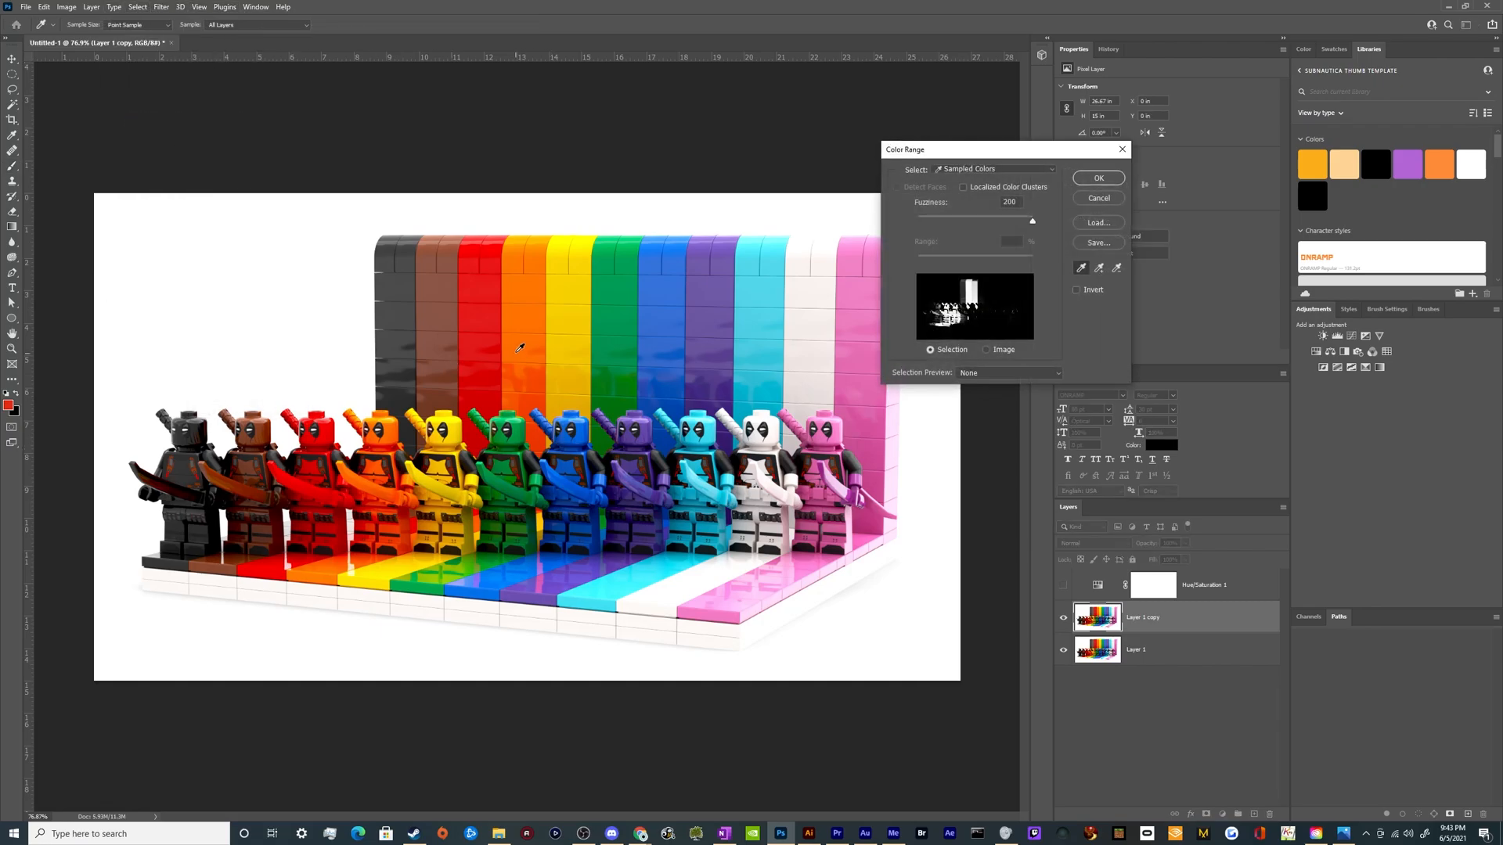
pyautogui.click(479, 340)
pyautogui.click(668, 349)
pyautogui.moveTo(1031, 225); pyautogui.dragTo(974, 232)
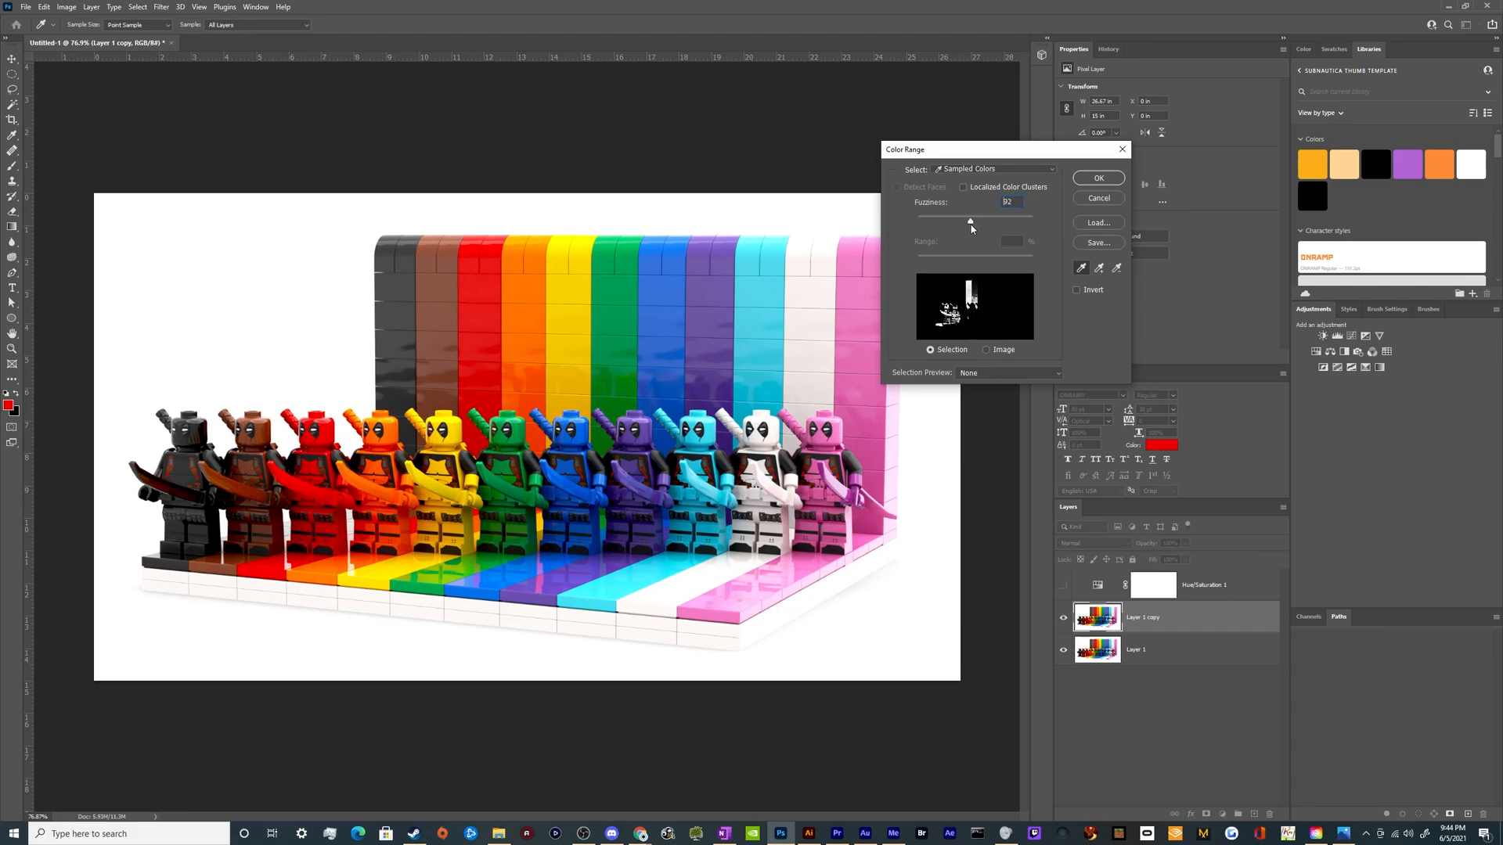
pyautogui.moveTo(944, 227); pyautogui.dragTo(979, 228)
pyautogui.click(1098, 178)
pyautogui.press('b')
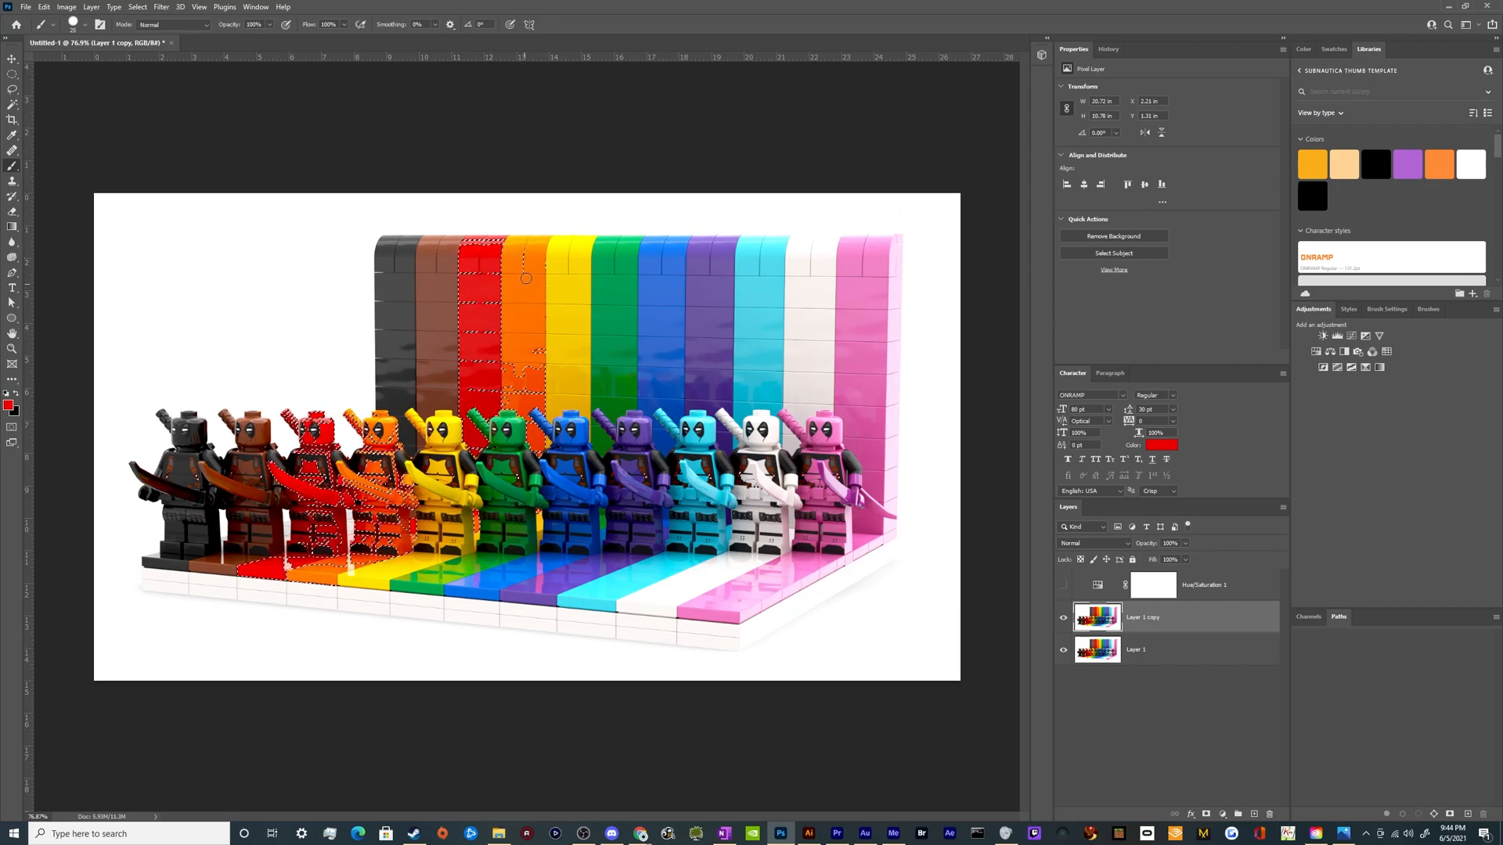
pyautogui.hotkey('ctrl', 'd')
pyautogui.scroll(-3, 460, 517)
pyautogui.hotkey('ctrl', '0')
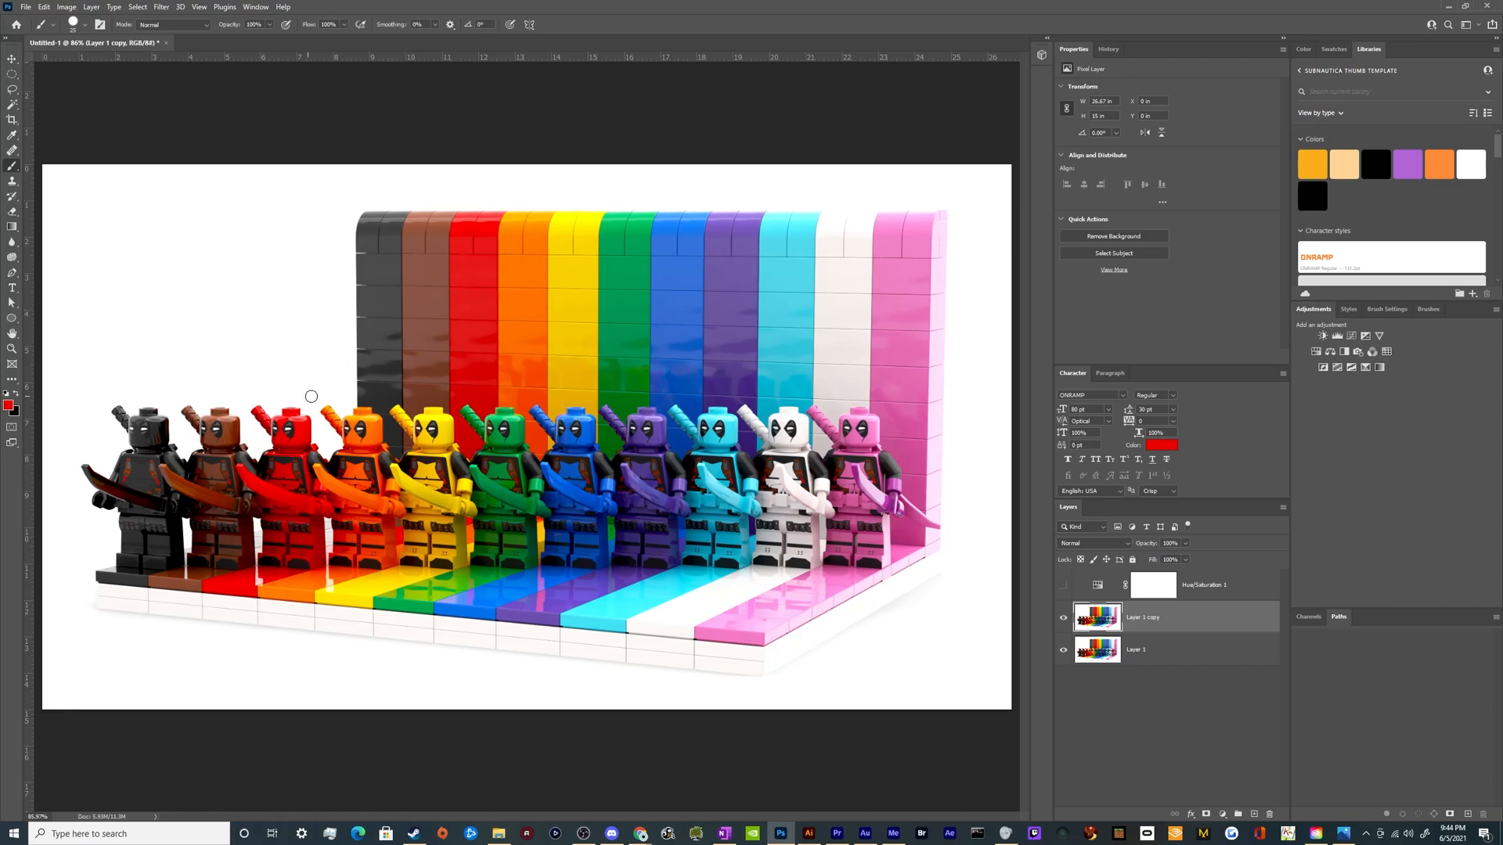
# Step: Try a freehand red brush stroke across the wall with the Overlay blend mode, and discard the painted layer copy
pyautogui.moveTo(460, 296)
pyautogui.mouseDown()
pyautogui.moveTo(498, 322)
pyautogui.moveTo(478, 366)
pyautogui.moveTo(693, 321)
pyautogui.moveTo(685, 344)
pyautogui.moveTo(889, 356)
pyautogui.mouseUp()
pyautogui.click(1110, 542)
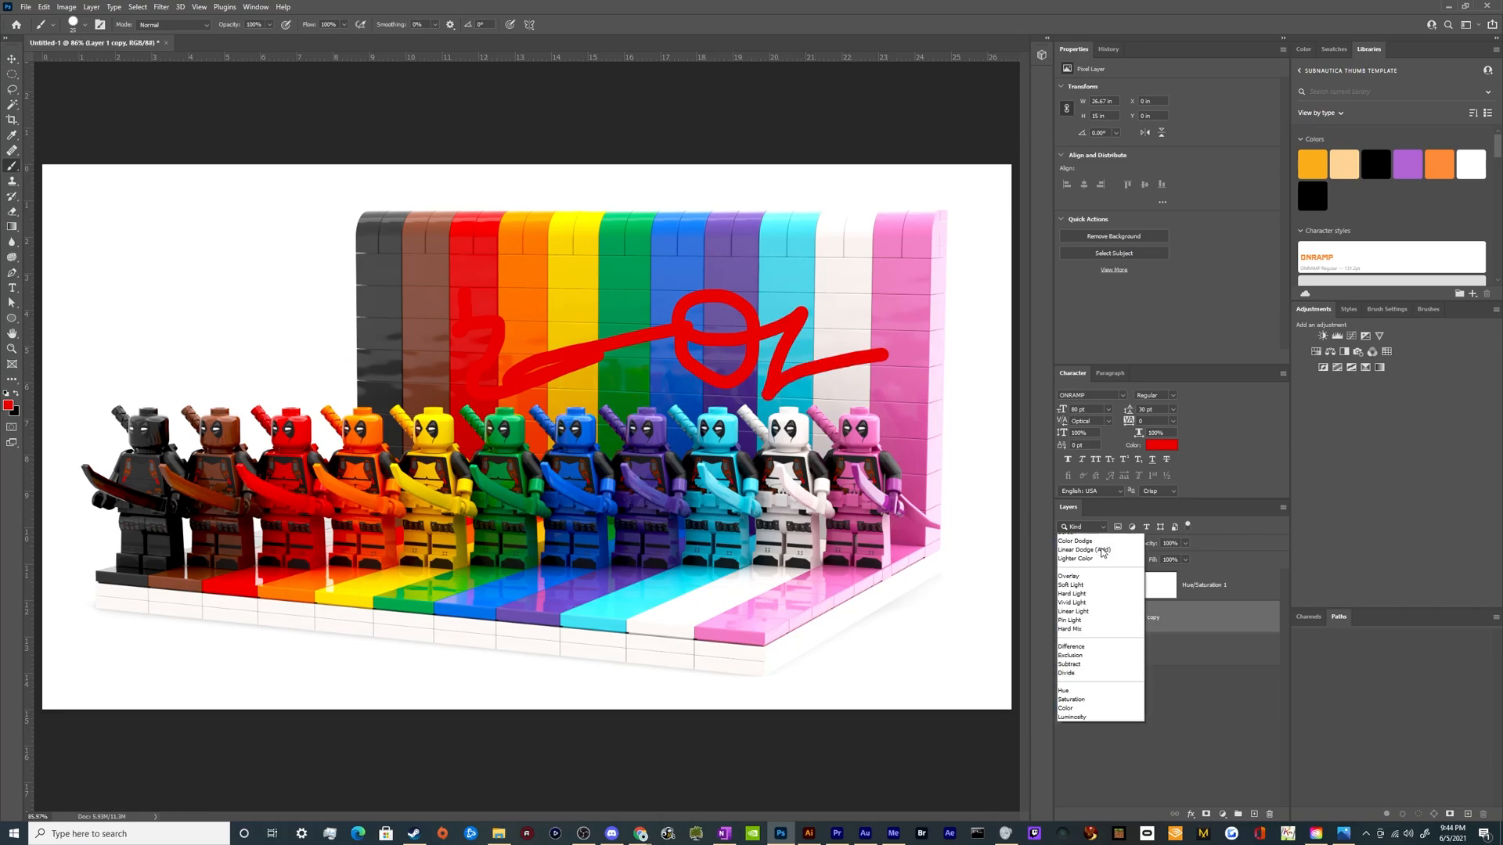
pyautogui.click(1091, 672)
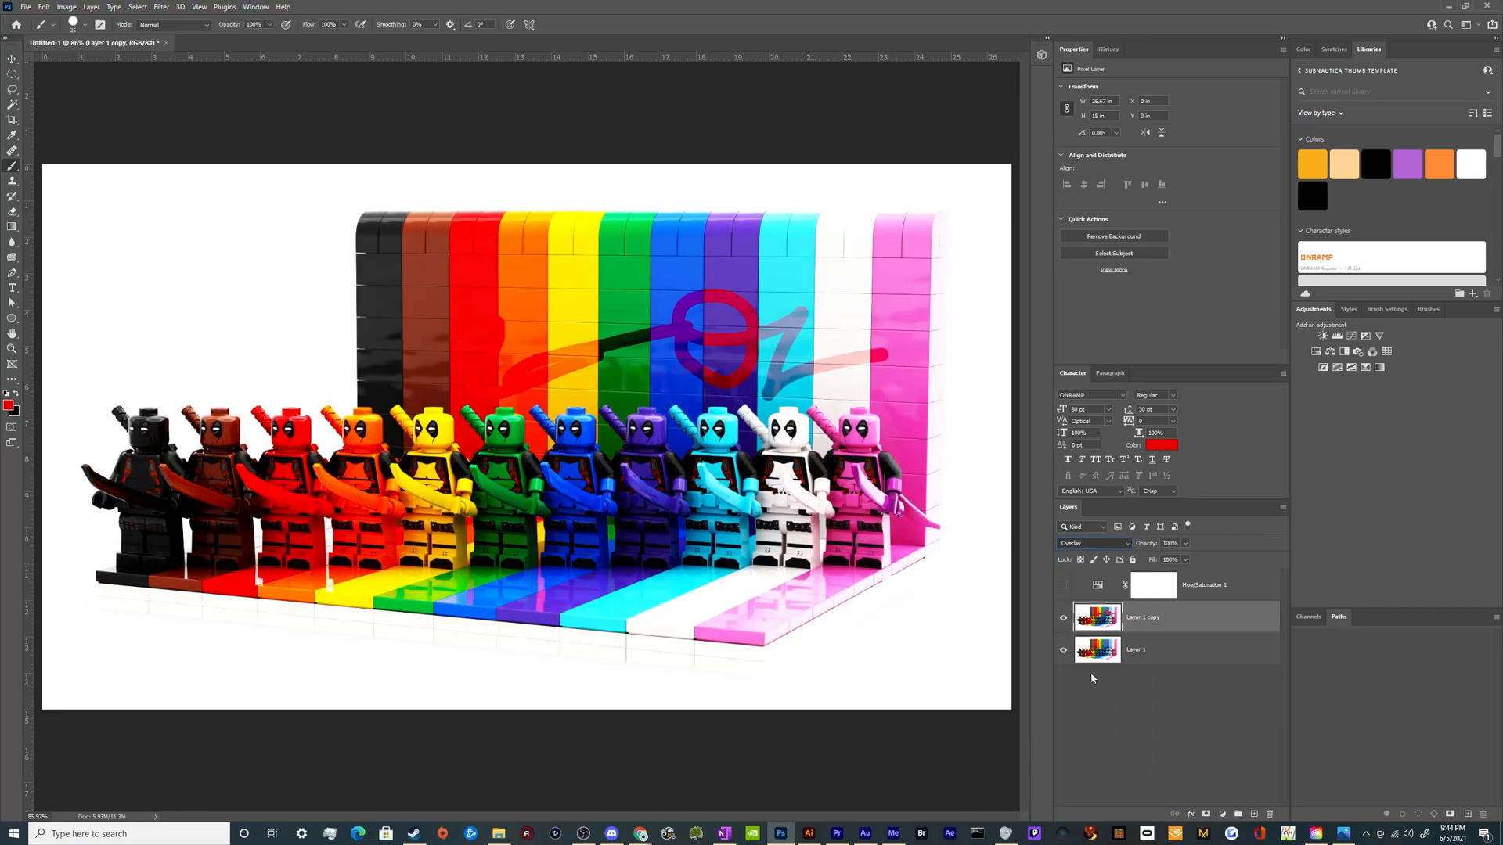
pyautogui.hotkey('ctrl', 'z')
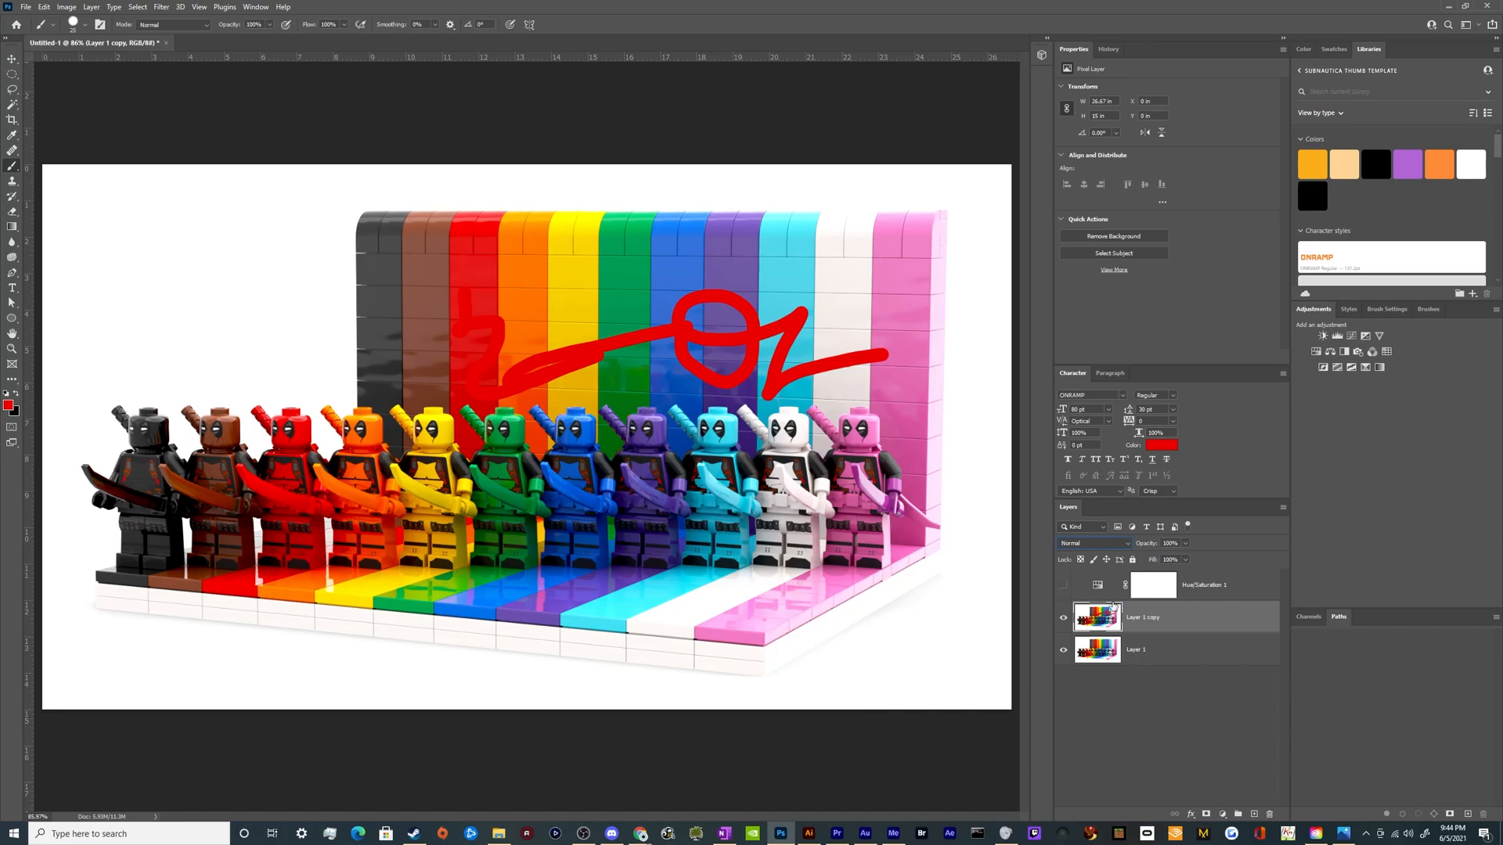
pyautogui.click(1267, 815)
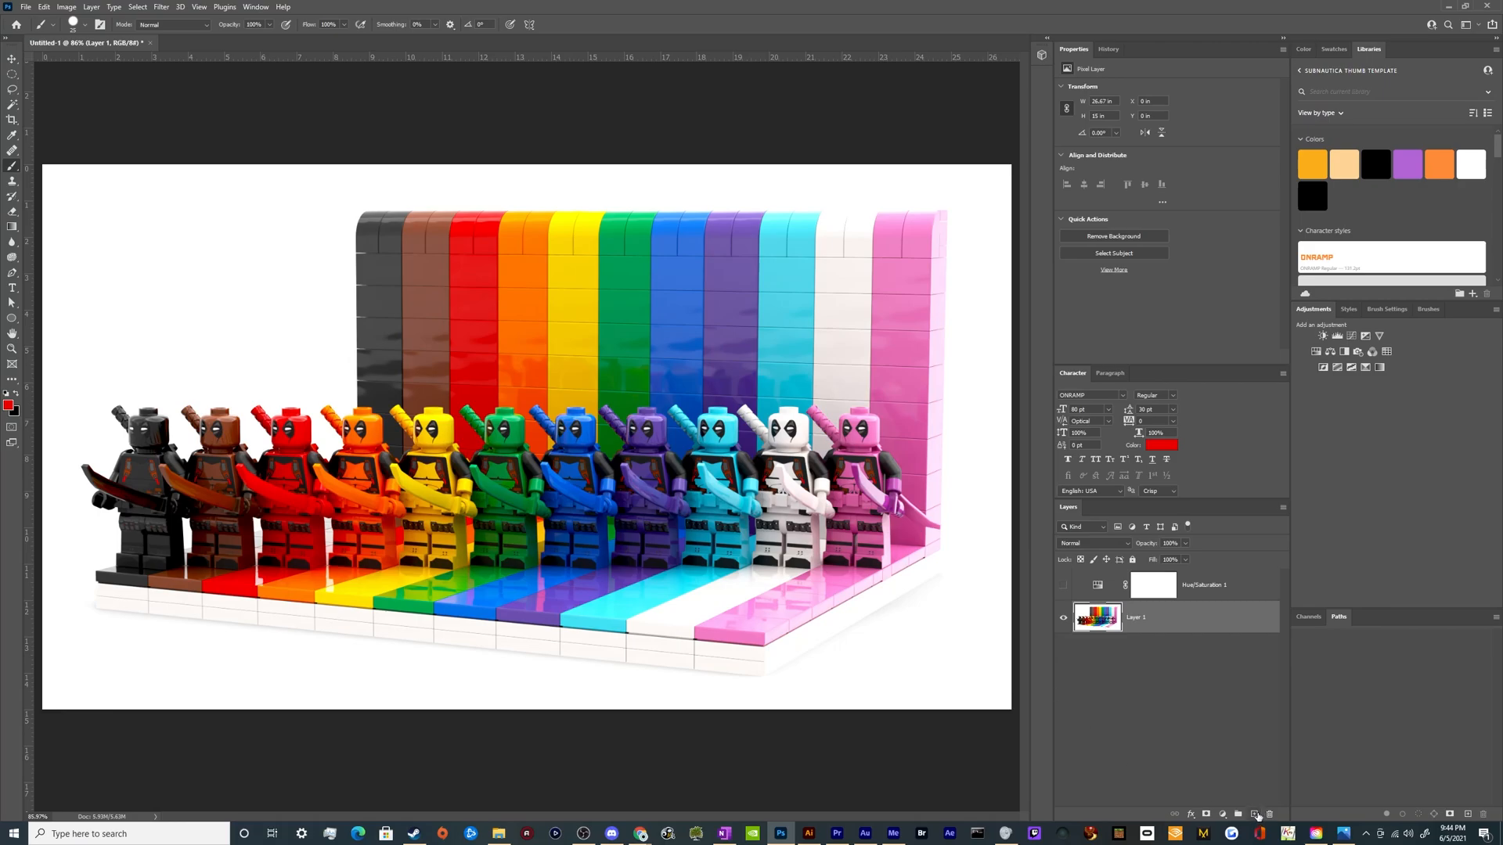
# Step: Duplicate Layer 1 again and delete the hidden Hue/Saturation adjustment layer
pyautogui.hotkey('ctrl', 'j')
pyautogui.click(1241, 589)
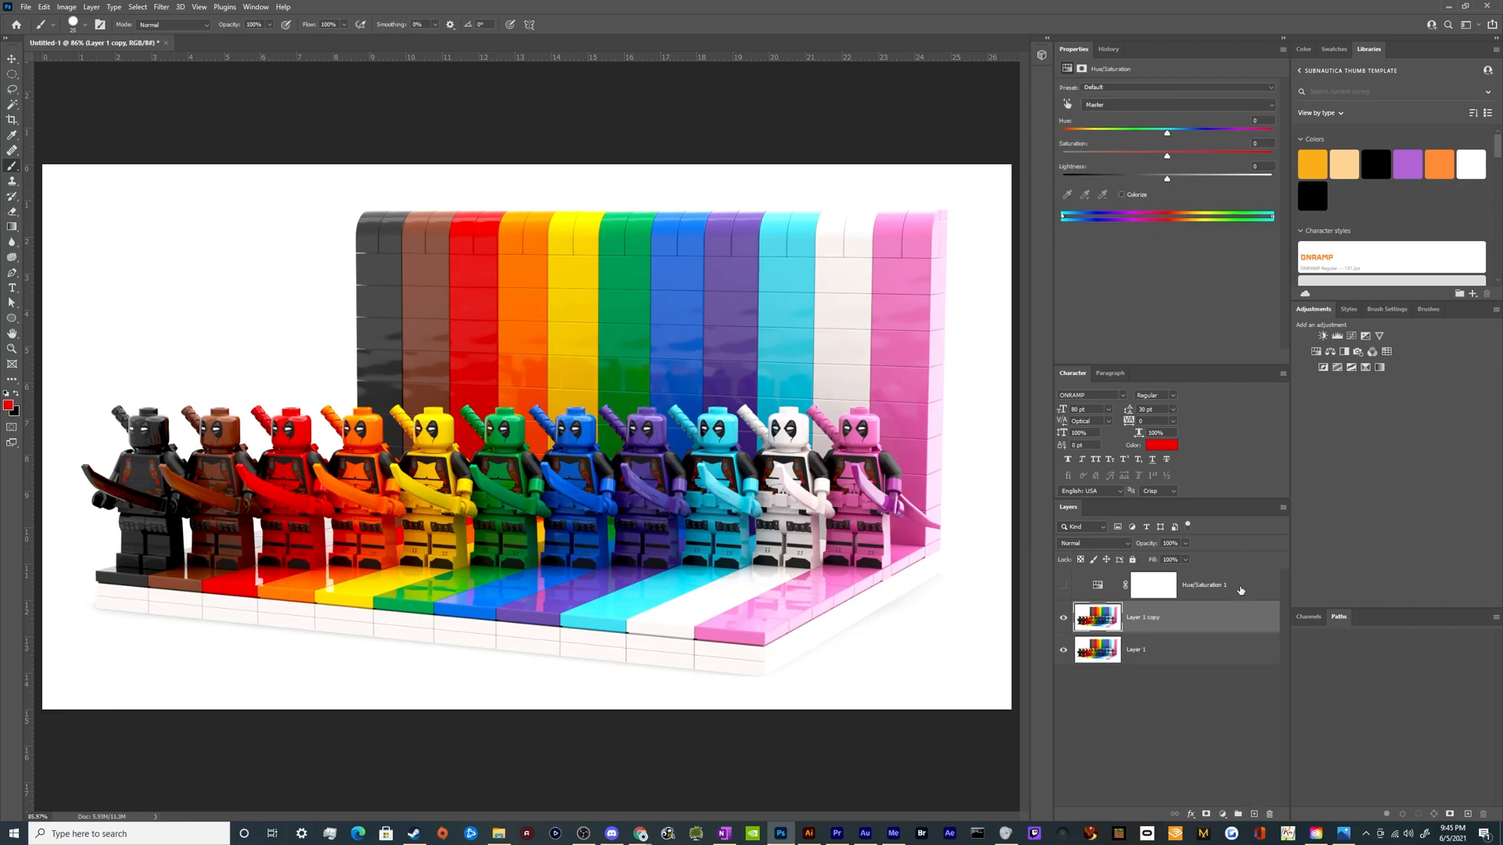
pyautogui.click(1268, 814)
pyautogui.click(1268, 813)
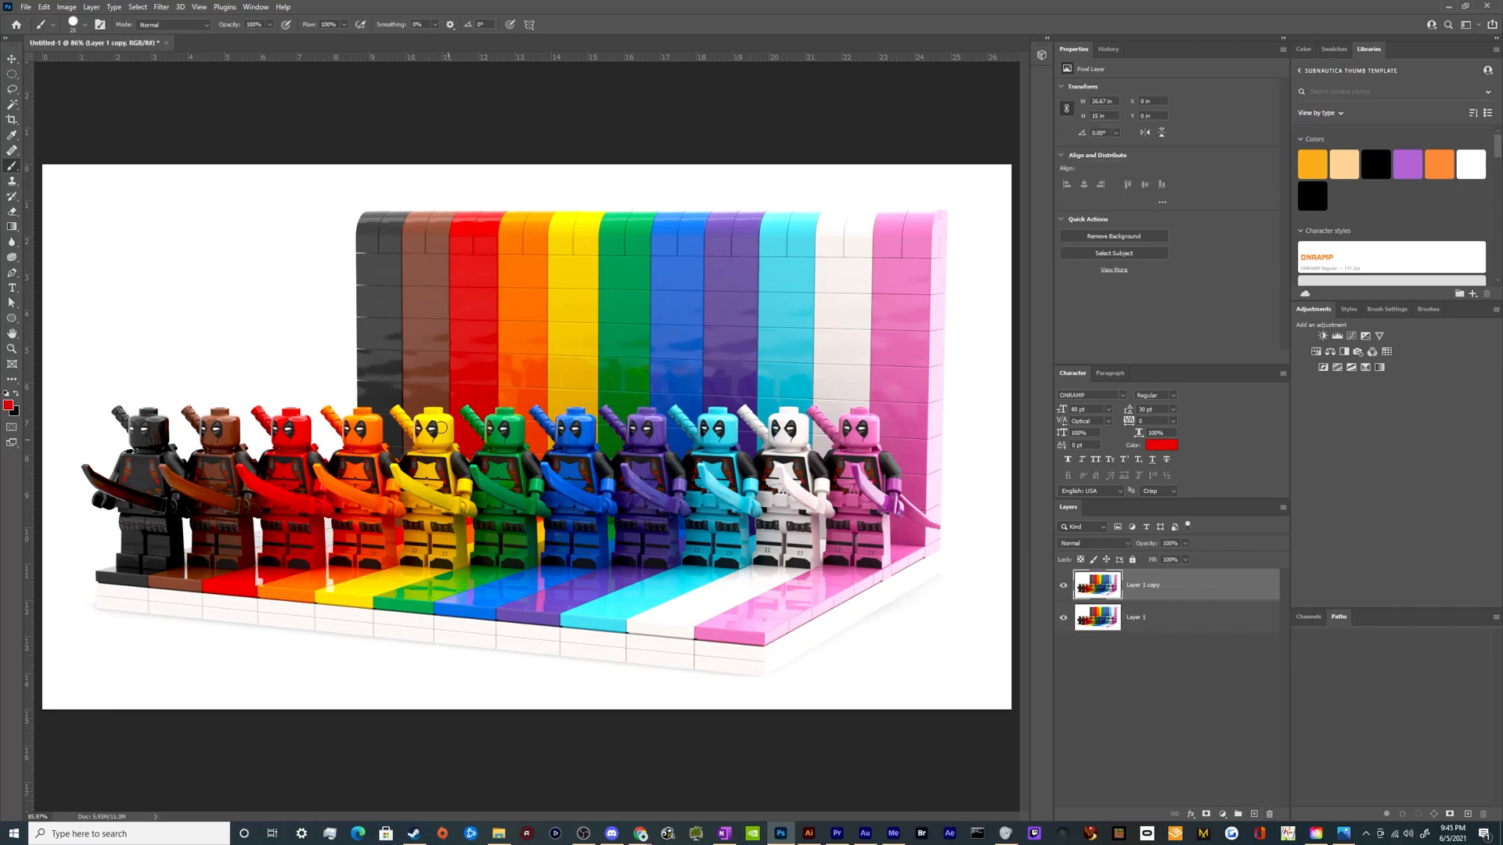
# Step: Switch to the Color Replacement tool with a smaller brush and set its mode to Color
pyautogui.rightClick(10, 168)
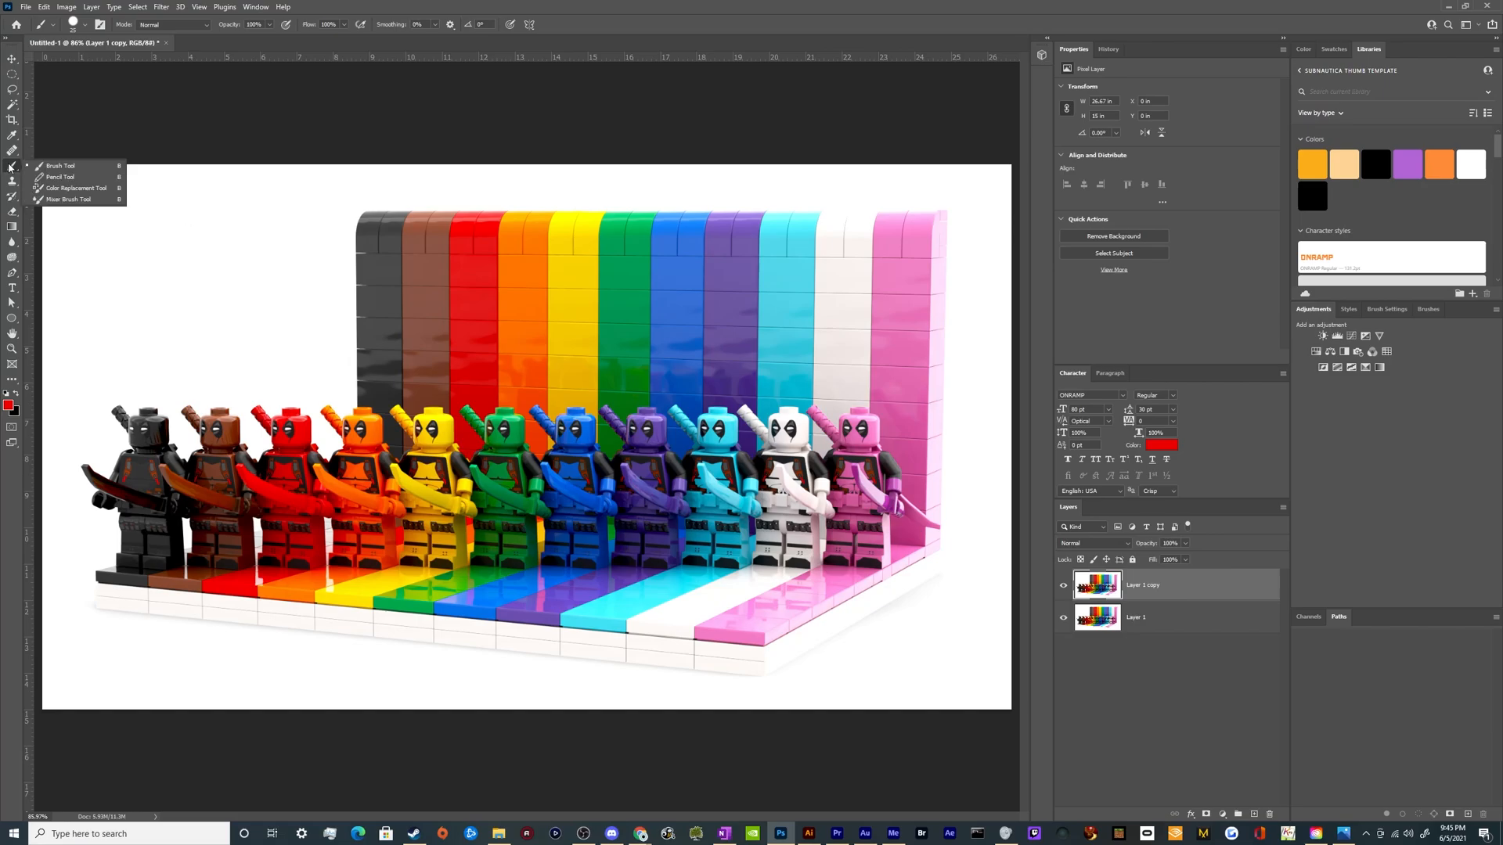
pyautogui.click(74, 188)
pyautogui.press('[')
pyautogui.press('[')
pyautogui.press('[')
pyautogui.press('[')
pyautogui.press('[')
pyautogui.press('[')
pyautogui.press('[')
pyautogui.press('[')
pyautogui.press('[')
pyautogui.press('[')
pyautogui.press('[')
pyautogui.press('[')
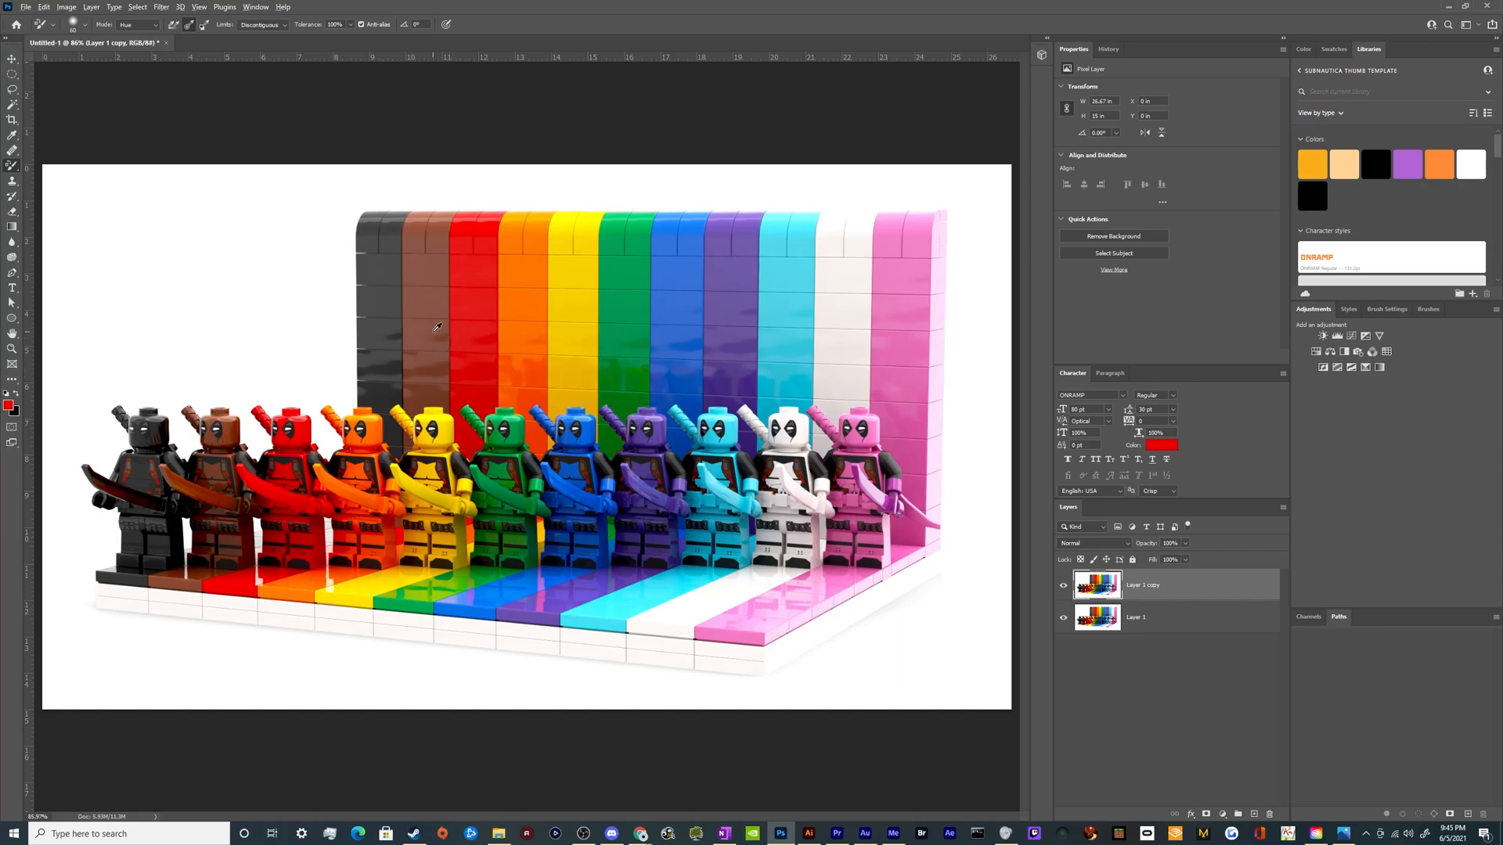
pyautogui.click(137, 24)
pyautogui.click(153, 54)
# Step: Set the foreground colour to purple #9f39ff
pyautogui.click(9, 406)
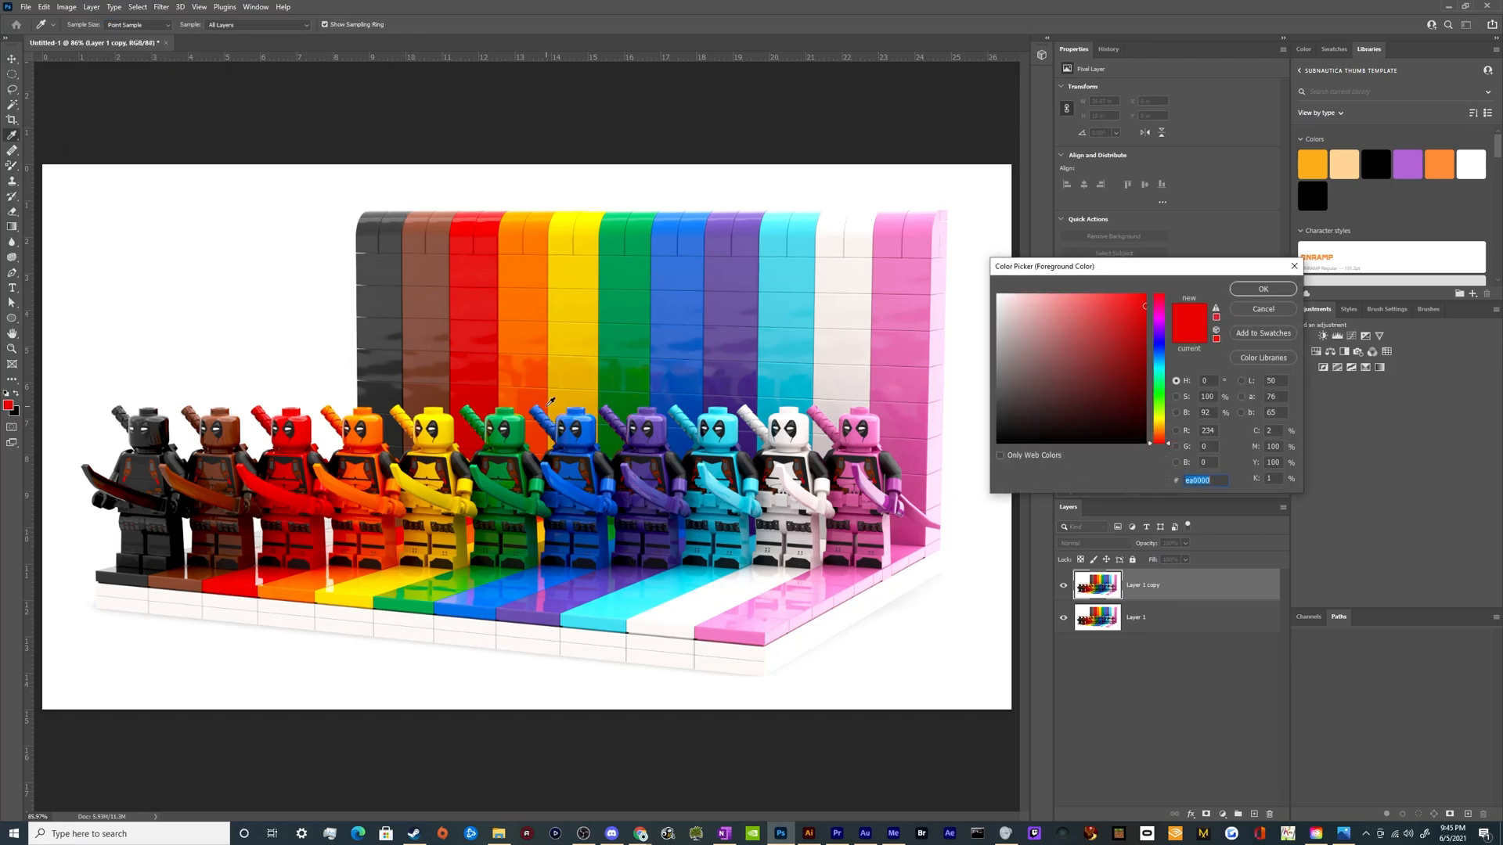
pyautogui.moveTo(1160, 368); pyautogui.dragTo(1160, 339)
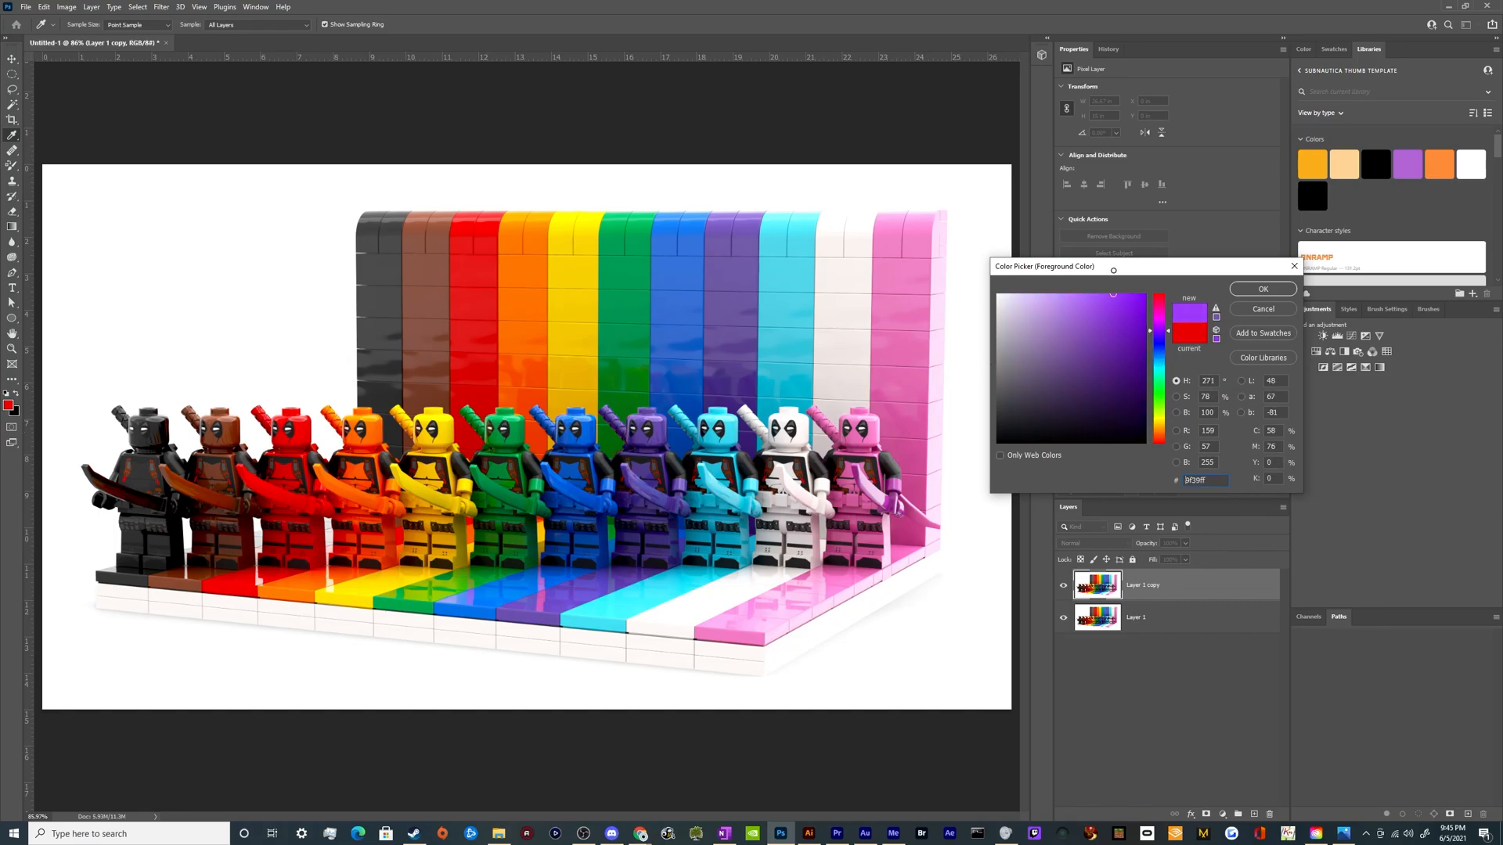
pyautogui.click(1263, 289)
# Step: Try Color Replacement strokes on the red and yellow figures with Discontiguous limits, undoing each stroke
pyautogui.scroll(5, 342, 402)
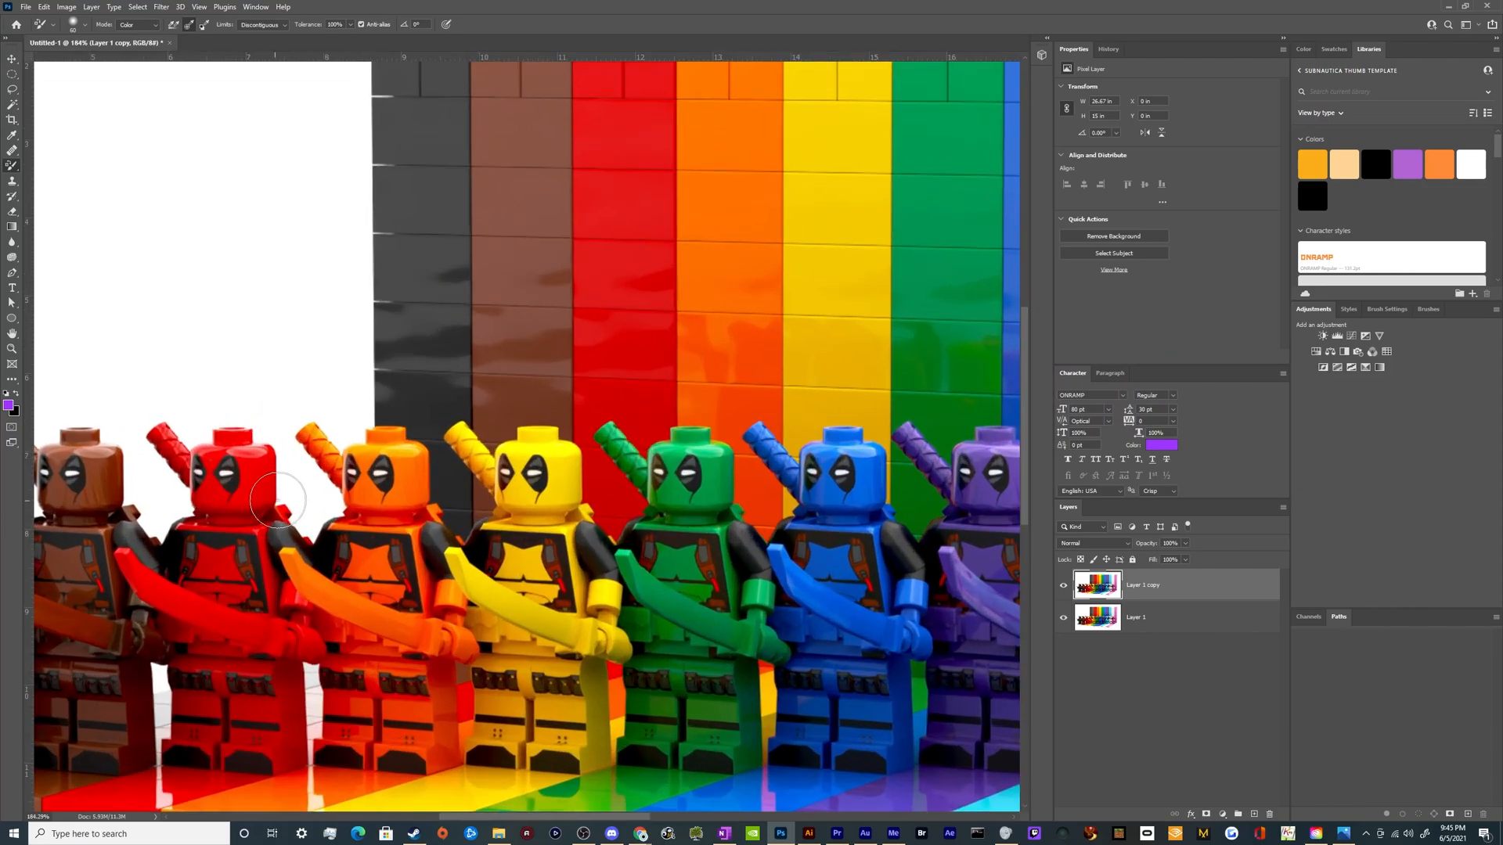
pyautogui.moveTo(249, 489)
pyautogui.mouseDown()
pyautogui.moveTo(239, 438)
pyautogui.moveTo(267, 476)
pyautogui.moveTo(247, 427)
pyautogui.moveTo(214, 482)
pyautogui.moveTo(213, 447)
pyautogui.mouseUp()
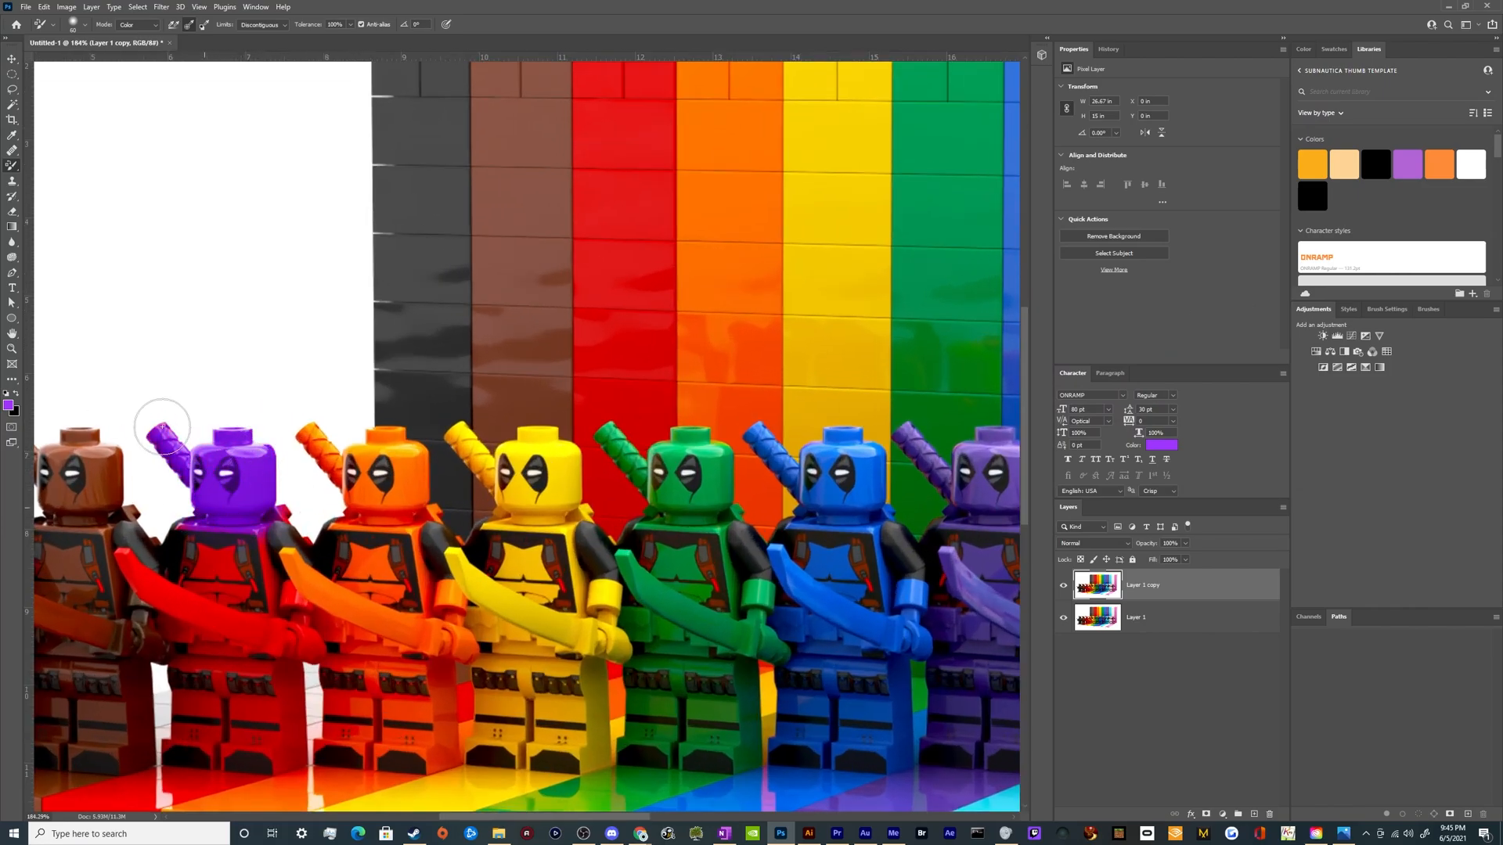
pyautogui.hotkey('ctrl', 'z')
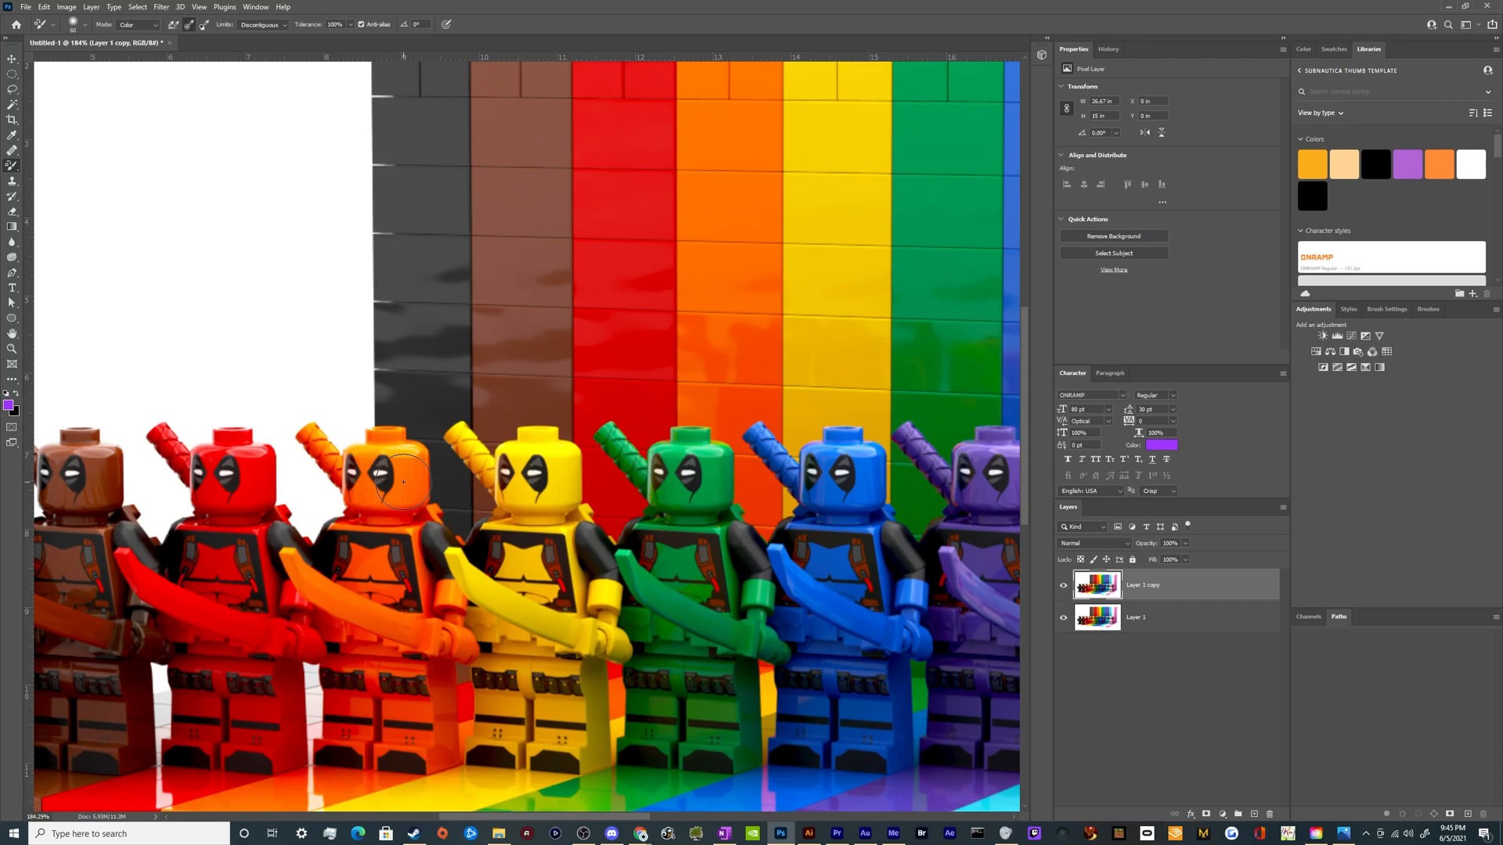
pyautogui.moveTo(548, 470)
pyautogui.mouseDown()
pyautogui.moveTo(557, 432)
pyautogui.moveTo(517, 493)
pyautogui.mouseUp()
pyautogui.hotkey('ctrl', 'z')
pyautogui.scroll(-3, 490, 504)
pyautogui.scroll(3, 352, 493)
pyautogui.moveTo(350, 497)
pyautogui.mouseDown()
pyautogui.moveTo(359, 452)
pyautogui.moveTo(339, 494)
pyautogui.moveTo(321, 447)
pyautogui.moveTo(295, 468)
pyautogui.moveTo(309, 509)
pyautogui.moveTo(274, 440)
pyautogui.moveTo(328, 562)
pyautogui.moveTo(292, 550)
pyautogui.moveTo(360, 587)
pyautogui.moveTo(355, 543)
pyautogui.moveTo(343, 601)
pyautogui.moveTo(387, 641)
pyautogui.moveTo(344, 647)
pyautogui.moveTo(270, 603)
pyautogui.moveTo(340, 665)
pyautogui.mouseUp()
pyautogui.hotkey('ctrl', 'z')
# Step: Set the Color Replacement limits to Contiguous and recolour the red figure purple from head to legs
pyautogui.click(263, 25)
pyautogui.click(261, 45)
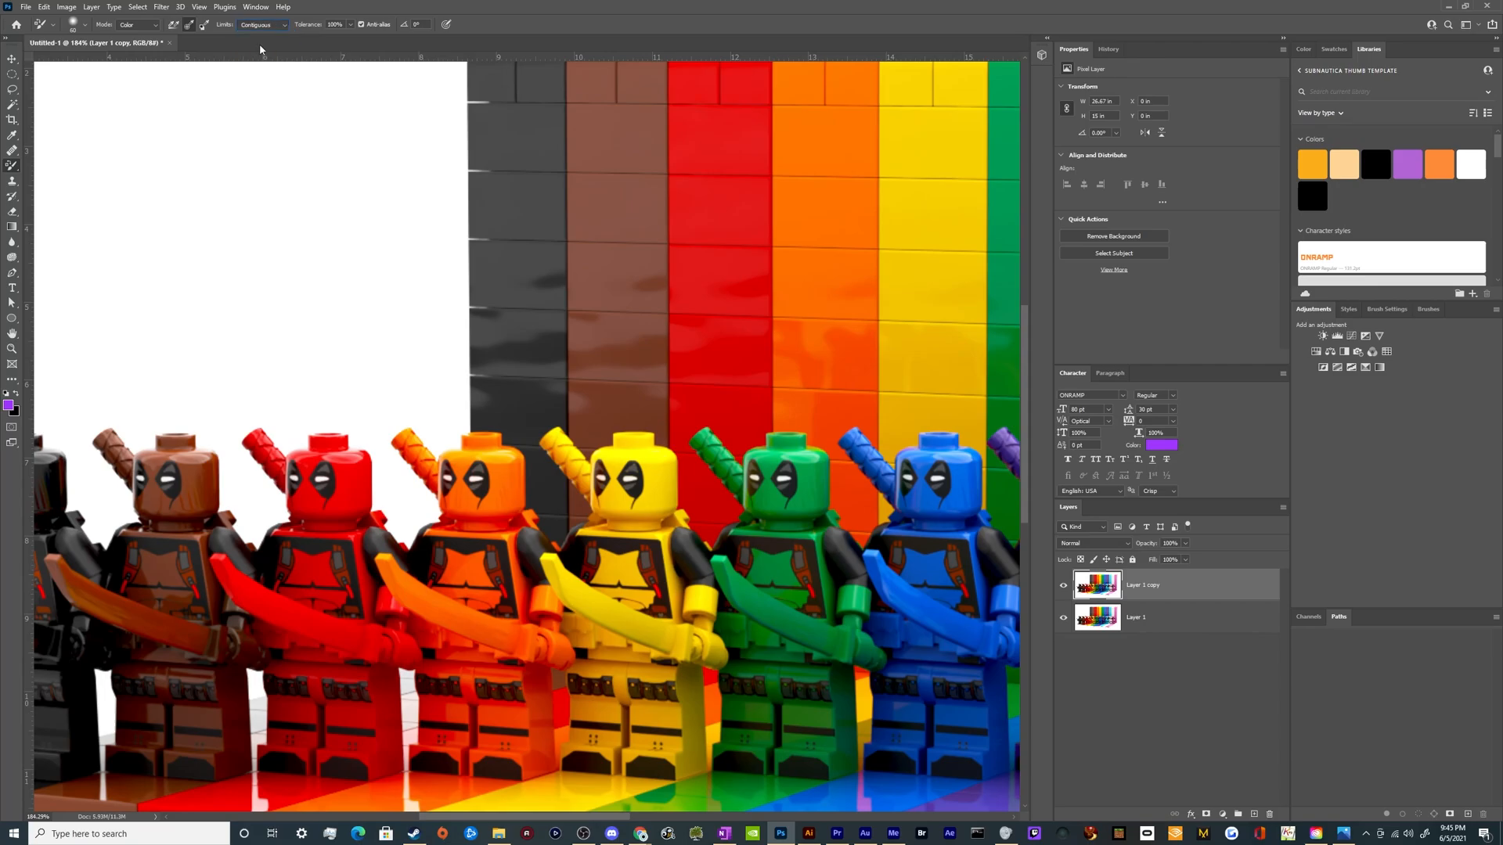
pyautogui.moveTo(321, 469)
pyautogui.mouseDown()
pyautogui.moveTo(359, 490)
pyautogui.moveTo(325, 490)
pyautogui.moveTo(339, 501)
pyautogui.moveTo(355, 468)
pyautogui.moveTo(326, 436)
pyautogui.moveTo(298, 509)
pyautogui.moveTo(309, 440)
pyautogui.moveTo(288, 474)
pyautogui.moveTo(259, 427)
pyautogui.moveTo(289, 480)
pyautogui.moveTo(299, 570)
pyautogui.moveTo(278, 551)
pyautogui.moveTo(290, 530)
pyautogui.moveTo(278, 597)
pyautogui.moveTo(233, 576)
pyautogui.moveTo(308, 641)
pyautogui.moveTo(358, 658)
pyautogui.moveTo(328, 700)
pyautogui.moveTo(363, 741)
pyautogui.moveTo(355, 728)
pyautogui.moveTo(292, 732)
pyautogui.moveTo(311, 688)
pyautogui.moveTo(287, 676)
pyautogui.moveTo(307, 680)
pyautogui.moveTo(273, 607)
pyautogui.moveTo(295, 592)
pyautogui.moveTo(319, 615)
pyautogui.moveTo(265, 678)
pyautogui.mouseUp()
pyautogui.scroll(-1, 273, 605)
pyautogui.moveTo(319, 670)
pyautogui.mouseDown()
pyautogui.moveTo(366, 667)
pyautogui.moveTo(383, 637)
pyautogui.moveTo(375, 596)
pyautogui.moveTo(384, 641)
pyautogui.moveTo(392, 611)
pyautogui.moveTo(401, 561)
pyautogui.moveTo(305, 506)
pyautogui.moveTo(351, 525)
pyautogui.moveTo(331, 477)
pyautogui.moveTo(353, 526)
pyautogui.moveTo(345, 496)
pyautogui.mouseUp()
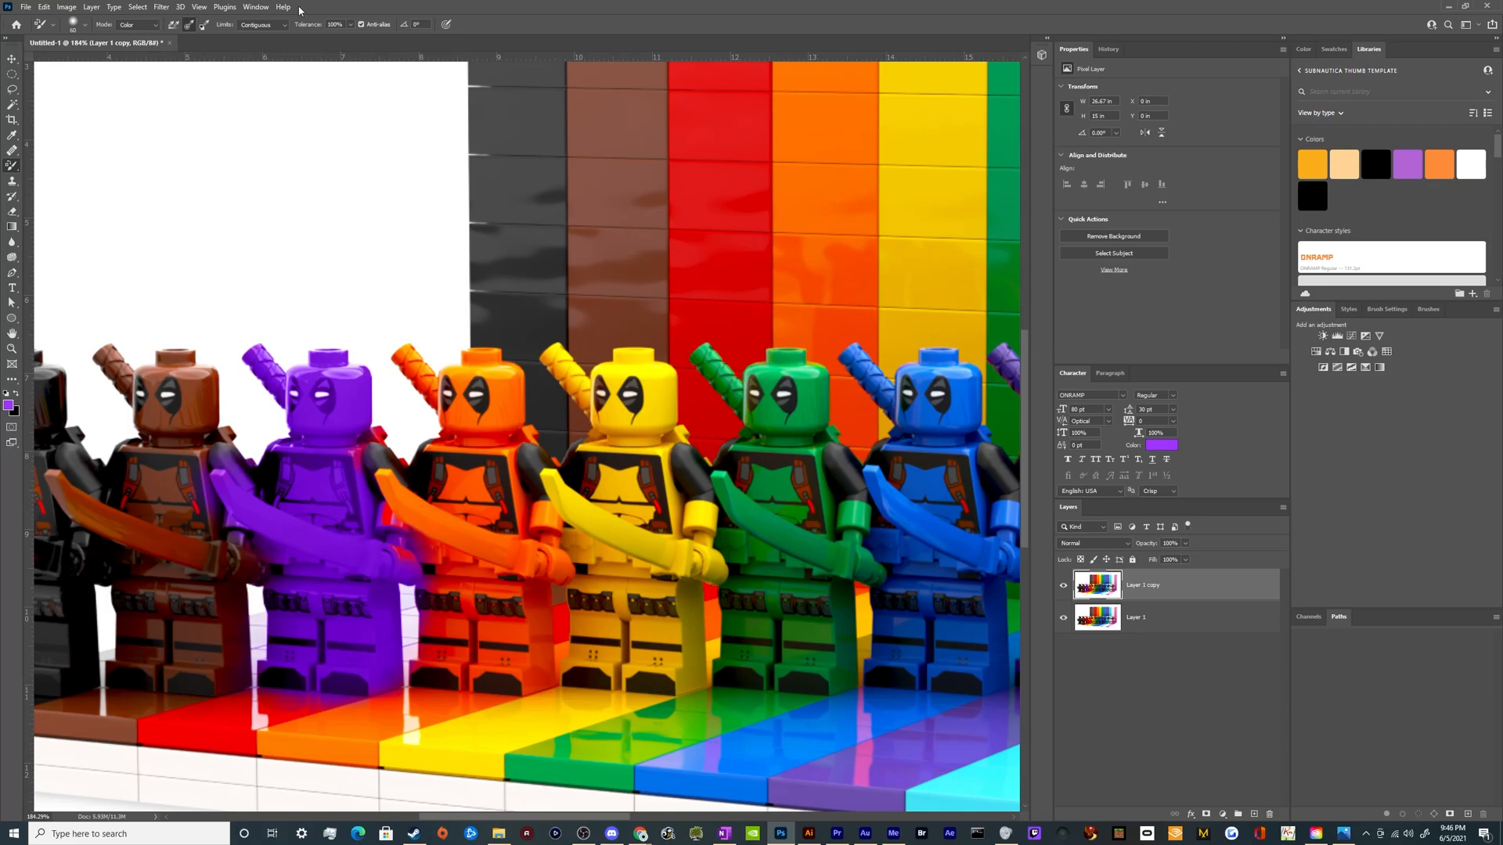
# Step: With Discontiguous limits, recolour the red figure's remaining arm, the red floor strip and most of the red wall column purple
pyautogui.click(270, 25)
pyautogui.click(270, 35)
pyautogui.moveTo(354, 456)
pyautogui.mouseDown()
pyautogui.moveTo(385, 447)
pyautogui.moveTo(377, 433)
pyautogui.moveTo(406, 462)
pyautogui.moveTo(379, 516)
pyautogui.moveTo(408, 555)
pyautogui.mouseUp()
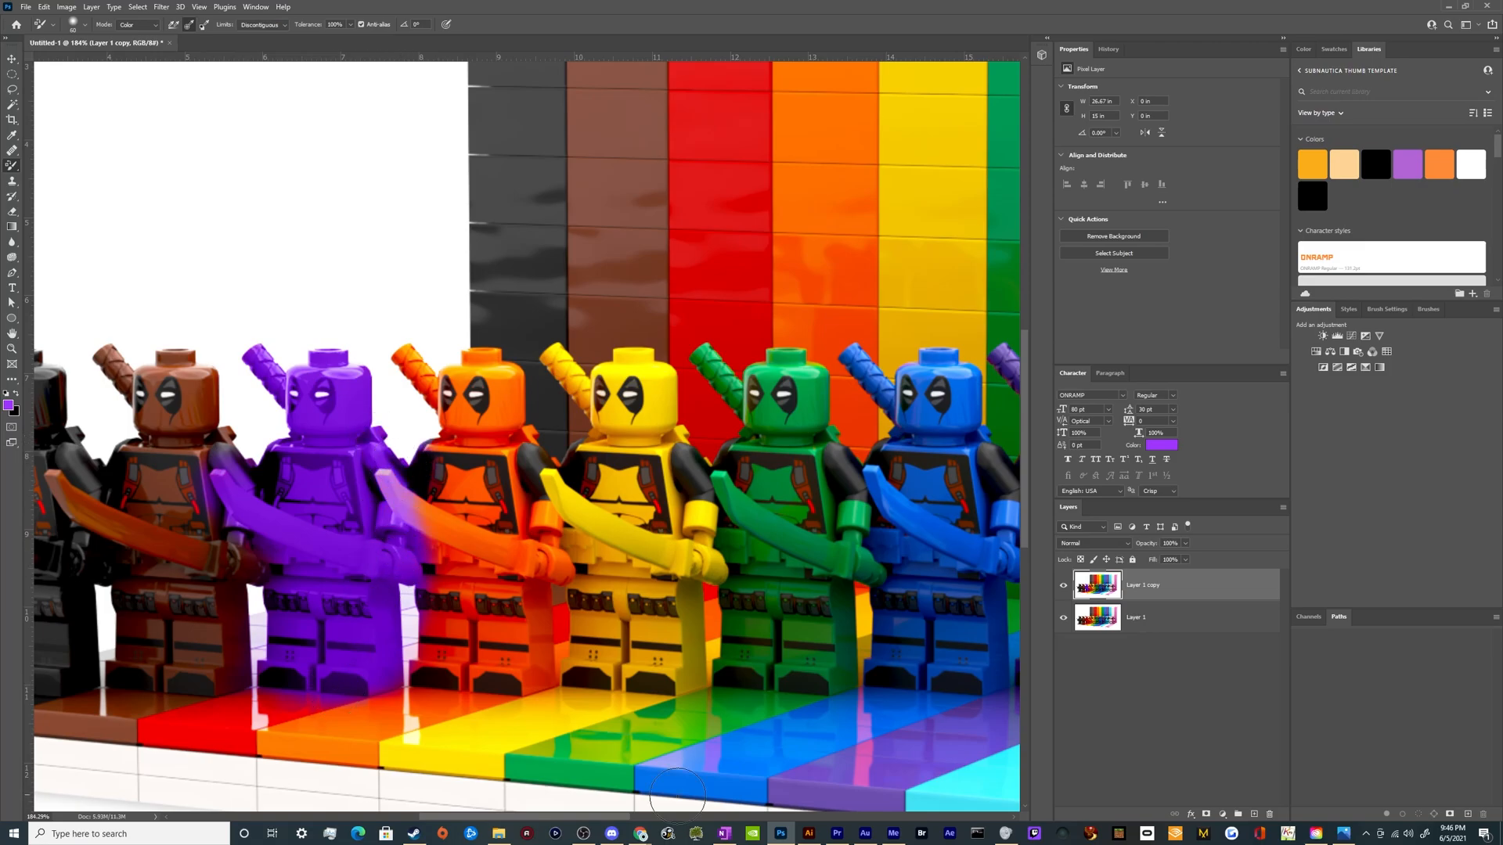
pyautogui.moveTo(282, 724)
pyautogui.mouseDown()
pyautogui.moveTo(242, 719)
pyautogui.moveTo(291, 690)
pyautogui.moveTo(181, 730)
pyautogui.moveTo(231, 750)
pyautogui.moveTo(178, 721)
pyautogui.moveTo(154, 735)
pyautogui.moveTo(339, 690)
pyautogui.moveTo(399, 660)
pyautogui.mouseUp()
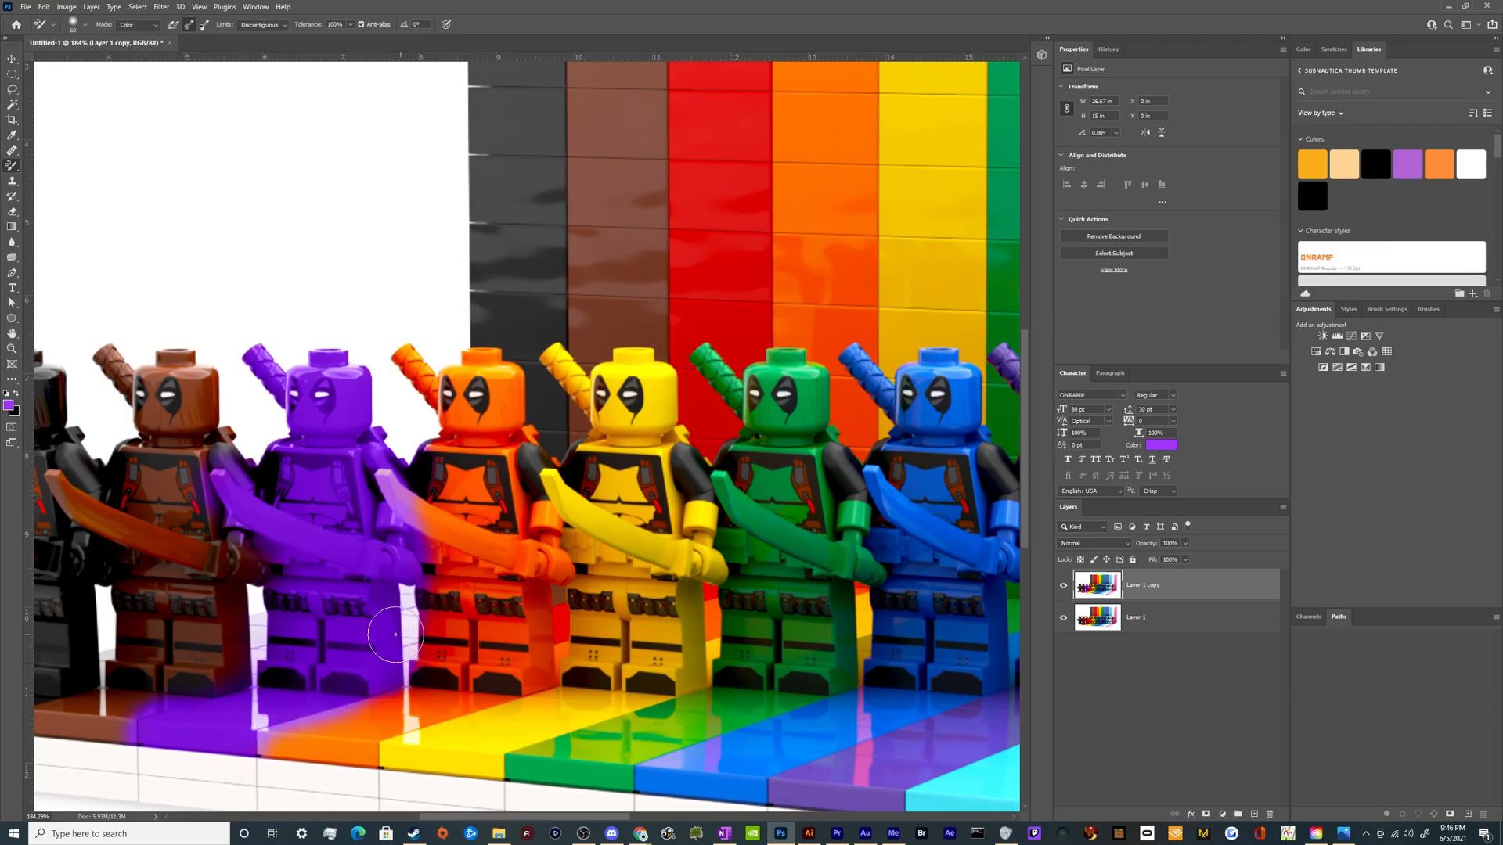
pyautogui.scroll(-6, 402, 644)
pyautogui.moveTo(512, 352)
pyautogui.mouseDown()
pyautogui.moveTo(514, 273)
pyautogui.moveTo(534, 326)
pyautogui.moveTo(537, 220)
pyautogui.moveTo(550, 224)
pyautogui.moveTo(518, 231)
pyautogui.moveTo(505, 271)
pyautogui.moveTo(506, 220)
pyautogui.moveTo(508, 253)
pyautogui.moveTo(524, 251)
pyautogui.moveTo(508, 323)
pyautogui.moveTo(507, 272)
pyautogui.moveTo(506, 411)
pyautogui.moveTo(516, 356)
pyautogui.moveTo(514, 407)
pyautogui.moveTo(540, 342)
pyautogui.moveTo(514, 418)
pyautogui.mouseUp()
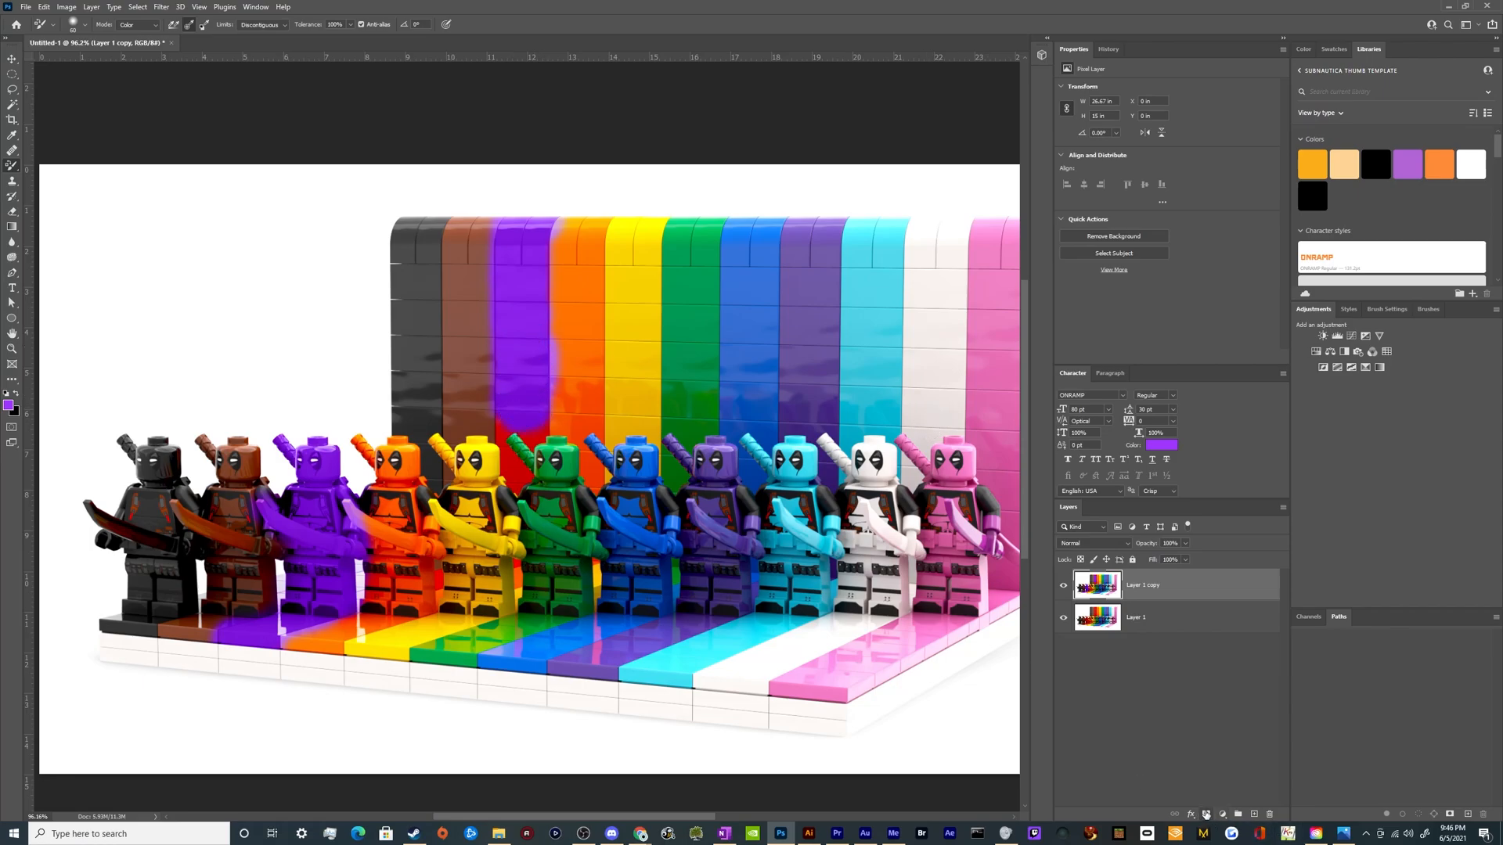
# Step: Add a white layer mask to the recoloured layer copy and switch to the regular Brush tool
pyautogui.click(1206, 815)
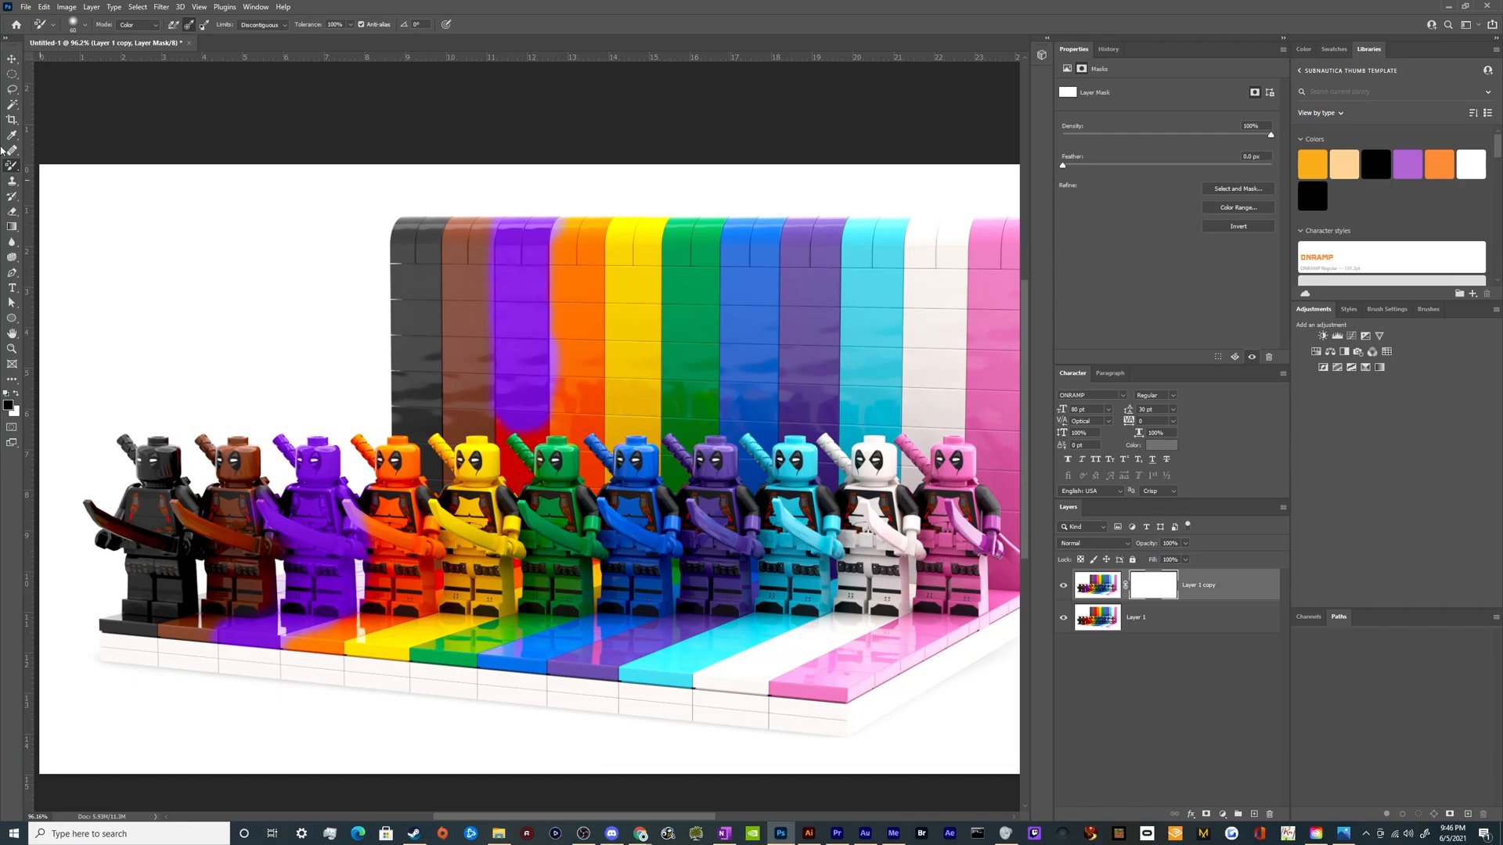
pyautogui.rightClick(16, 170)
pyautogui.click(55, 164)
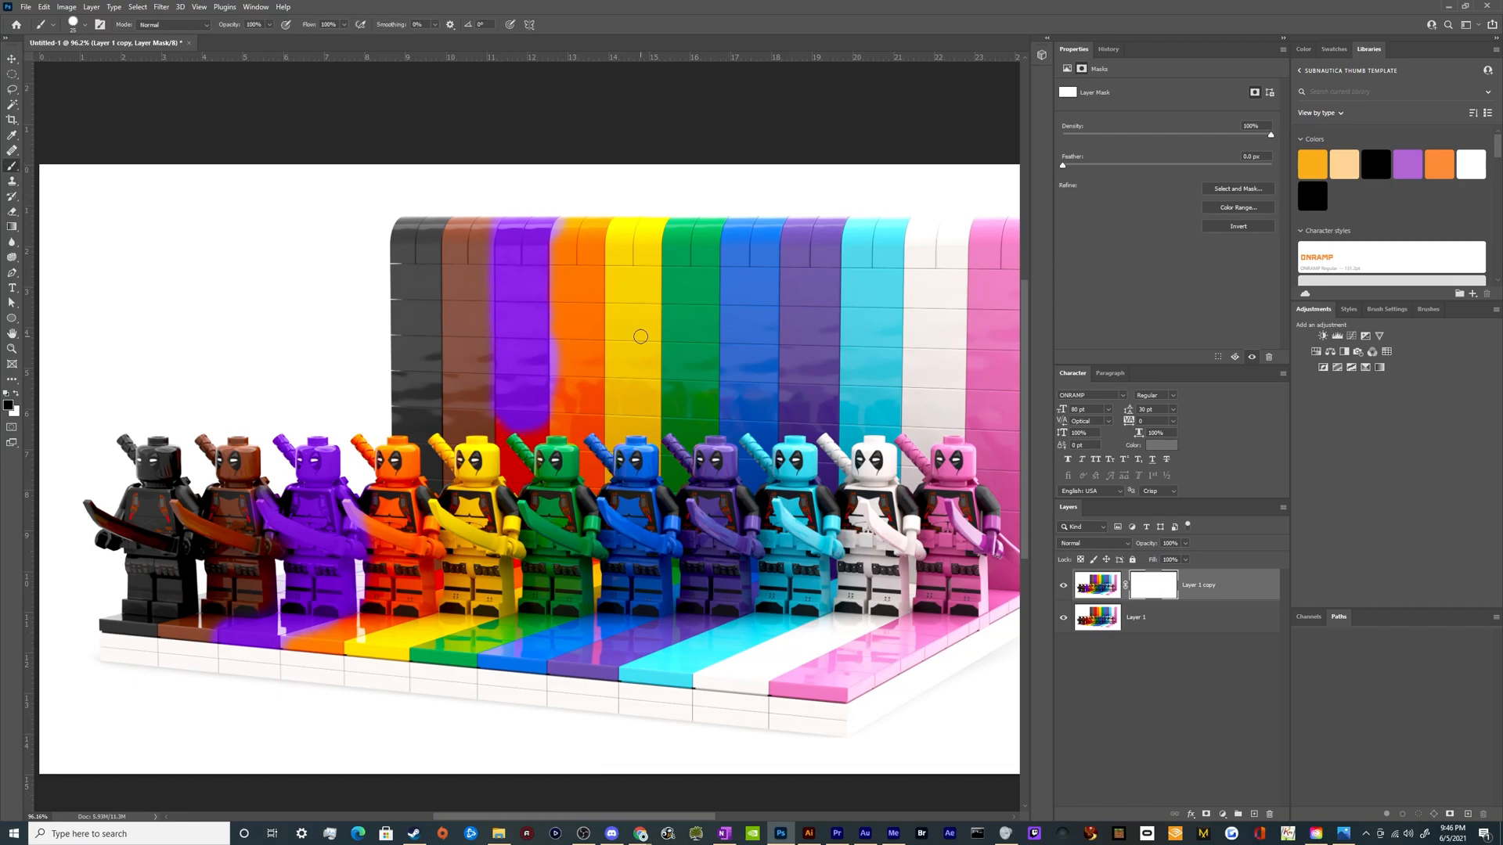
# Step: Paint black on the layer mask to remove the purple spill from the orange and brown wall columns beside the purple column
pyautogui.scroll(3, 545, 360)
pyautogui.scroll(1, 545, 360)
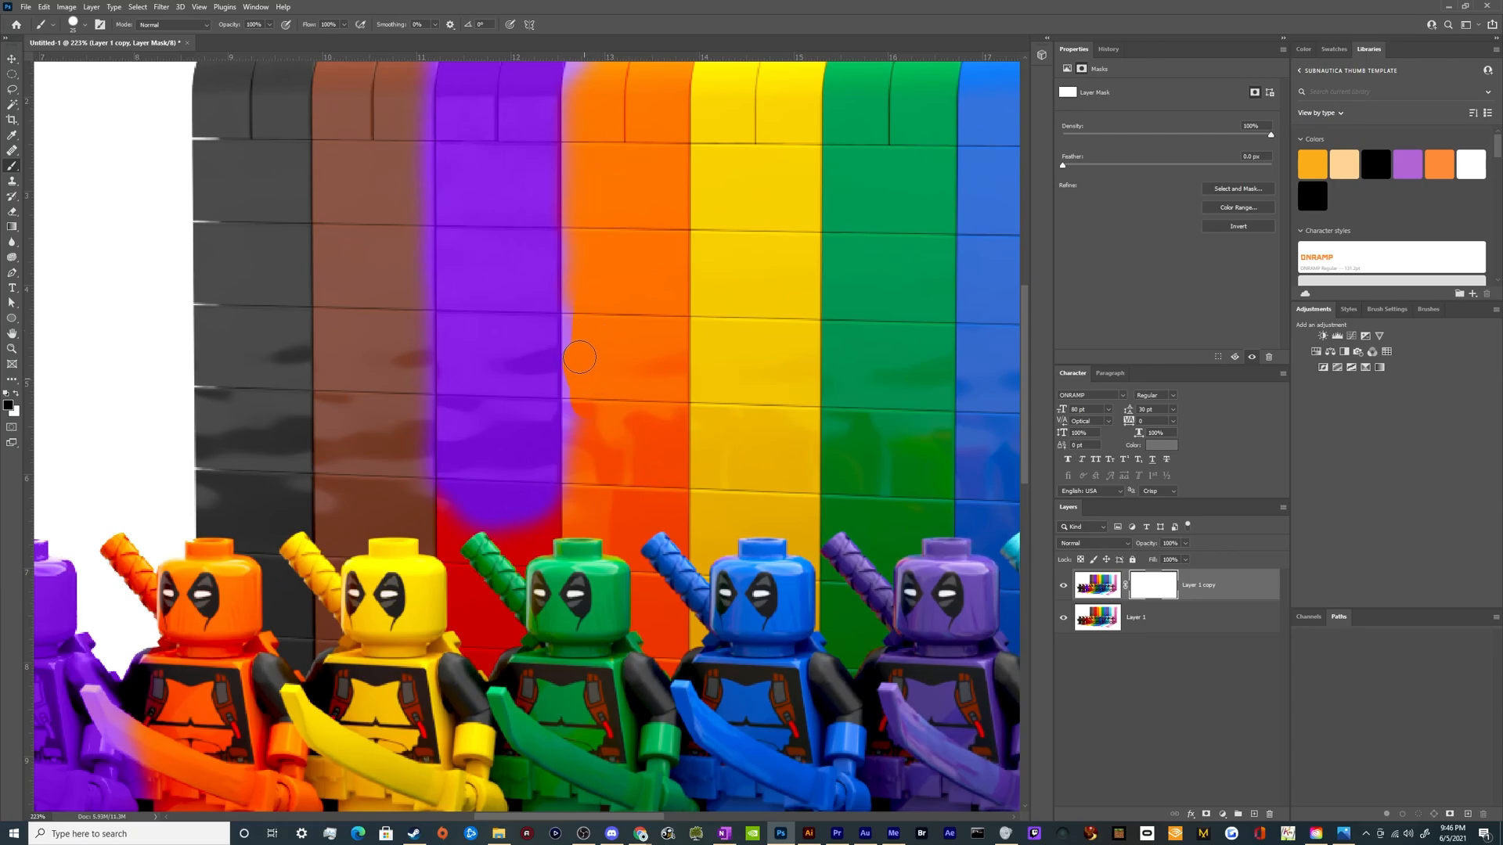
pyautogui.moveTo(577, 335)
pyautogui.mouseDown()
pyautogui.moveTo(577, 242)
pyautogui.moveTo(580, 479)
pyautogui.mouseUp()
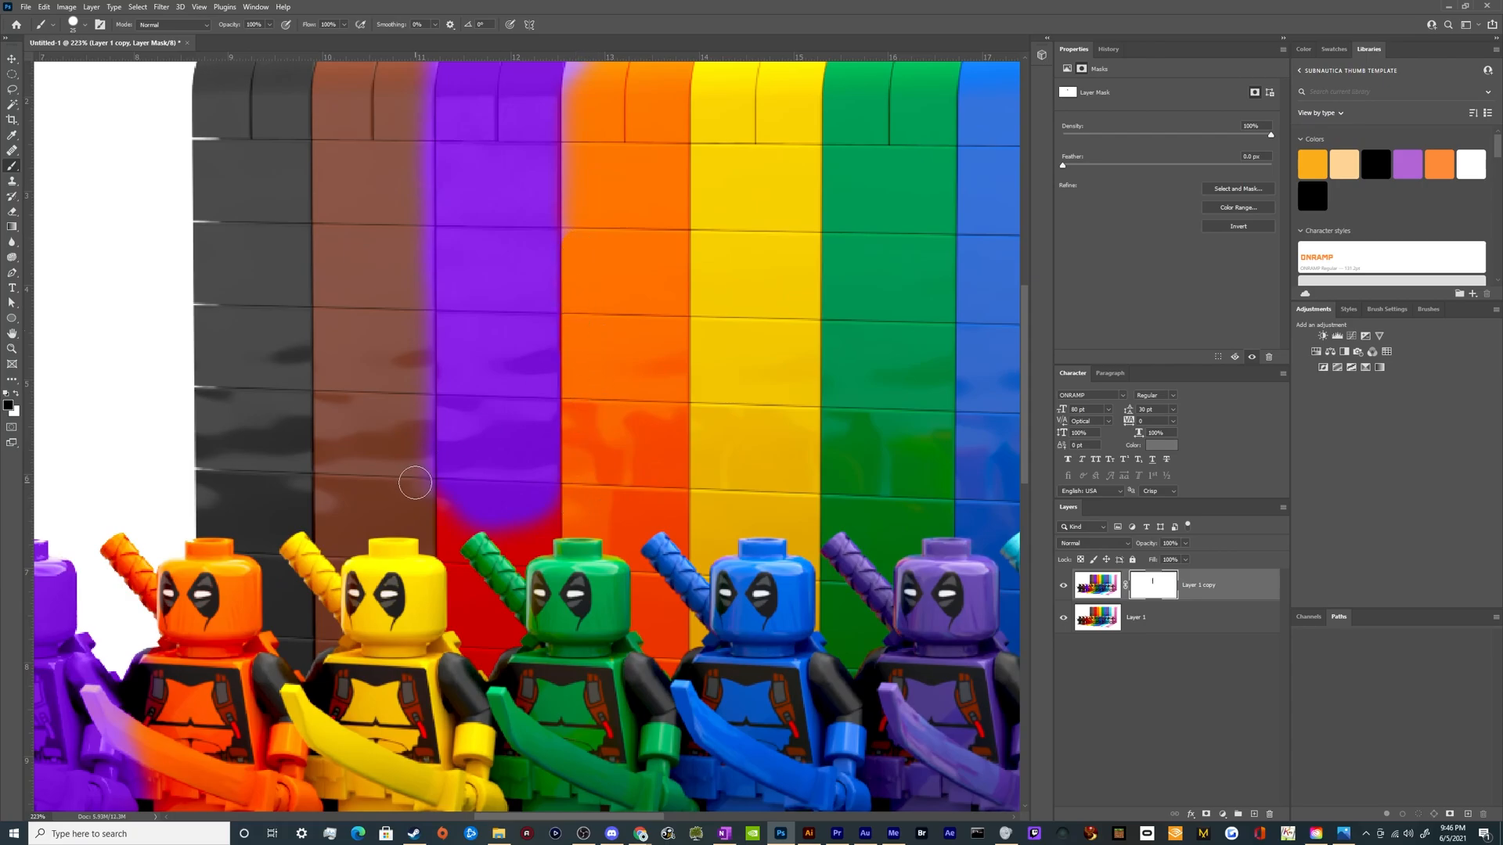
pyautogui.moveTo(419, 491); pyautogui.dragTo(404, 69)
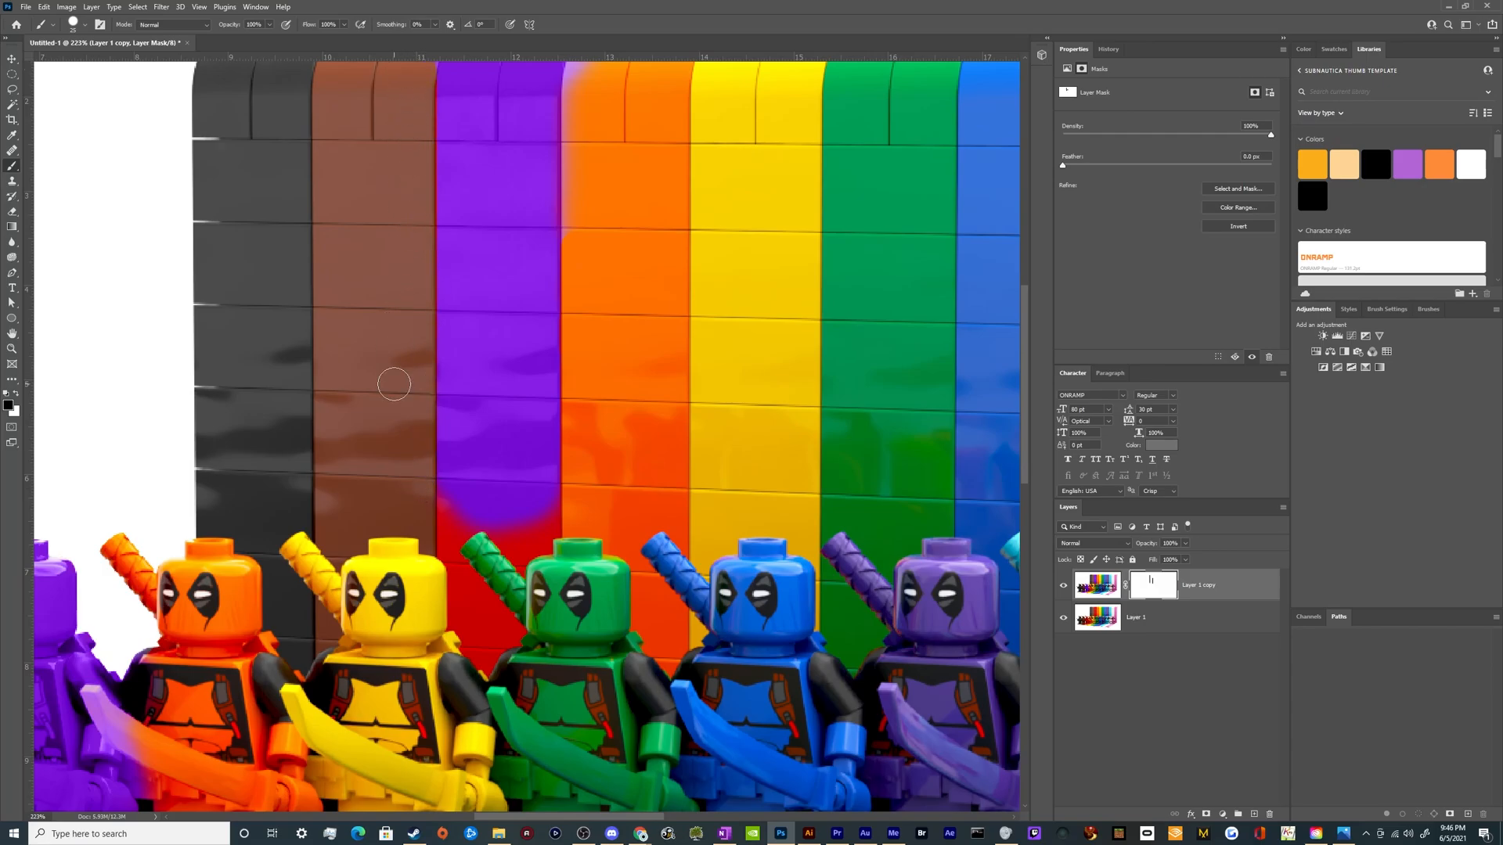
# Step: Mask out the purple on the orange figure's sword and on the whole floor strip beneath the purple figure
pyautogui.scroll(-4, 375, 376)
pyautogui.scroll(4, 332, 475)
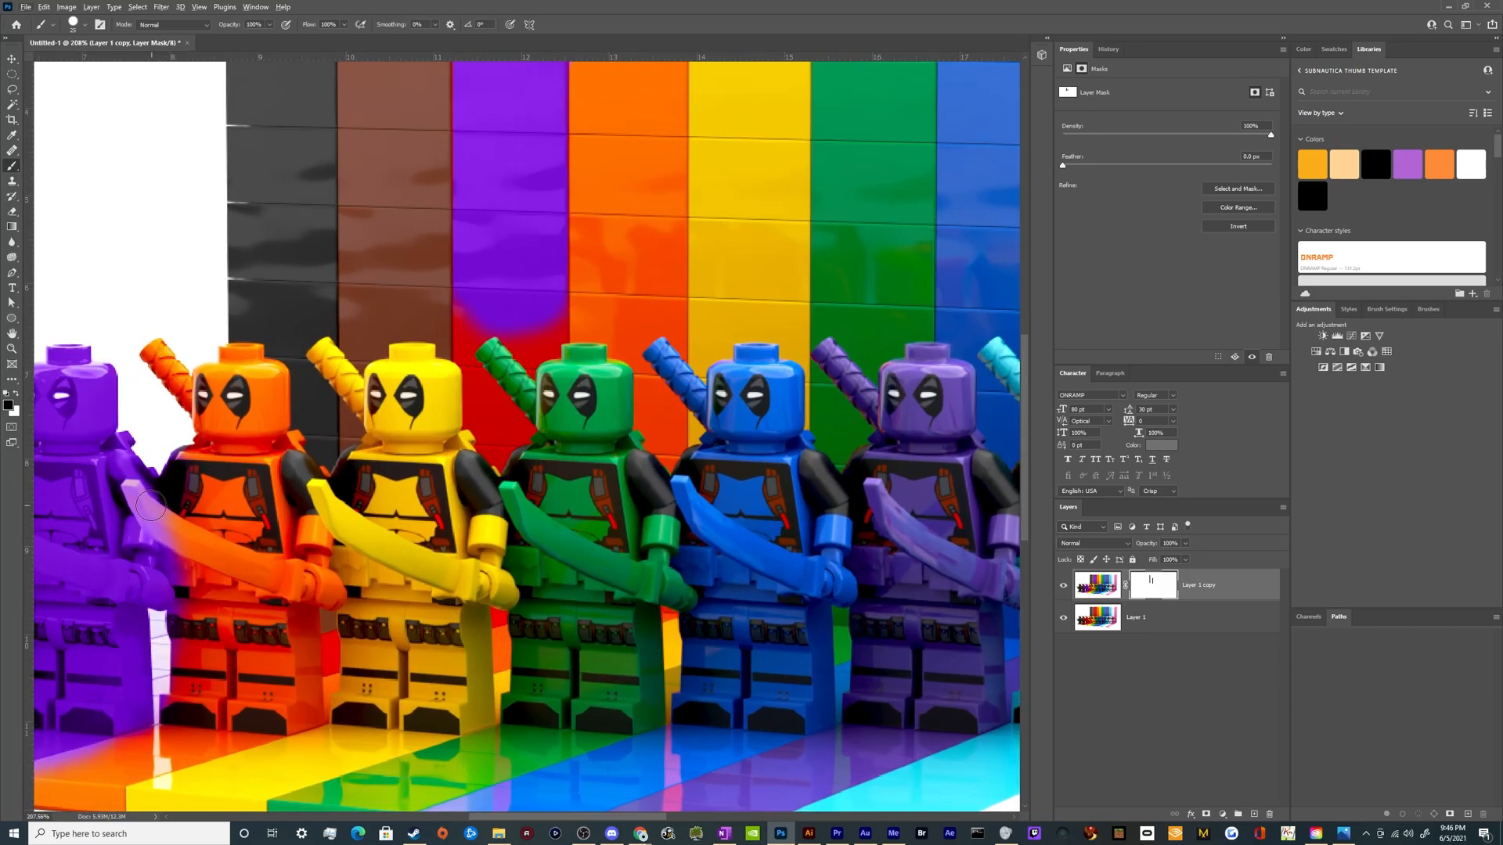
pyautogui.moveTo(167, 530)
pyautogui.mouseDown()
pyautogui.moveTo(193, 547)
pyautogui.moveTo(125, 489)
pyautogui.moveTo(173, 549)
pyautogui.mouseUp()
pyautogui.scroll(-6, 173, 549)
pyautogui.scroll(5, 167, 577)
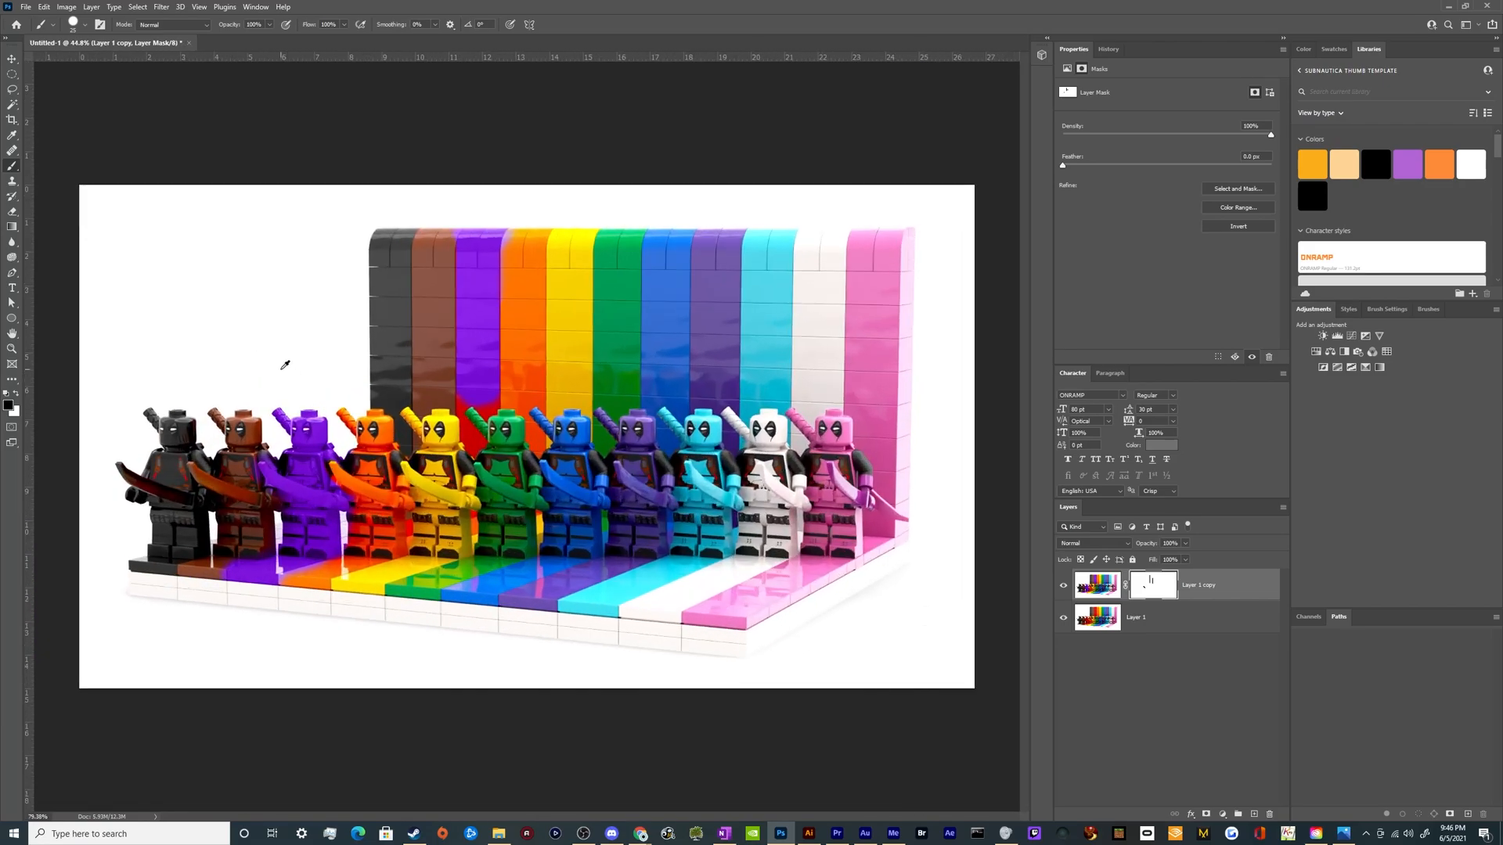
pyautogui.scroll(2, 93, 403)
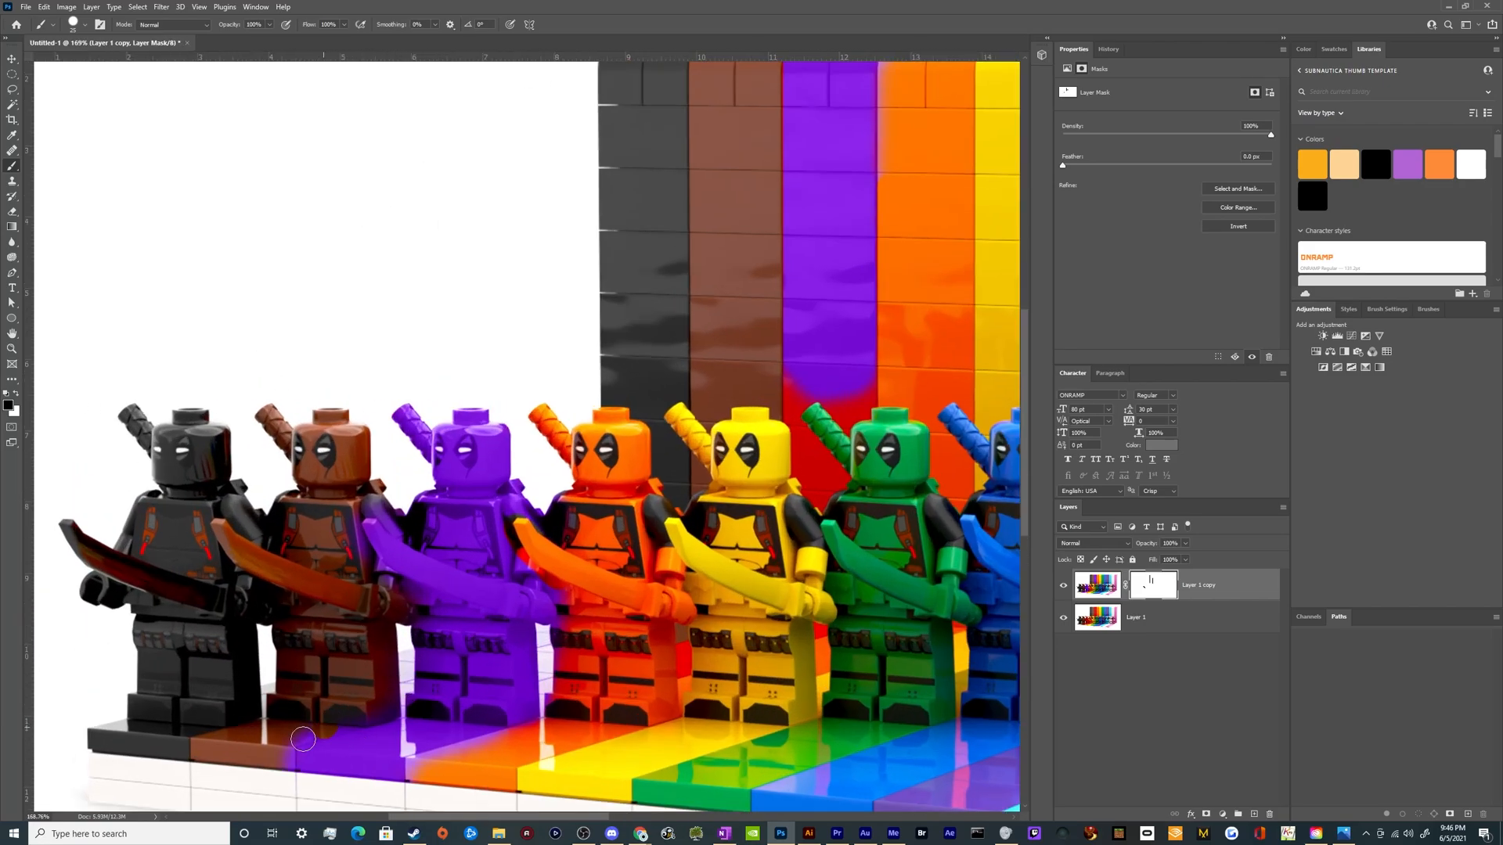
pyautogui.moveTo(290, 745)
pyautogui.mouseDown()
pyautogui.moveTo(337, 717)
pyautogui.moveTo(338, 738)
pyautogui.moveTo(378, 740)
pyautogui.moveTo(365, 709)
pyautogui.moveTo(419, 771)
pyautogui.mouseUp()
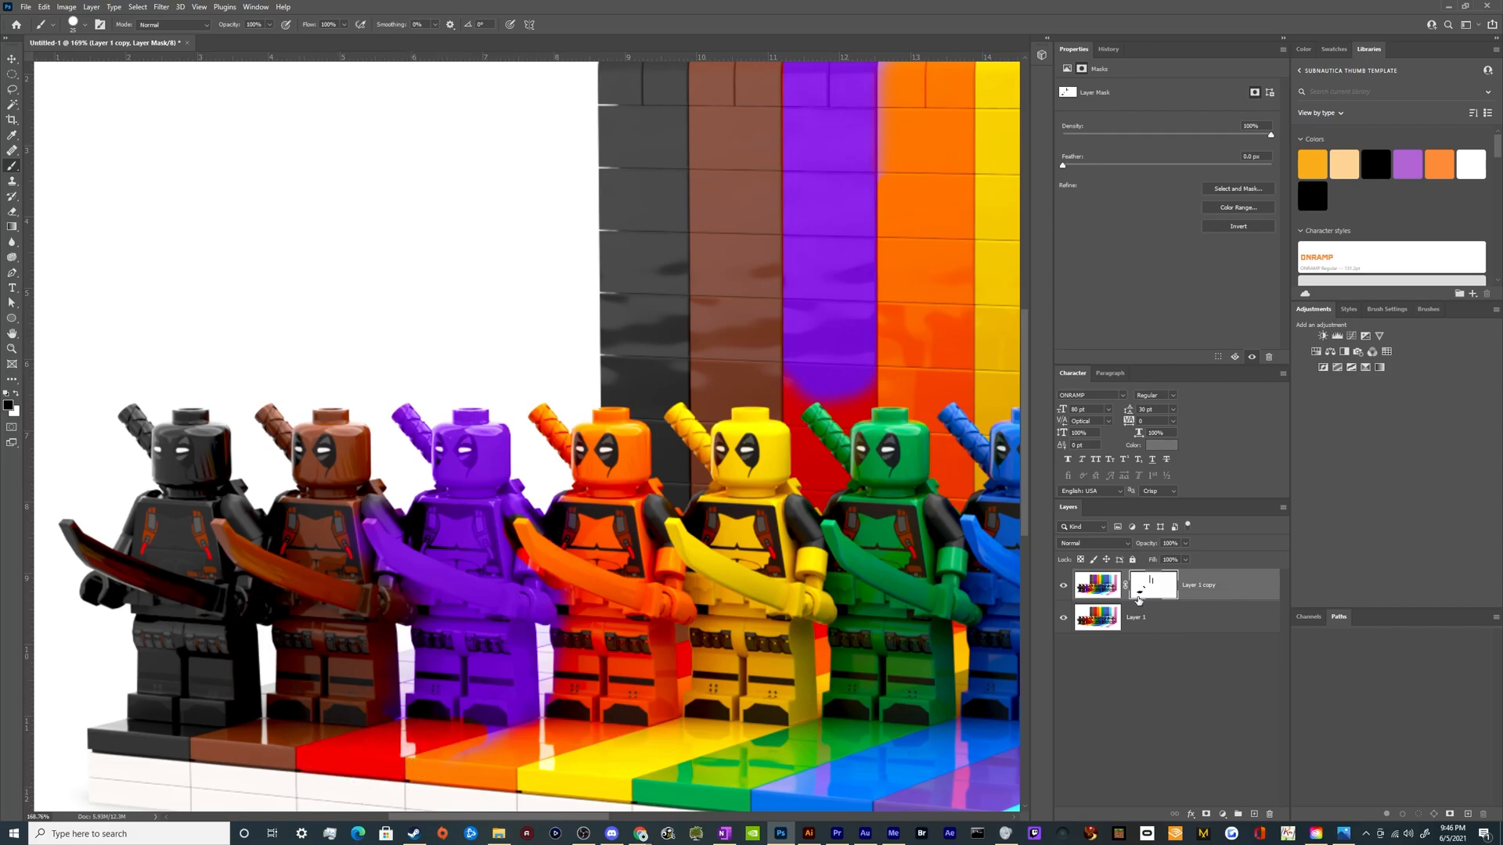
# Step: Delete the masked, recoloured layer copy and add a new empty layer above the original image
pyautogui.press('Delete')
pyautogui.press('Delete')
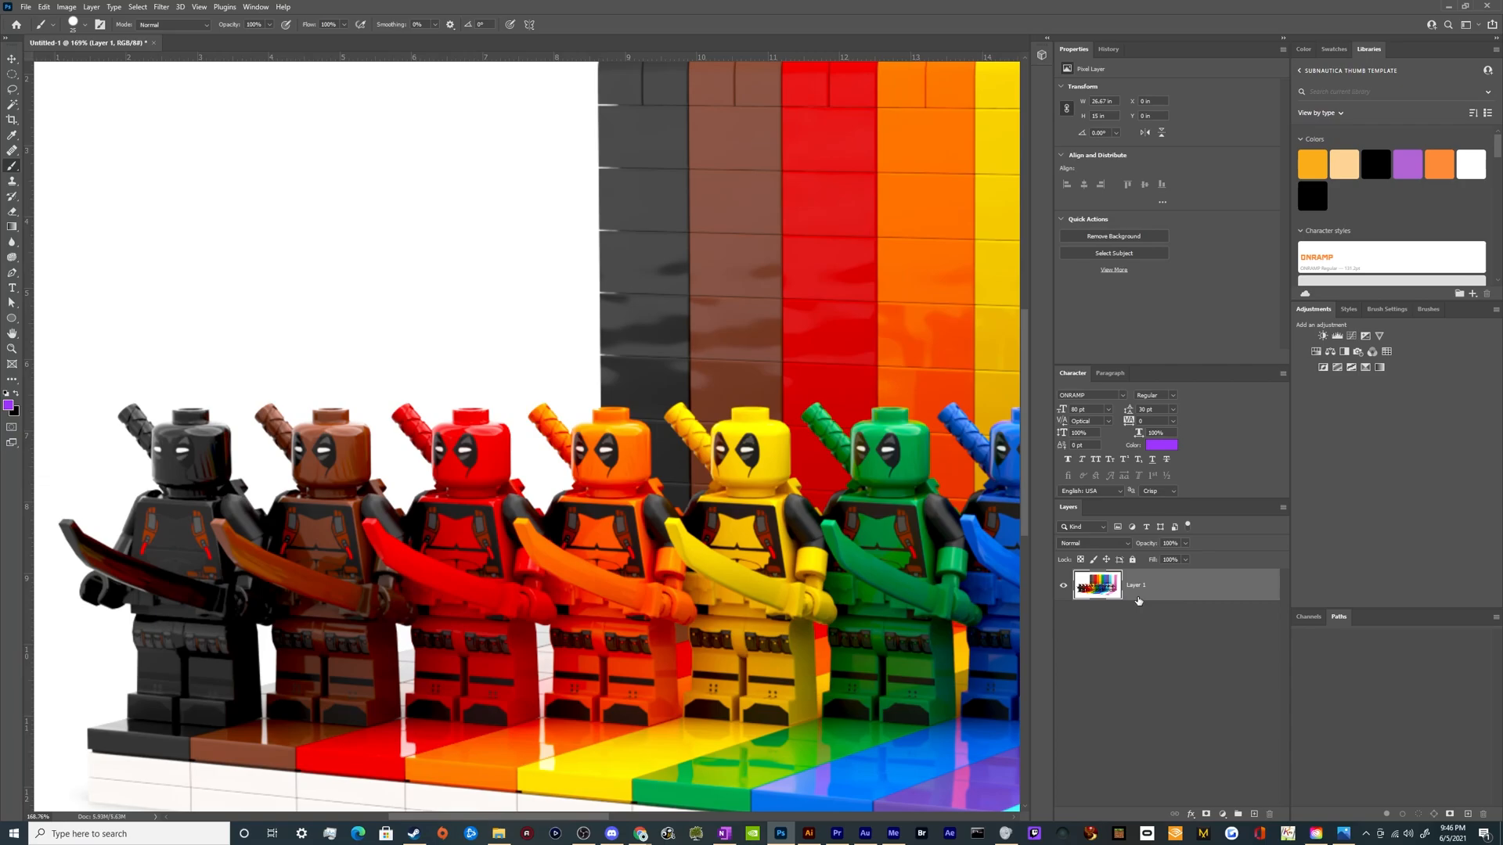
pyautogui.click(1254, 815)
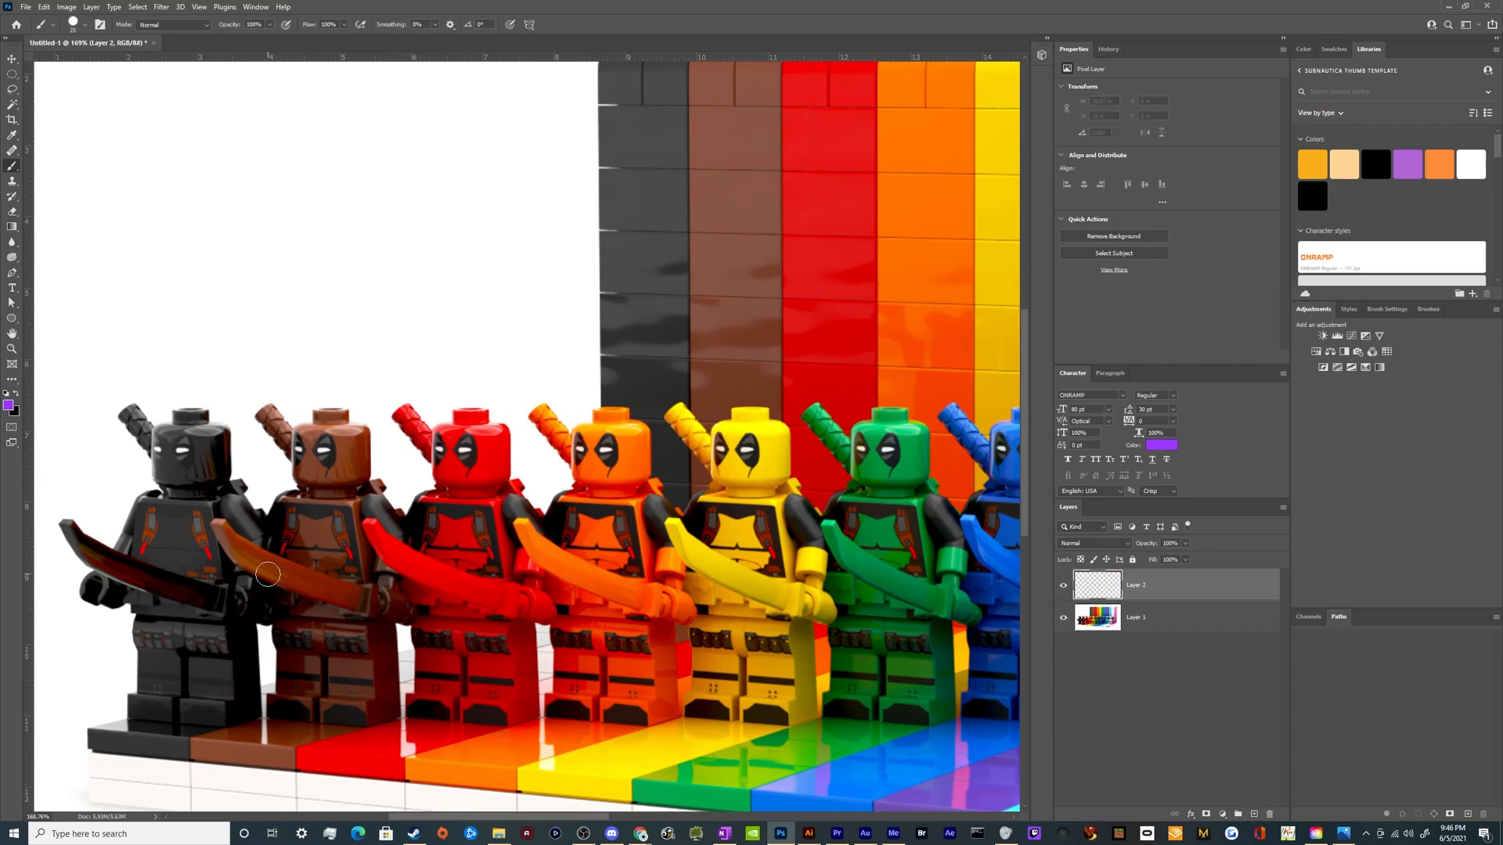
# Step: Brush purple over the red figure's head on the new layer and set the layer's blend mode to Color
pyautogui.moveTo(503, 509)
pyautogui.mouseDown()
pyautogui.moveTo(482, 434)
pyautogui.moveTo(438, 421)
pyautogui.moveTo(489, 433)
pyautogui.moveTo(494, 482)
pyautogui.moveTo(508, 439)
pyautogui.moveTo(497, 406)
pyautogui.moveTo(522, 494)
pyautogui.moveTo(497, 503)
pyautogui.moveTo(516, 473)
pyautogui.mouseUp()
pyautogui.click(1121, 543)
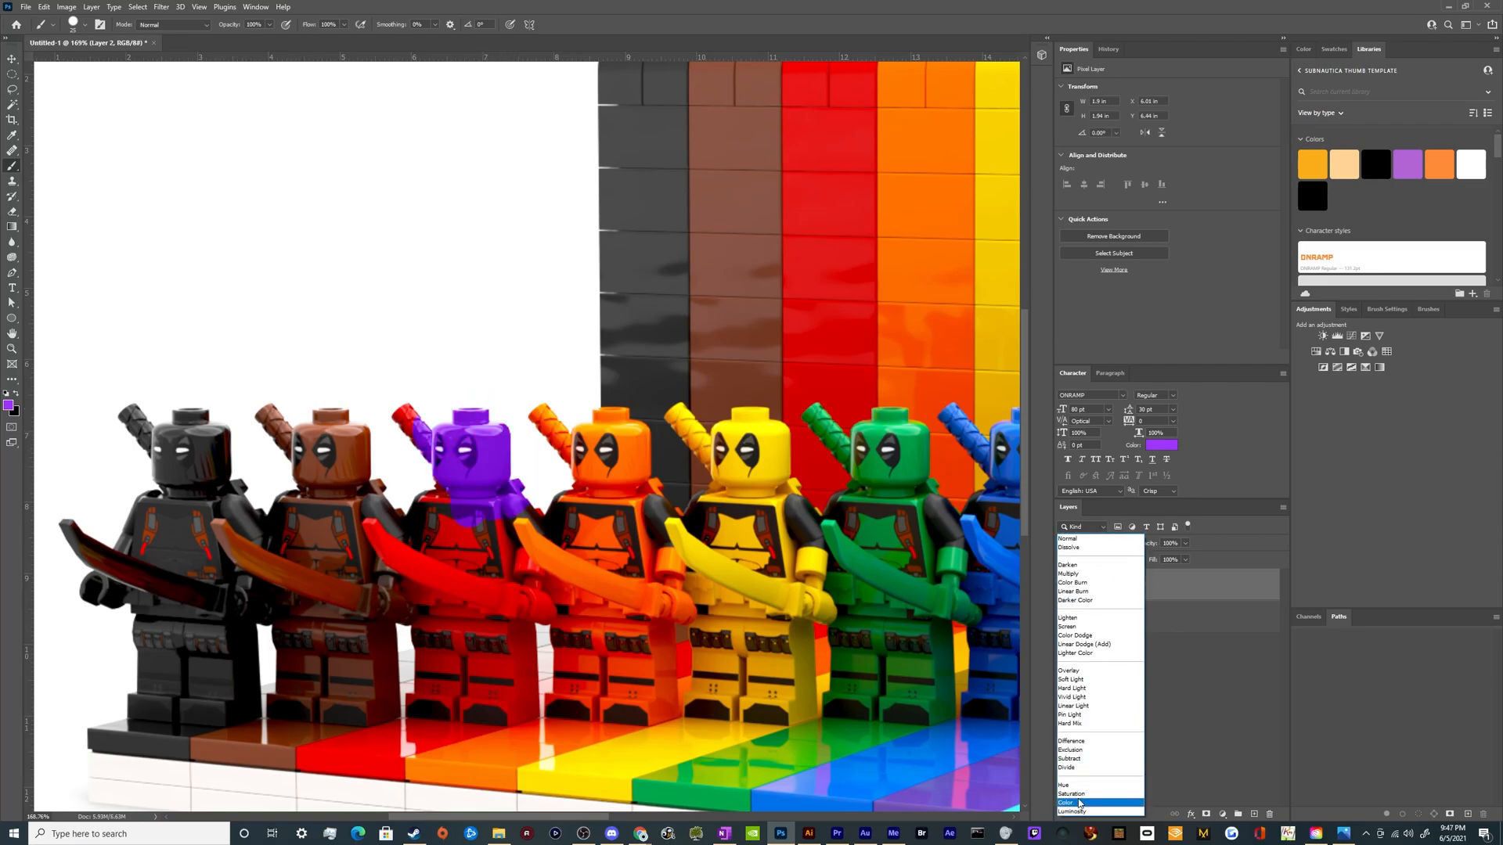
pyautogui.click(1079, 803)
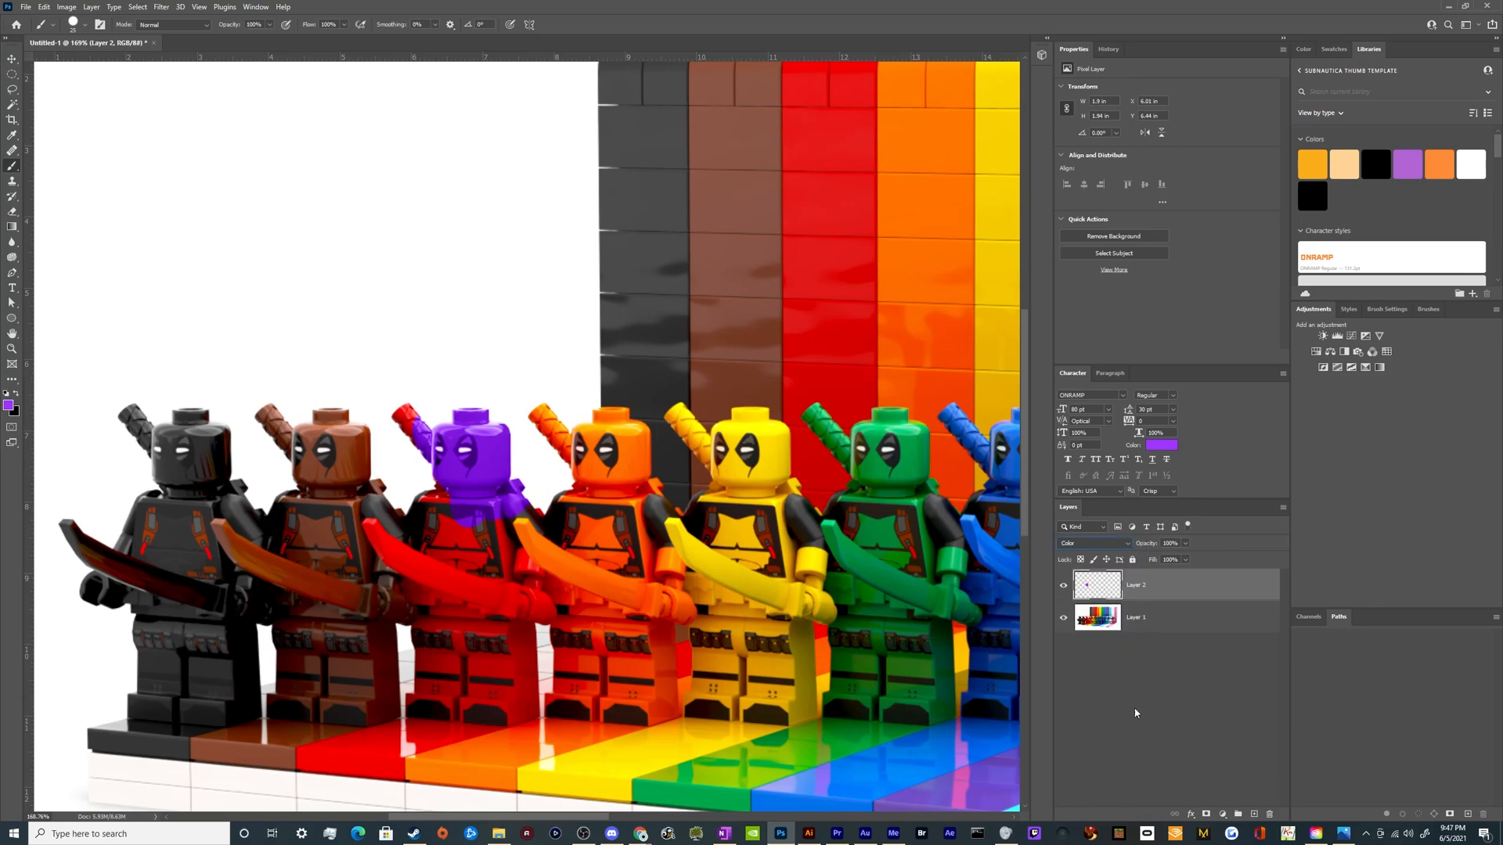
# Step: Change the paint layer's blend mode to Hue and brush purple over the rest of the red figure and its floor strip
pyautogui.click(1106, 543)
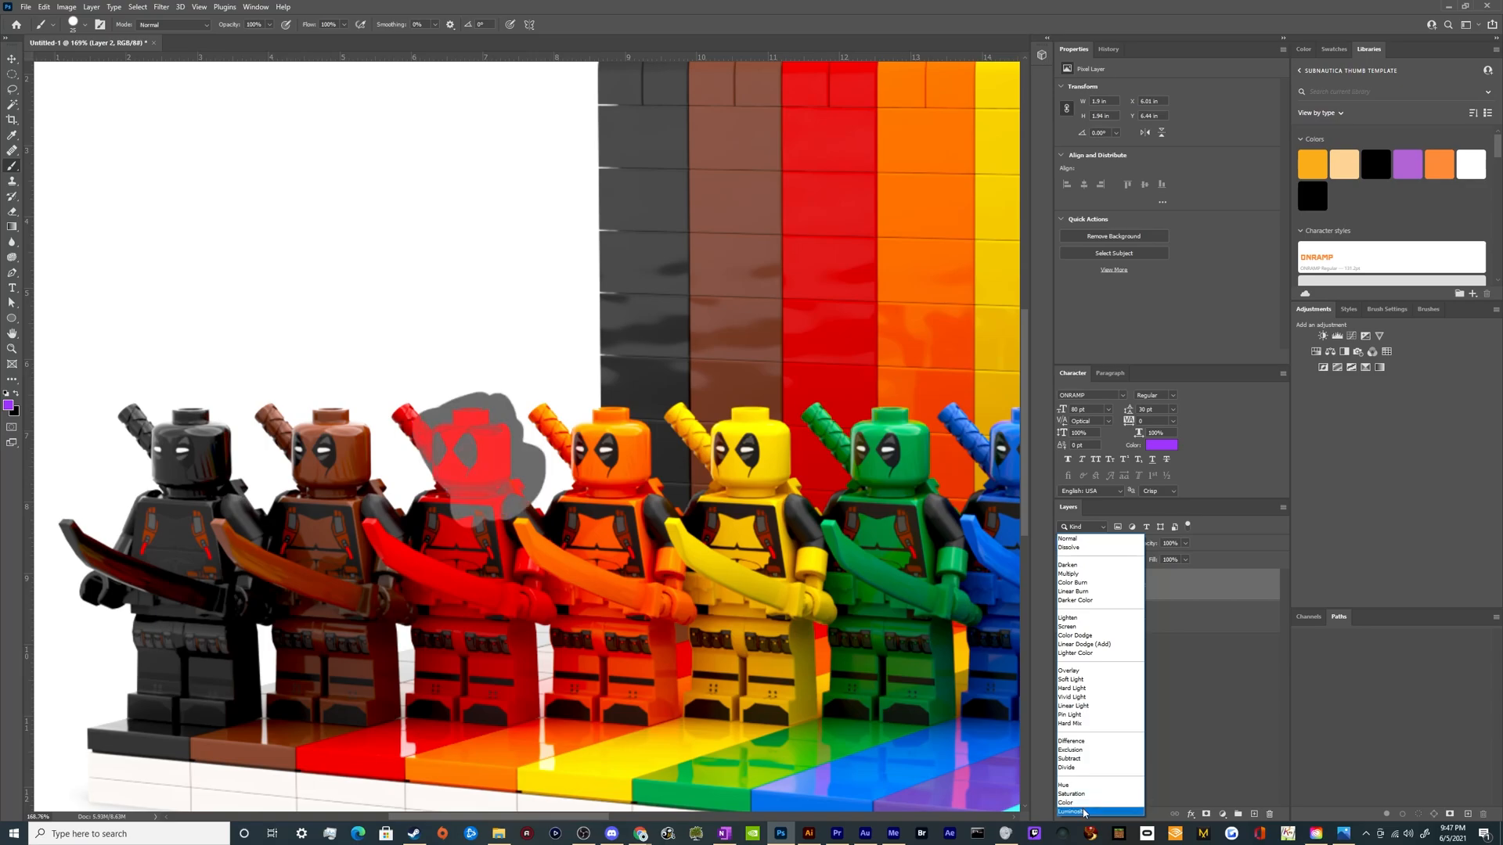
pyautogui.click(1082, 785)
pyautogui.moveTo(399, 538)
pyautogui.mouseDown()
pyautogui.moveTo(449, 526)
pyautogui.moveTo(454, 559)
pyautogui.moveTo(492, 535)
pyautogui.moveTo(468, 553)
pyautogui.moveTo(490, 557)
pyautogui.moveTo(491, 523)
pyautogui.moveTo(530, 580)
pyautogui.moveTo(485, 594)
pyautogui.moveTo(425, 573)
pyautogui.moveTo(517, 586)
pyautogui.moveTo(454, 589)
pyautogui.moveTo(460, 640)
pyautogui.moveTo(467, 604)
pyautogui.moveTo(485, 601)
pyautogui.moveTo(499, 698)
pyautogui.moveTo(393, 748)
pyautogui.moveTo(400, 733)
pyautogui.moveTo(302, 764)
pyautogui.moveTo(338, 746)
pyautogui.moveTo(314, 764)
pyautogui.moveTo(366, 774)
pyautogui.moveTo(342, 768)
pyautogui.moveTo(390, 748)
pyautogui.moveTo(402, 764)
pyautogui.moveTo(499, 716)
pyautogui.moveTo(449, 680)
pyautogui.moveTo(470, 688)
pyautogui.moveTo(469, 700)
pyautogui.moveTo(437, 688)
pyautogui.moveTo(428, 646)
pyautogui.moveTo(418, 690)
pyautogui.moveTo(461, 580)
pyautogui.moveTo(425, 641)
pyautogui.moveTo(438, 617)
pyautogui.moveTo(425, 561)
pyautogui.moveTo(418, 595)
pyautogui.moveTo(394, 545)
pyautogui.moveTo(399, 573)
pyautogui.moveTo(380, 549)
pyautogui.moveTo(412, 561)
pyautogui.moveTo(361, 518)
pyautogui.moveTo(438, 546)
pyautogui.moveTo(424, 550)
pyautogui.moveTo(407, 423)
pyautogui.moveTo(442, 492)
pyautogui.moveTo(435, 563)
pyautogui.moveTo(501, 500)
pyautogui.moveTo(540, 509)
pyautogui.moveTo(544, 606)
pyautogui.moveTo(524, 611)
pyautogui.moveTo(552, 614)
pyautogui.moveTo(523, 632)
pyautogui.moveTo(529, 705)
pyautogui.mouseUp()
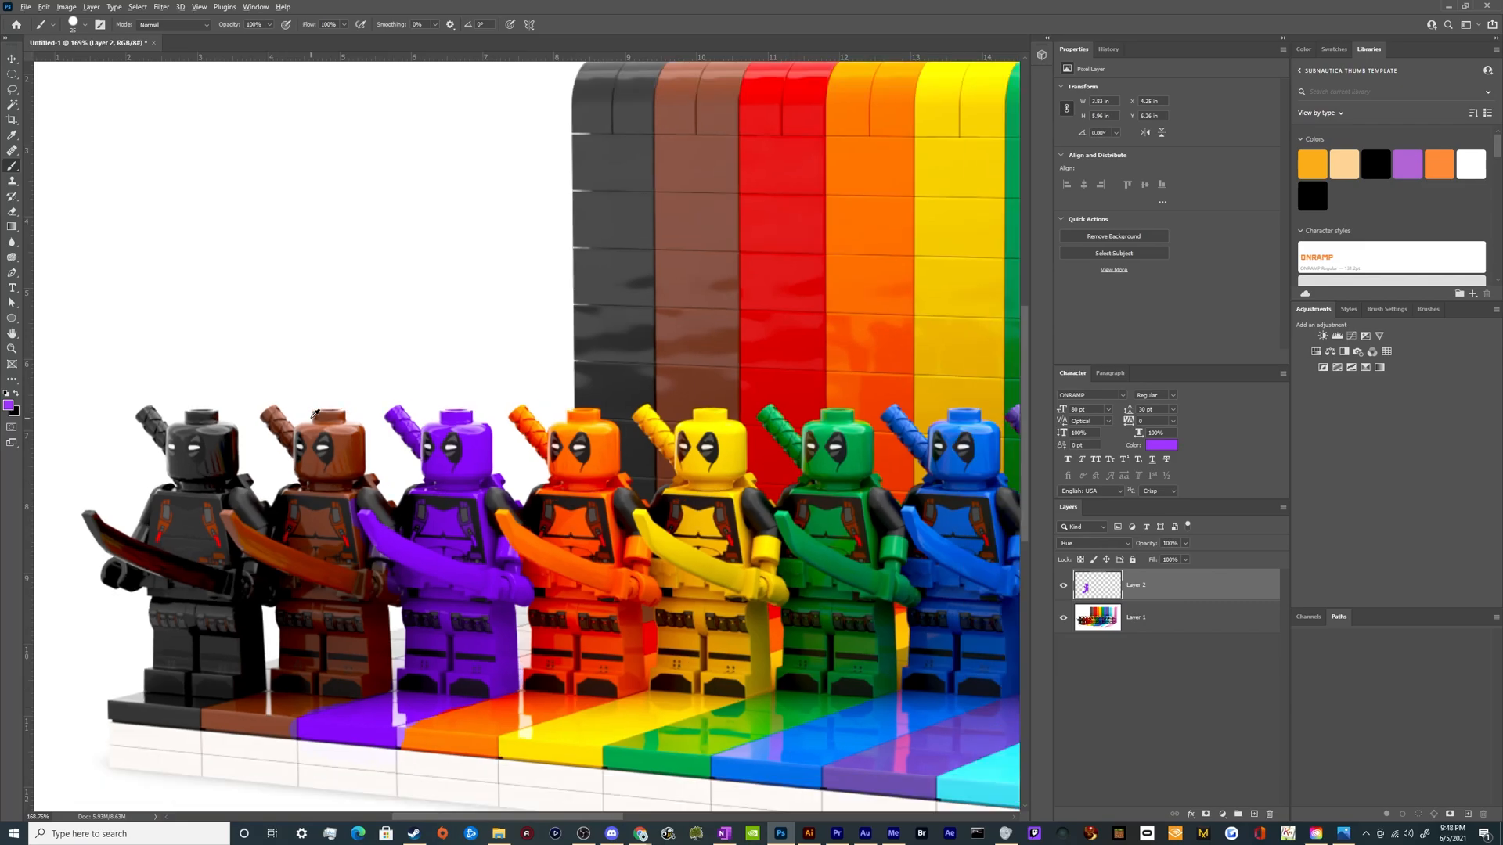
pyautogui.scroll(-4, 315, 413)
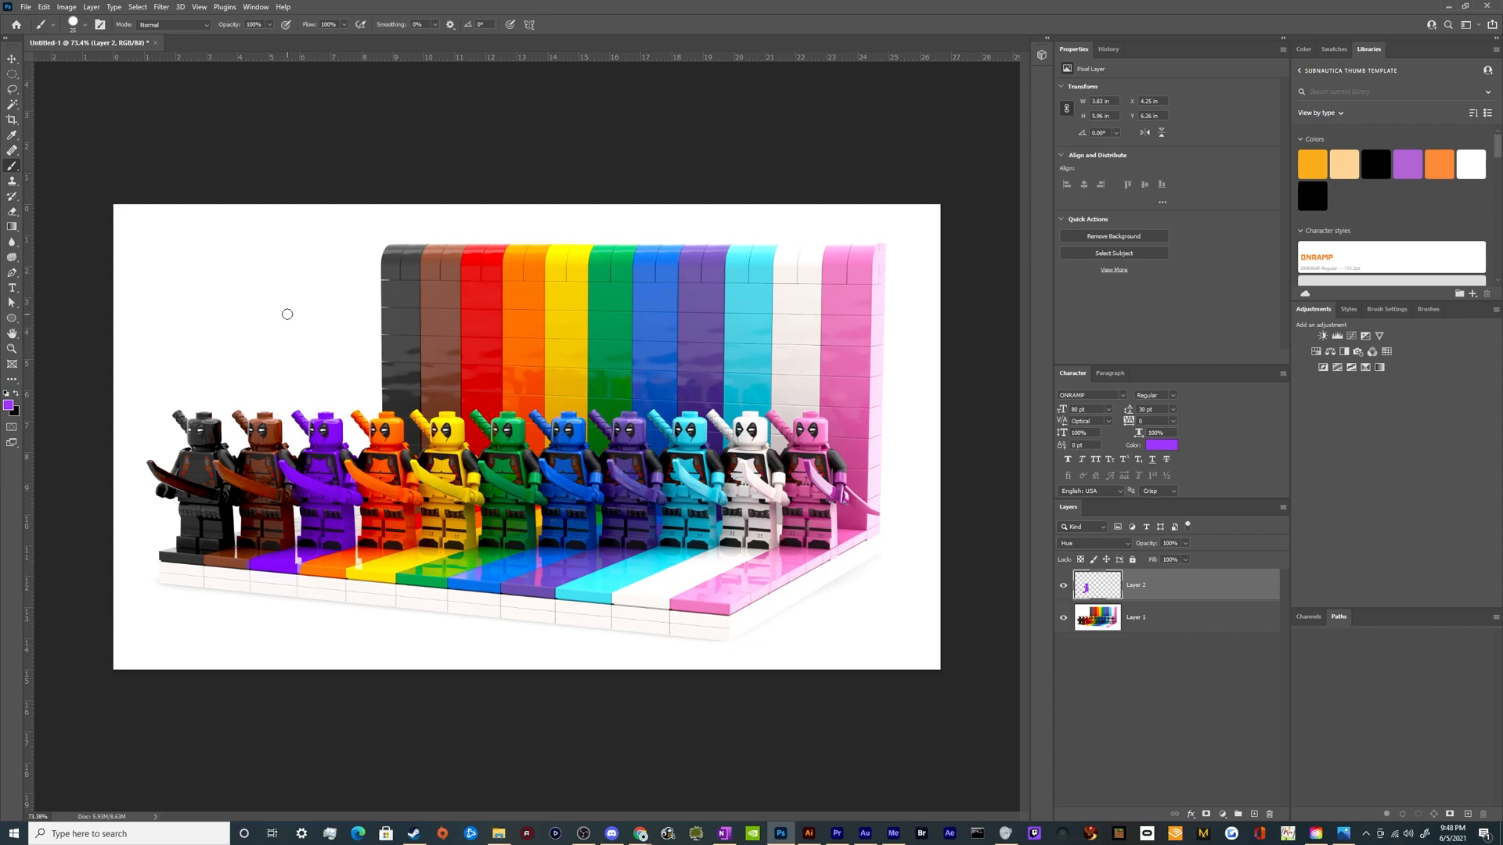
pyautogui.click(140, 7)
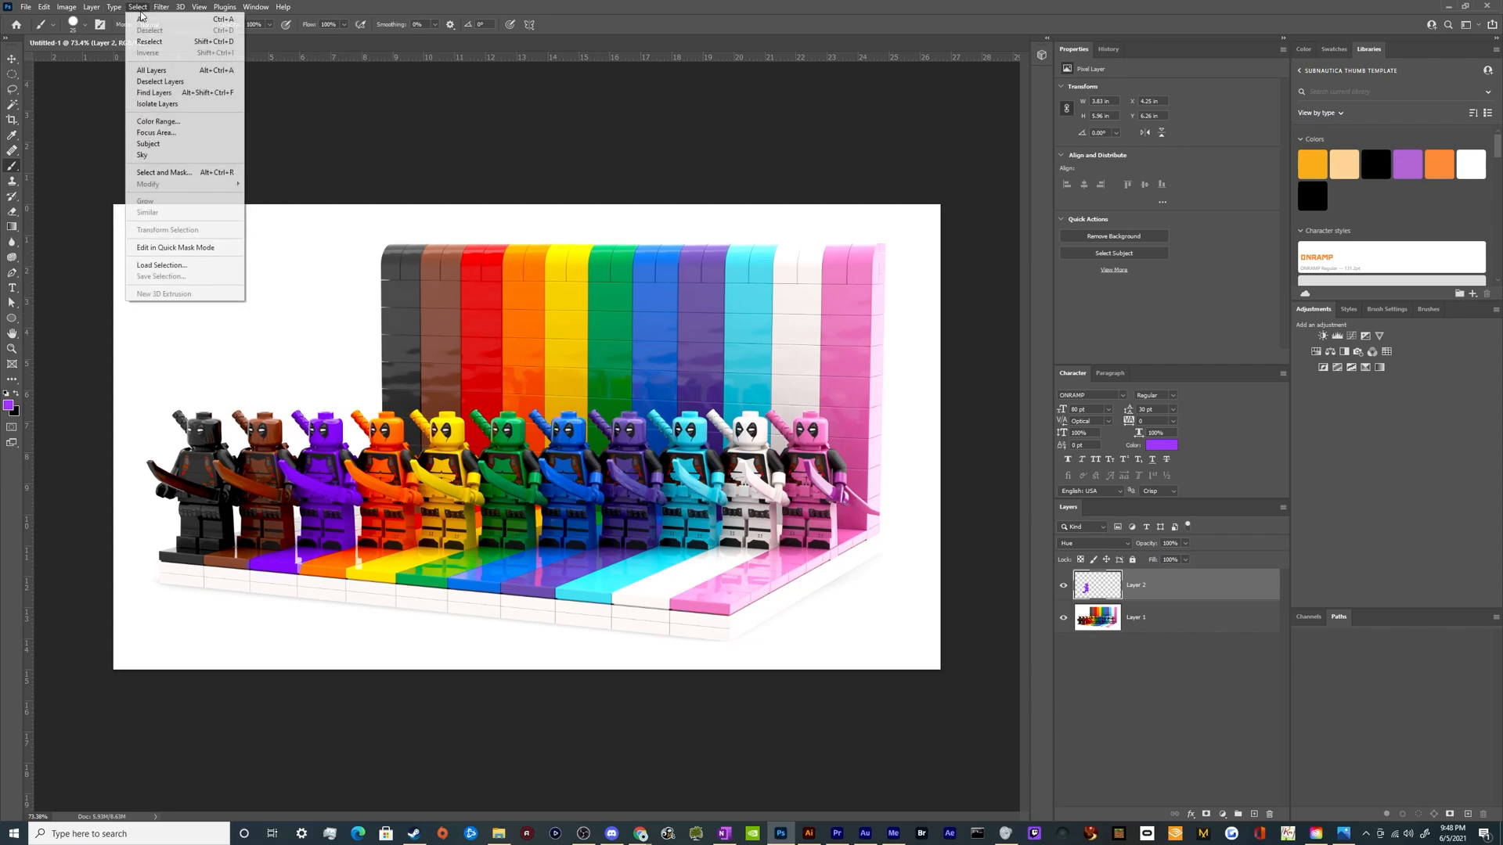
pyautogui.click(412, 96)
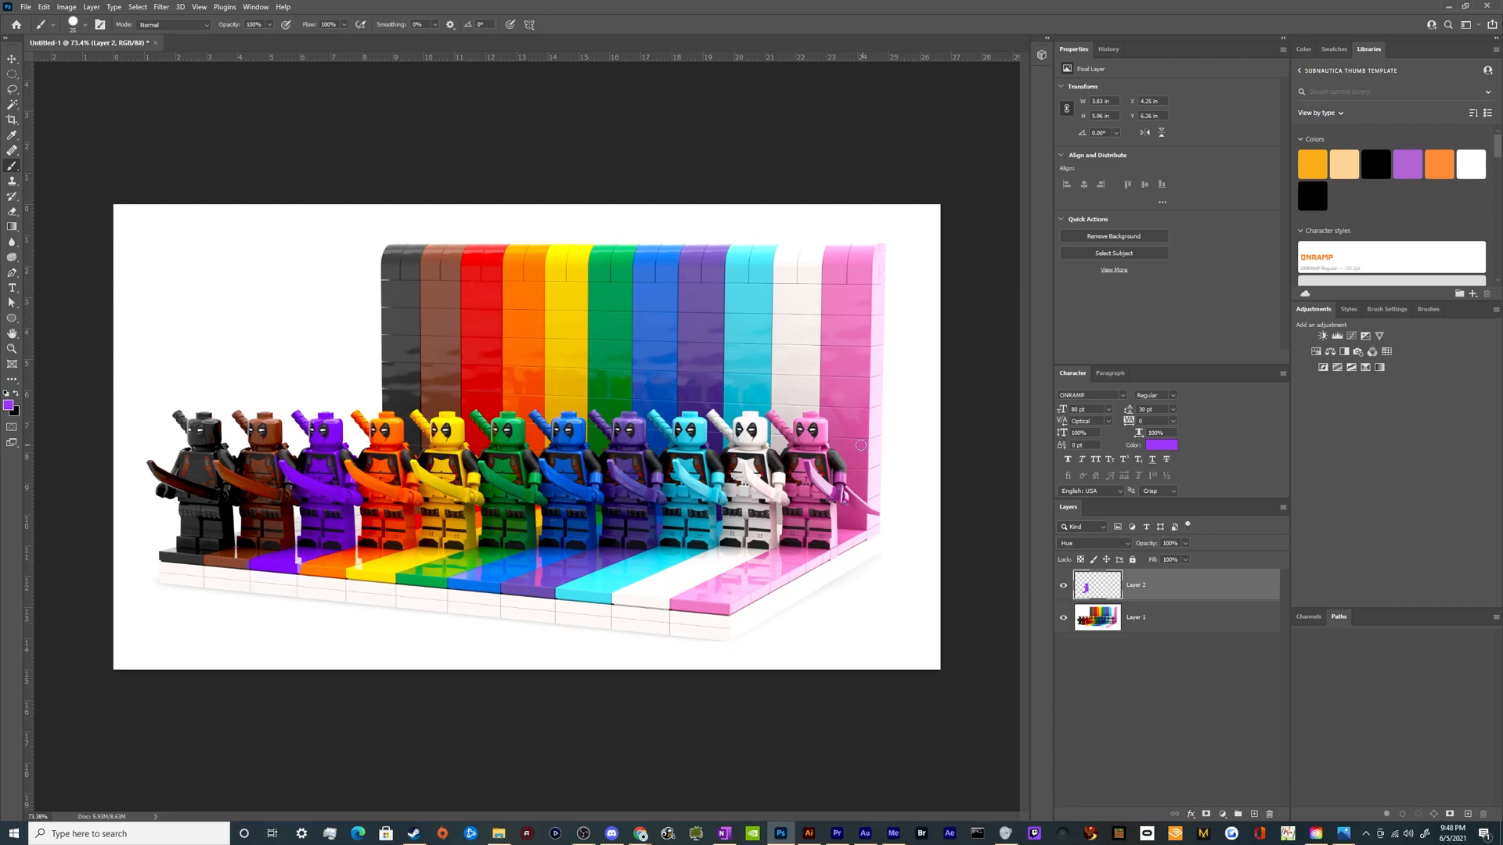
# Step: Brush purple over the pink figure's head, the white figure's head and the pink wall on the Hue layer
pyautogui.moveTo(808, 425)
pyautogui.mouseDown()
pyautogui.moveTo(825, 423)
pyautogui.moveTo(809, 413)
pyautogui.mouseUp()
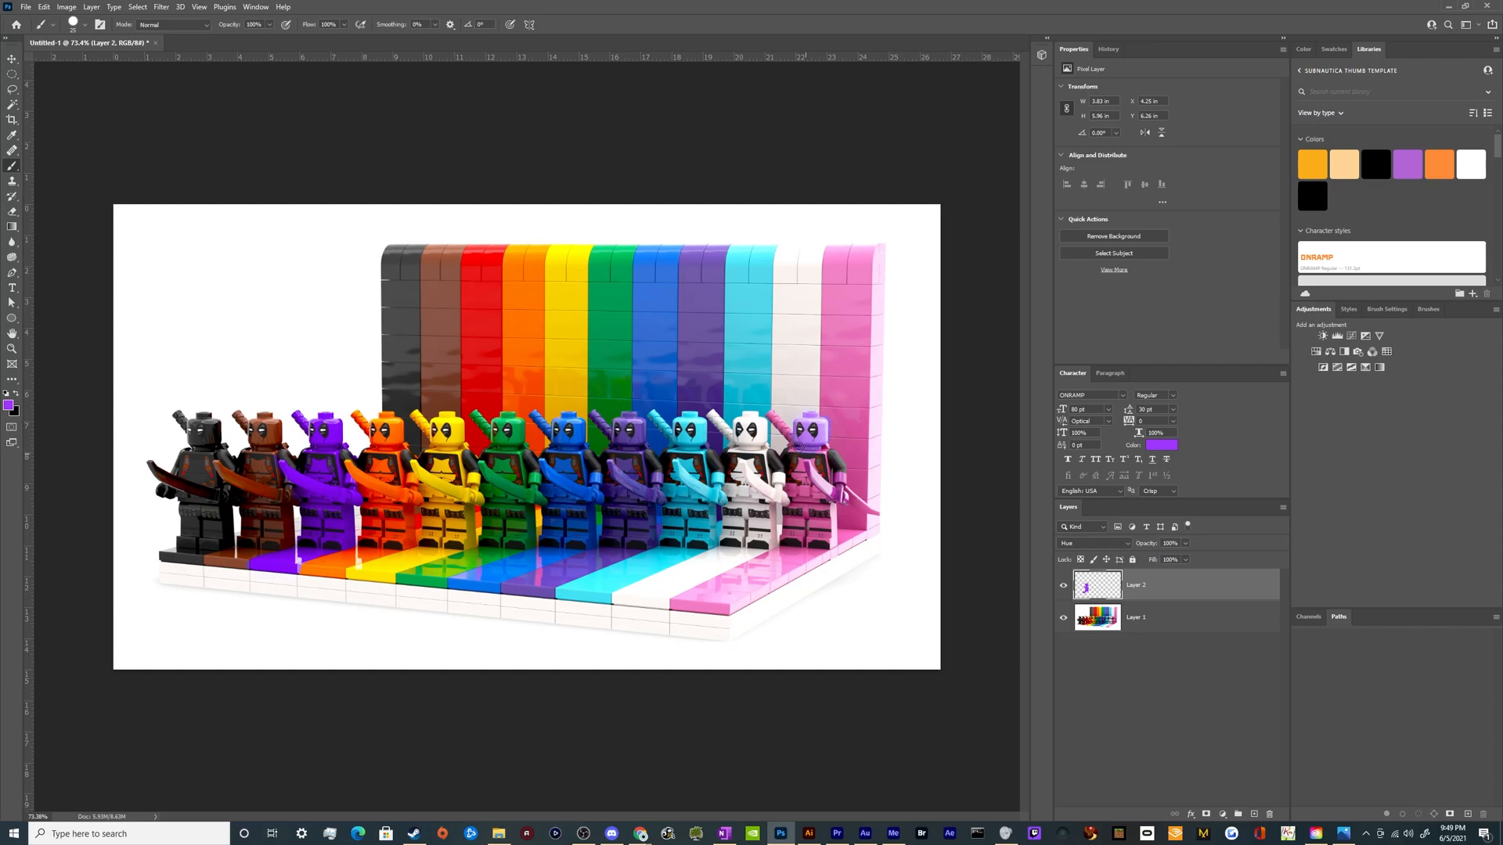
pyautogui.moveTo(771, 415); pyautogui.dragTo(785, 435)
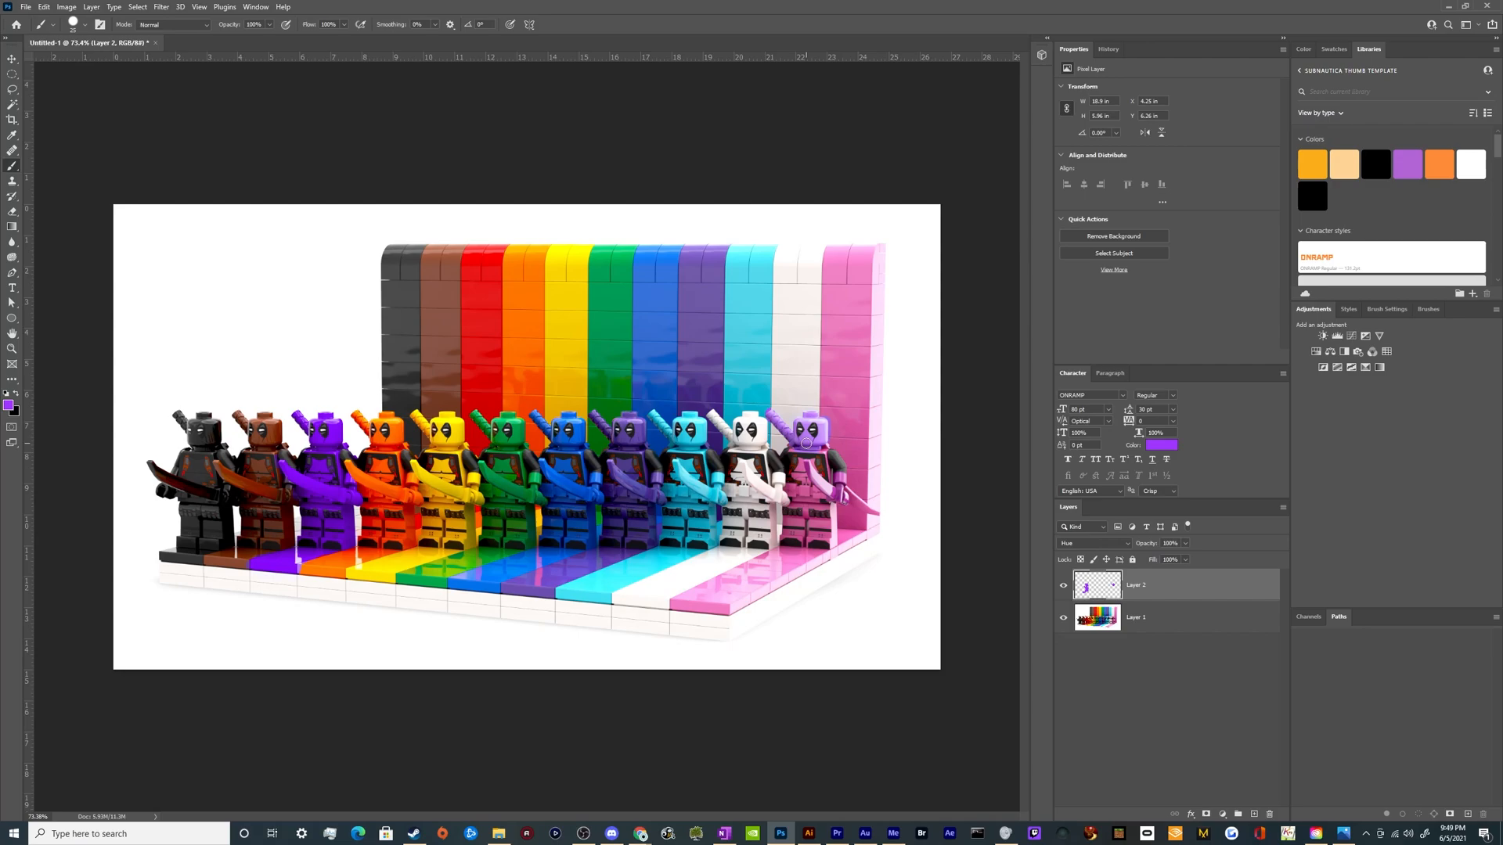
pyautogui.moveTo(846, 419); pyautogui.dragTo(852, 435)
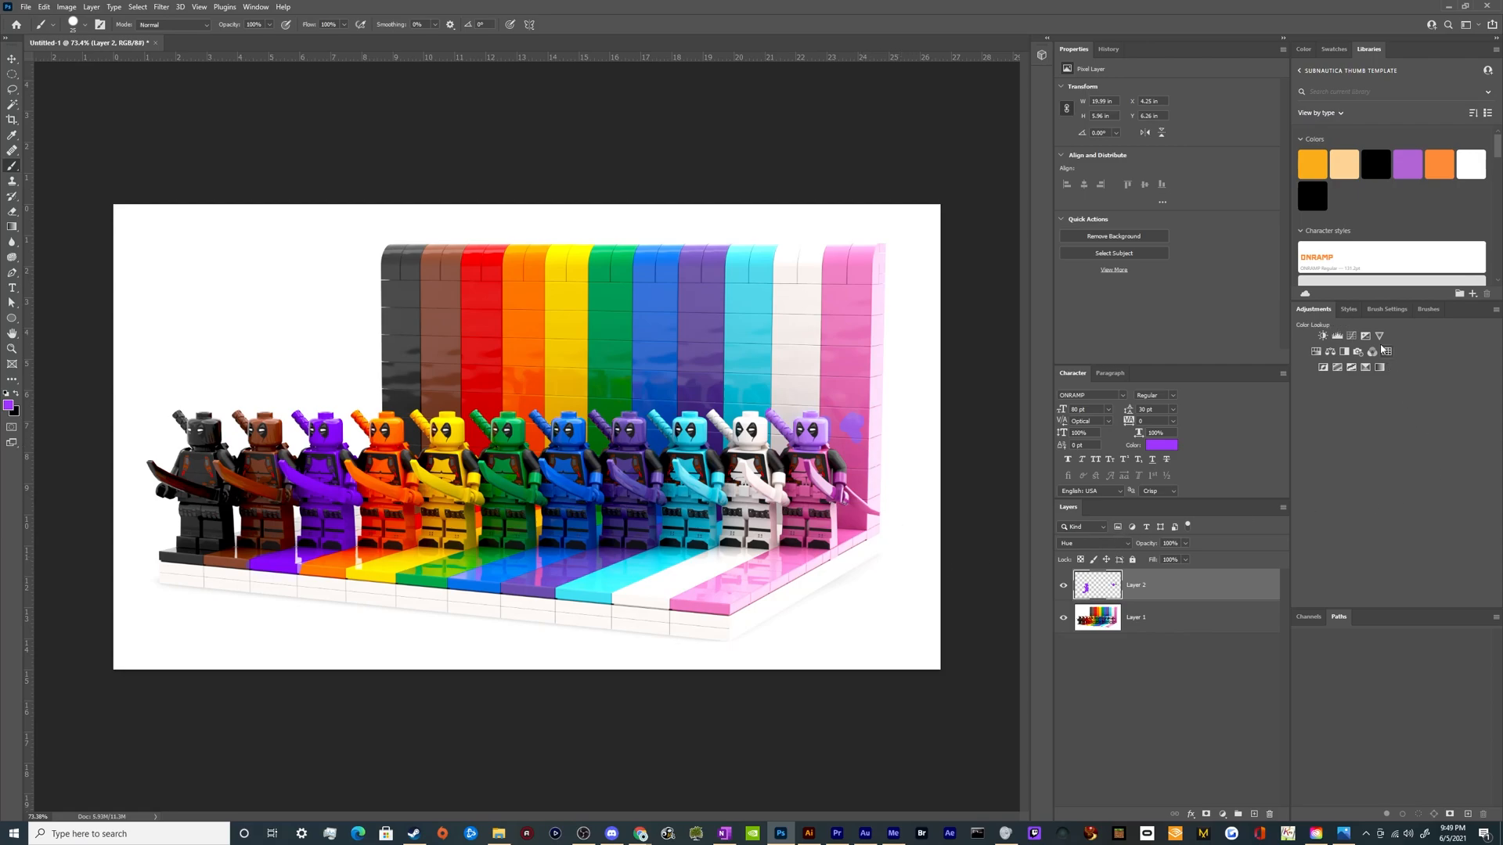
# Step: Delete the painted Hue layer and add a Vibrance adjustment layer over the original image
pyautogui.moveTo(1180, 584); pyautogui.dragTo(1269, 814)
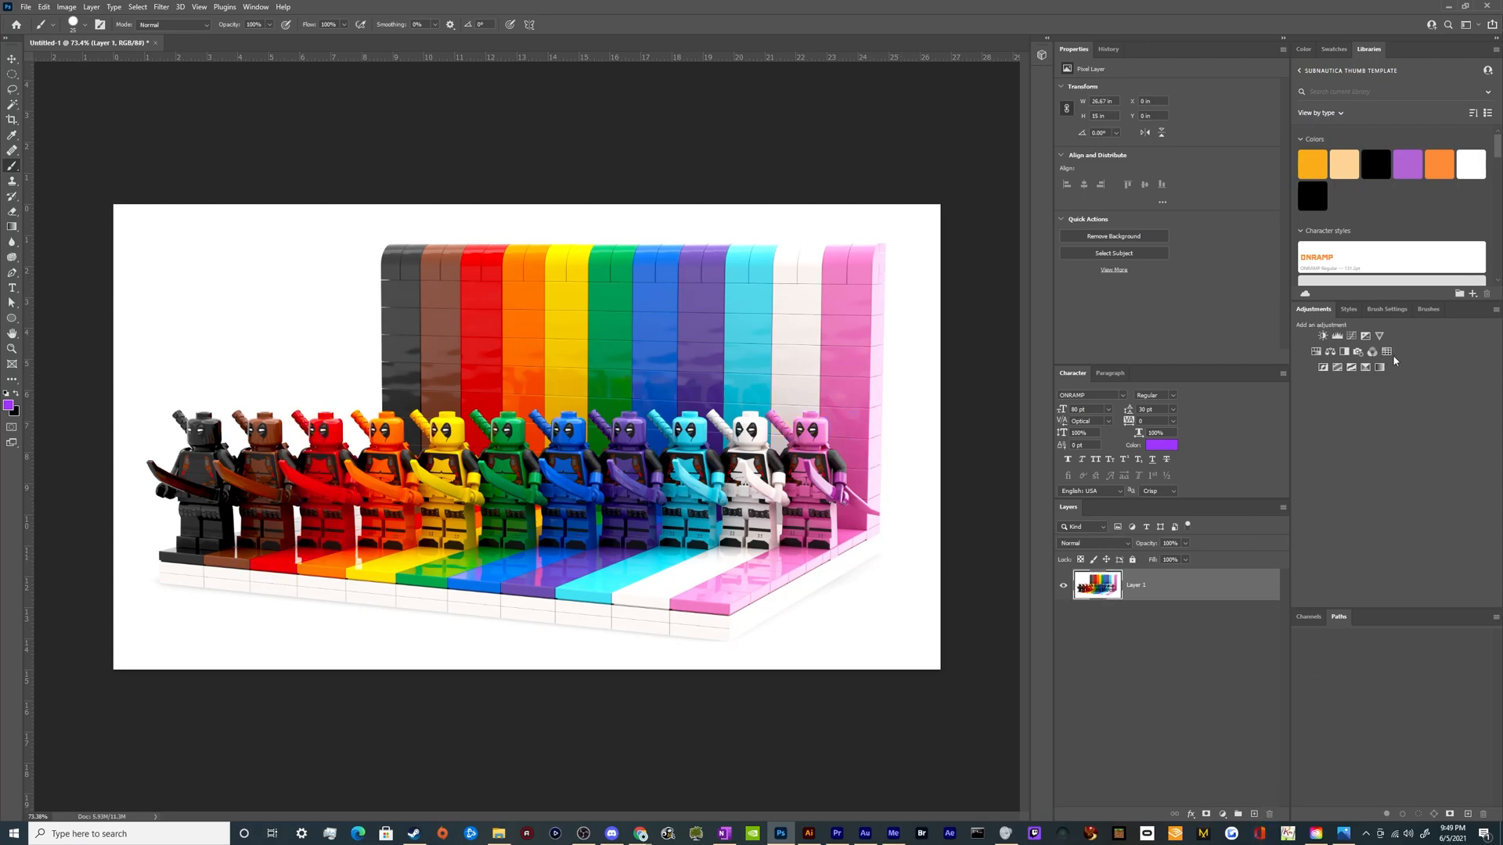
pyautogui.click(1380, 335)
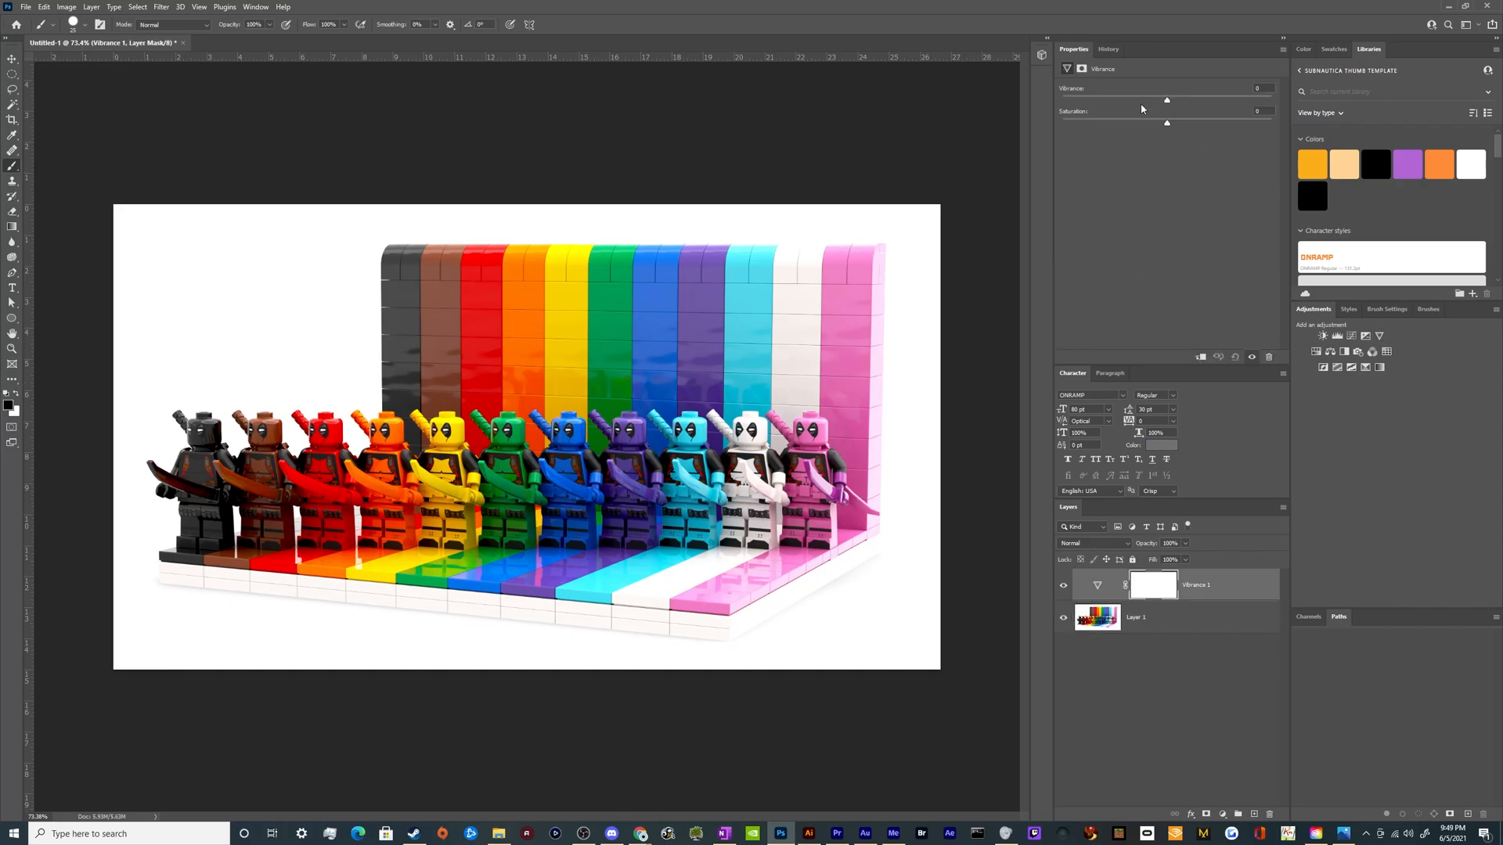
# Step: Try Vibrance at +100 with Saturation at +1, and bring them back to Vibrance +1 and Saturation 0
pyautogui.moveTo(1166, 101); pyautogui.dragTo(1272, 98)
pyautogui.moveTo(1166, 123)
pyautogui.mouseDown()
pyautogui.moveTo(1213, 125)
pyautogui.moveTo(1152, 129)
pyautogui.moveTo(1234, 133)
pyautogui.moveTo(1140, 135)
pyautogui.moveTo(1170, 138)
pyautogui.mouseUp()
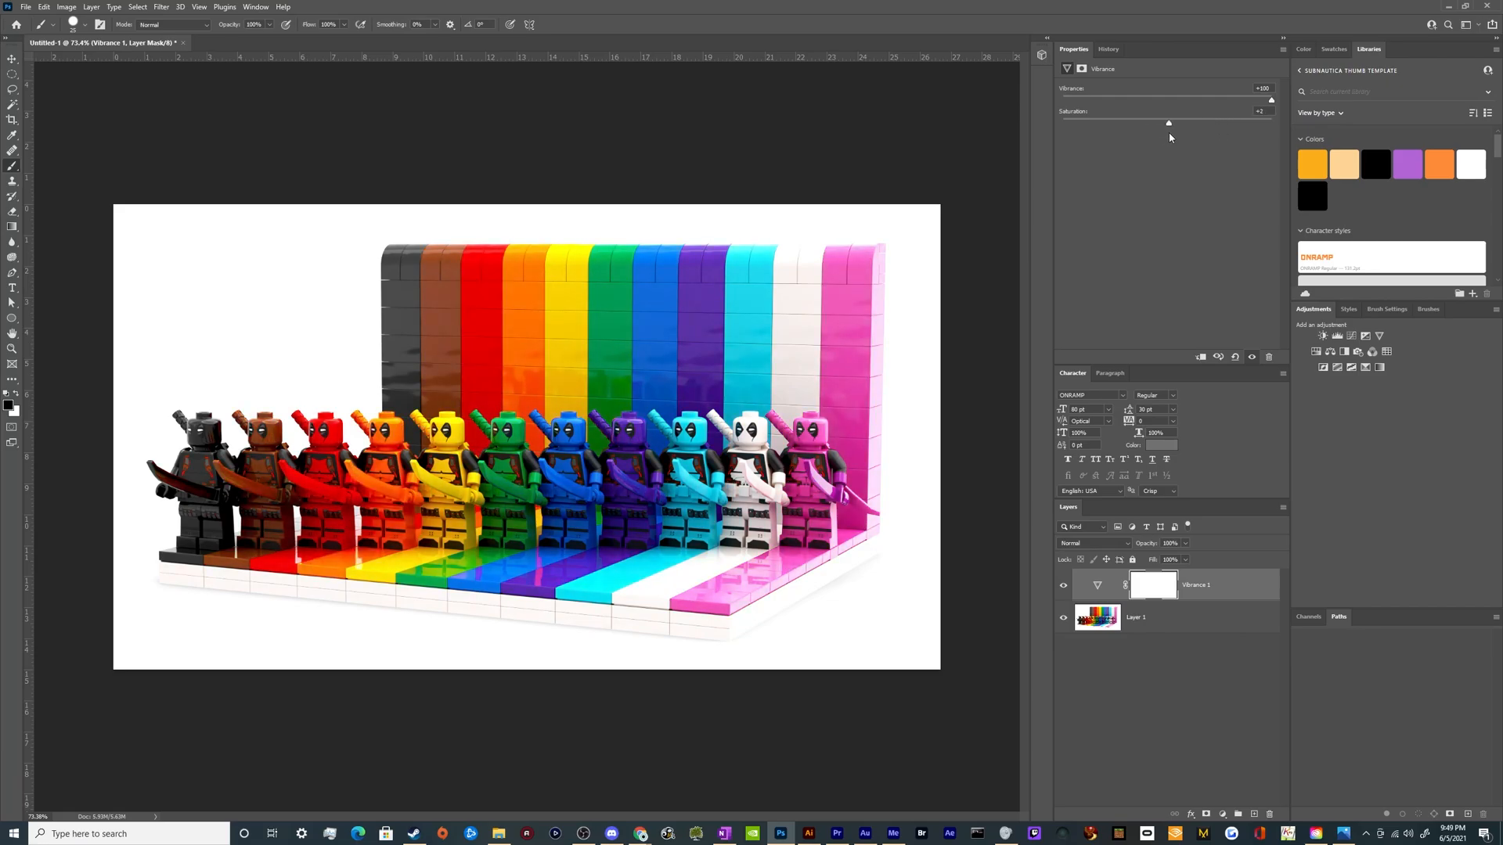
pyautogui.moveTo(1270, 101); pyautogui.dragTo(1176, 107)
pyautogui.moveTo(1286, 95); pyautogui.dragTo(1168, 126)
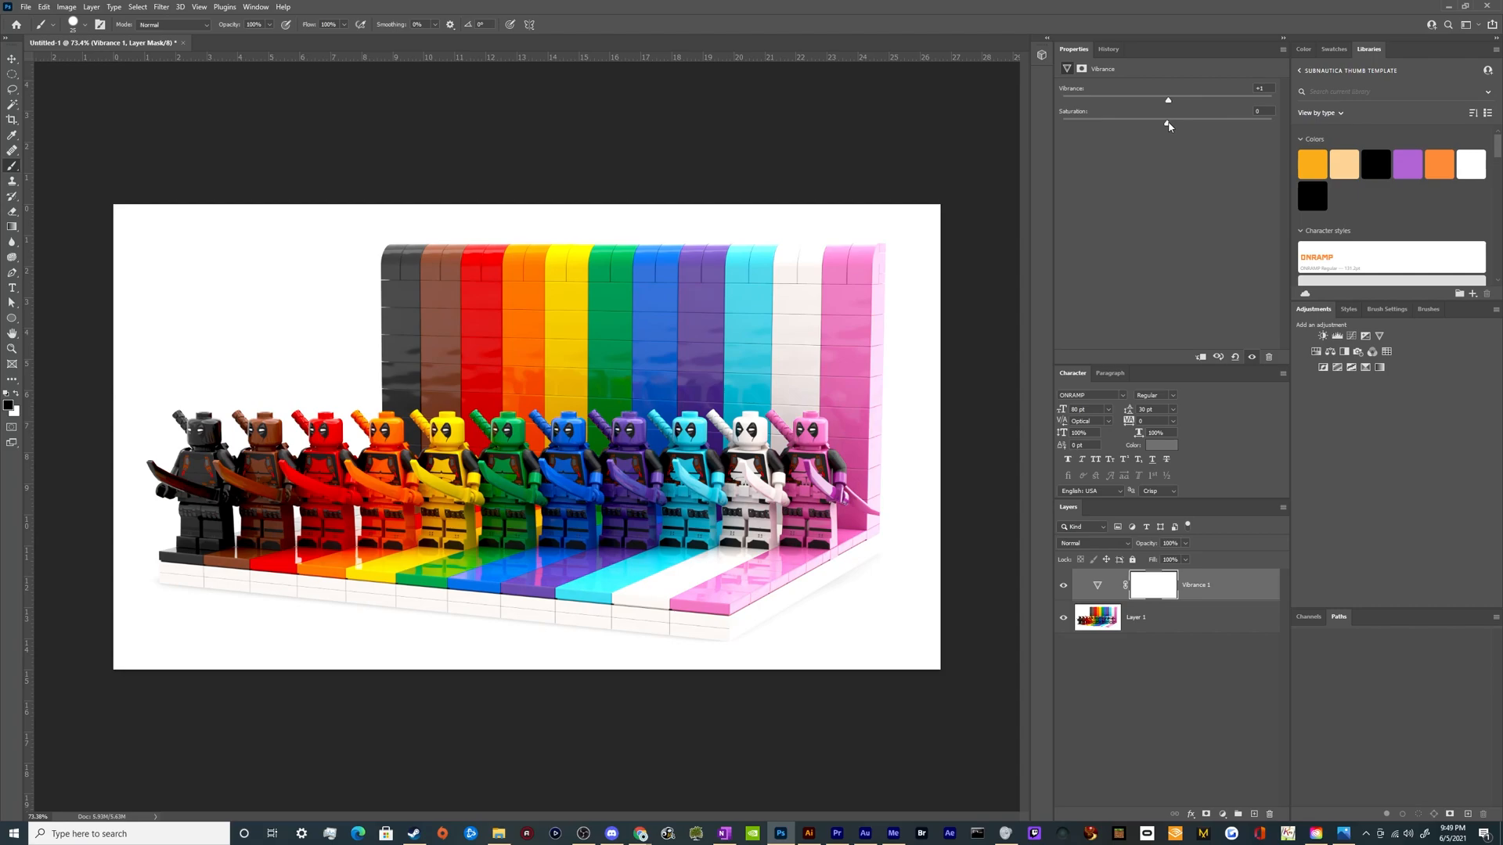